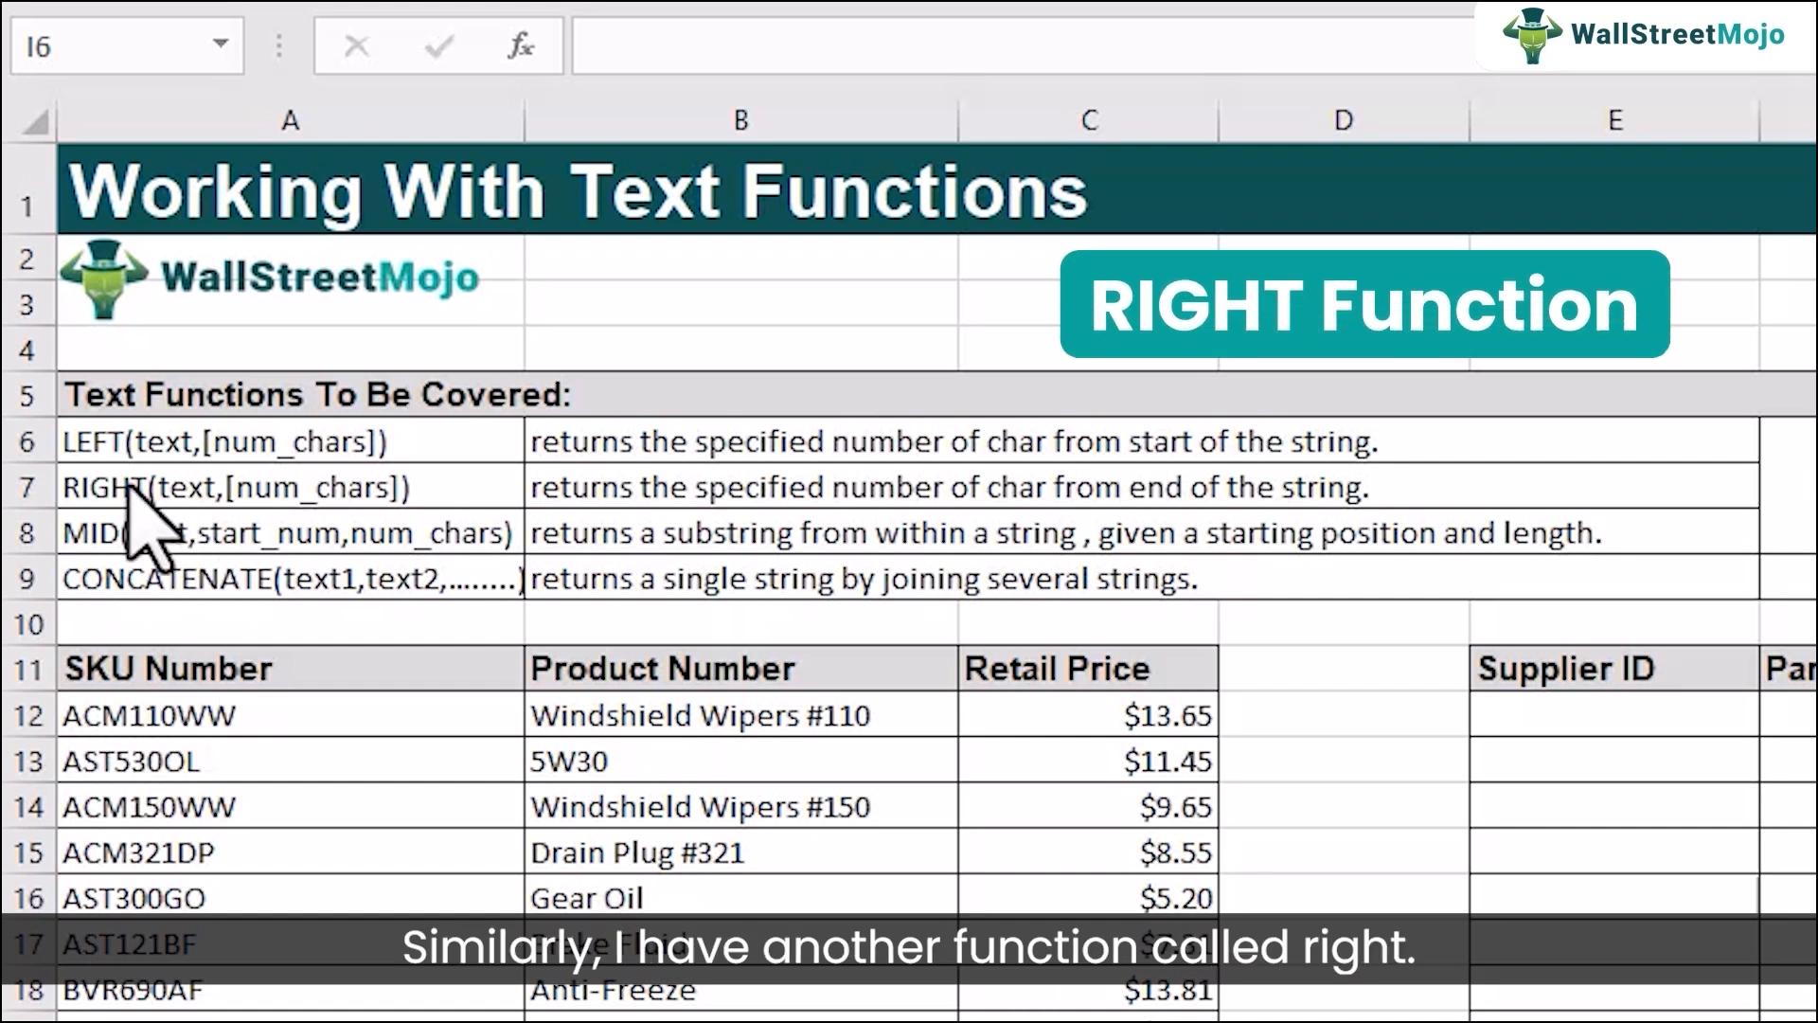
Examine the LEFT, RIGHT, MID and CONCATENATE descriptions, the first SKU number, and the empty Supplier ID, Part # and Product Code cells.
left_click(100, 483)
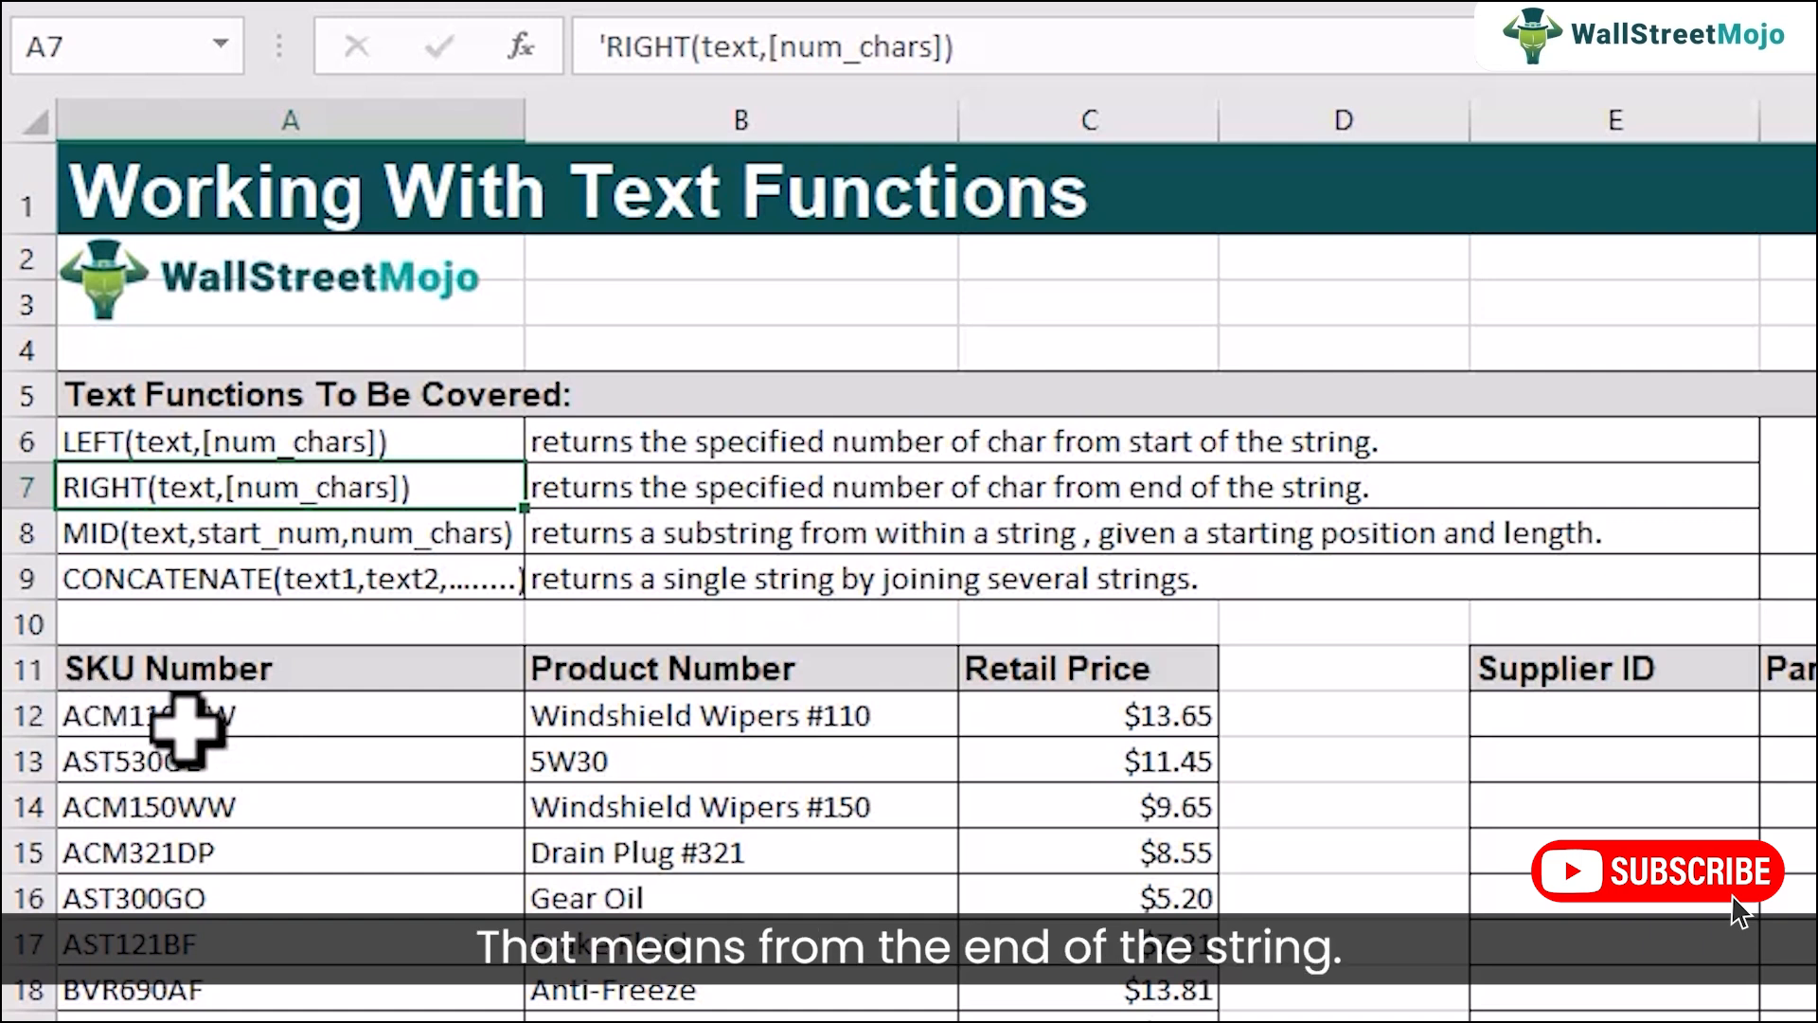
left_click(147, 722)
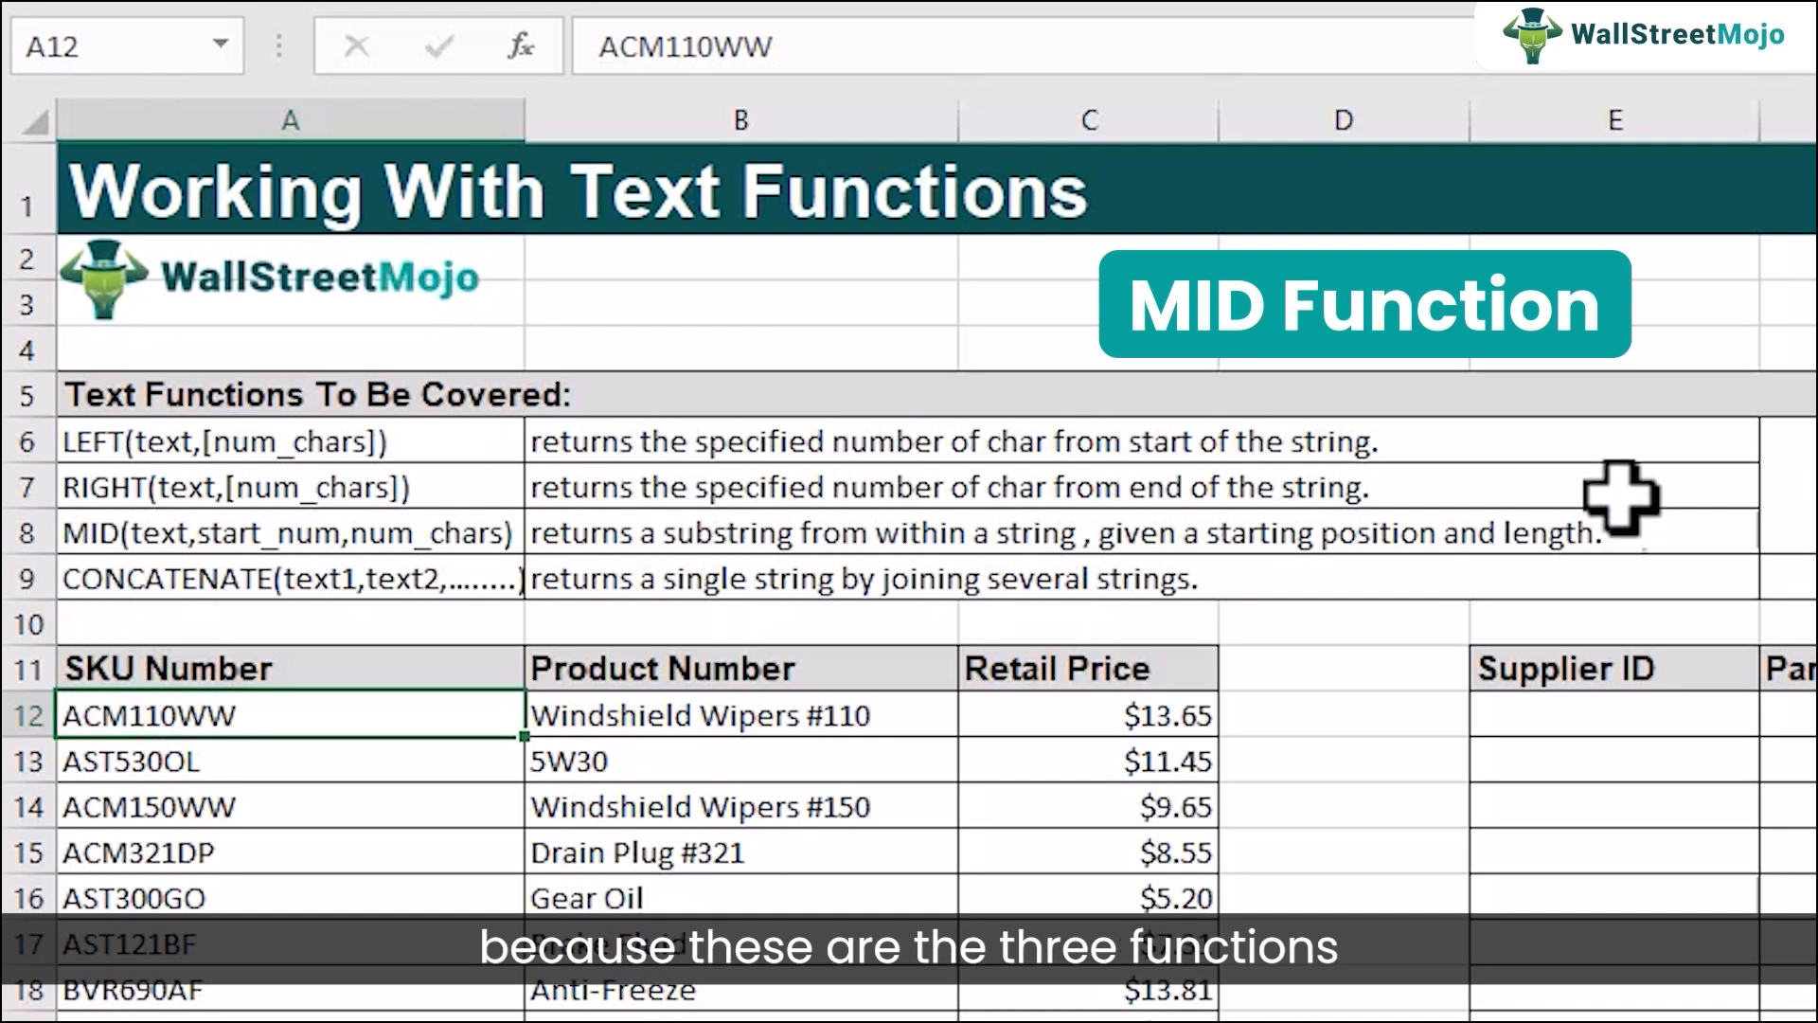
left_click_drag(1383, 433, 1384, 515)
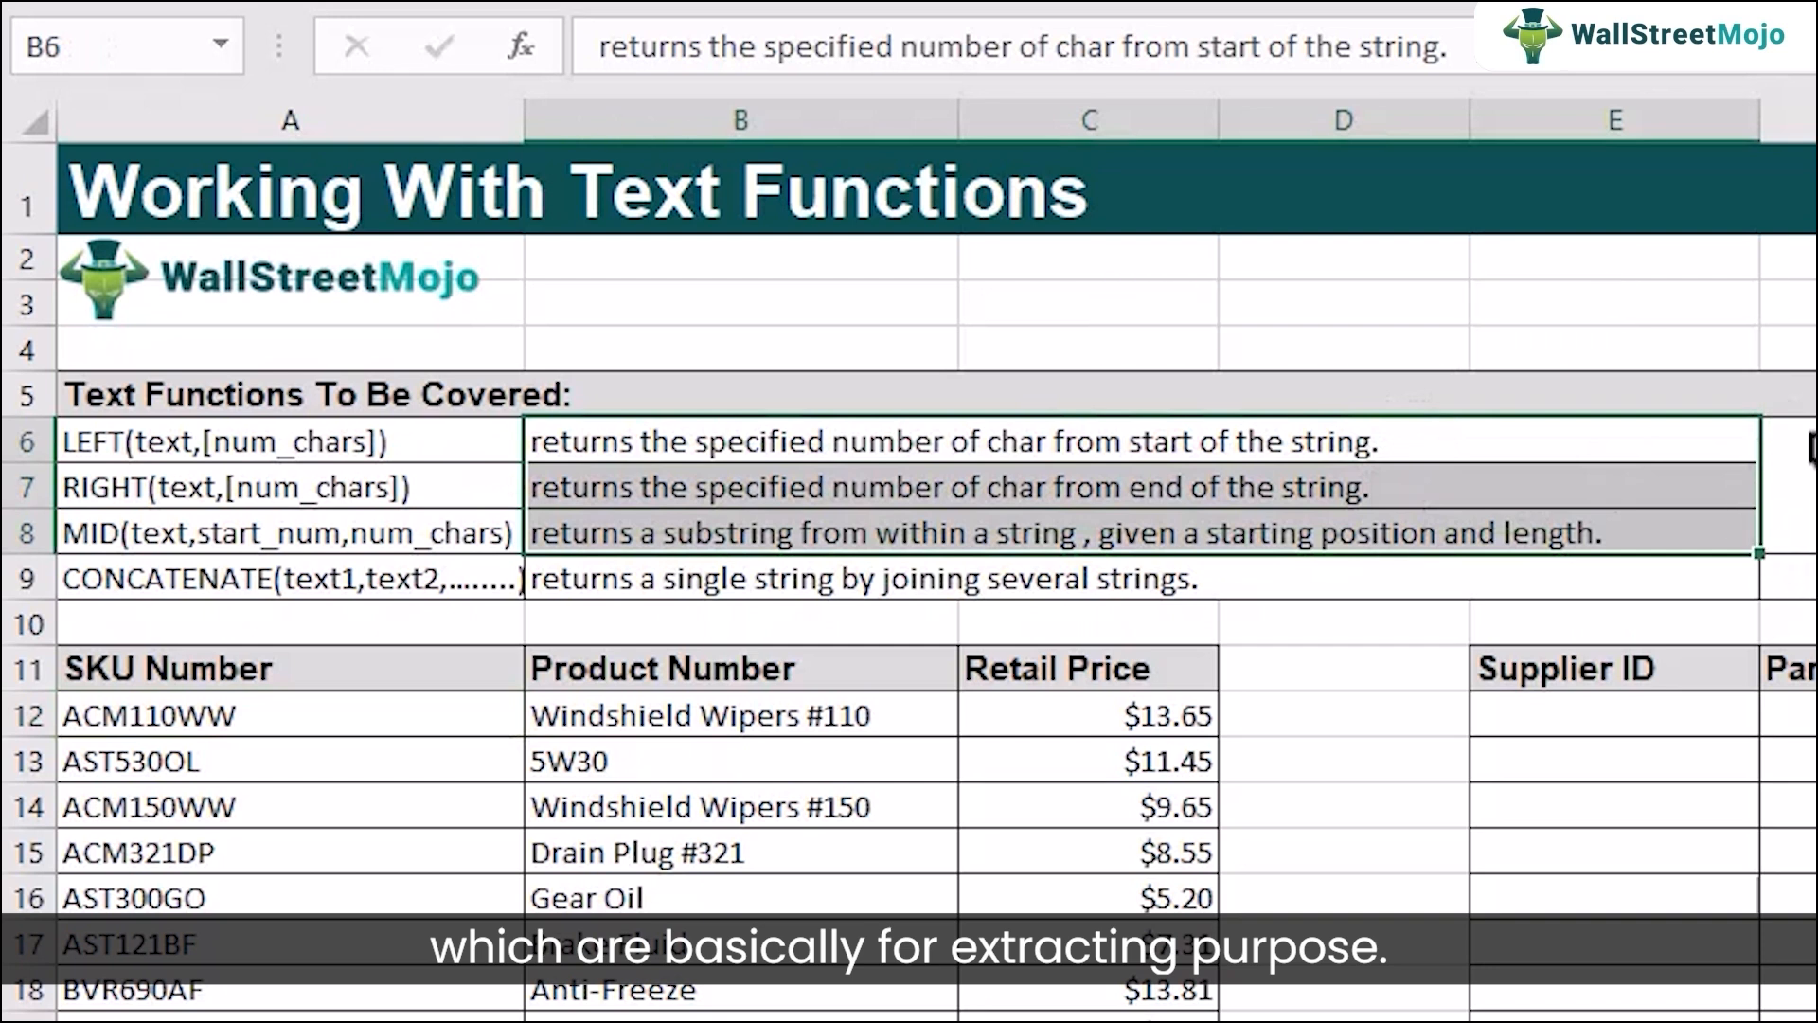
left_click(161, 580)
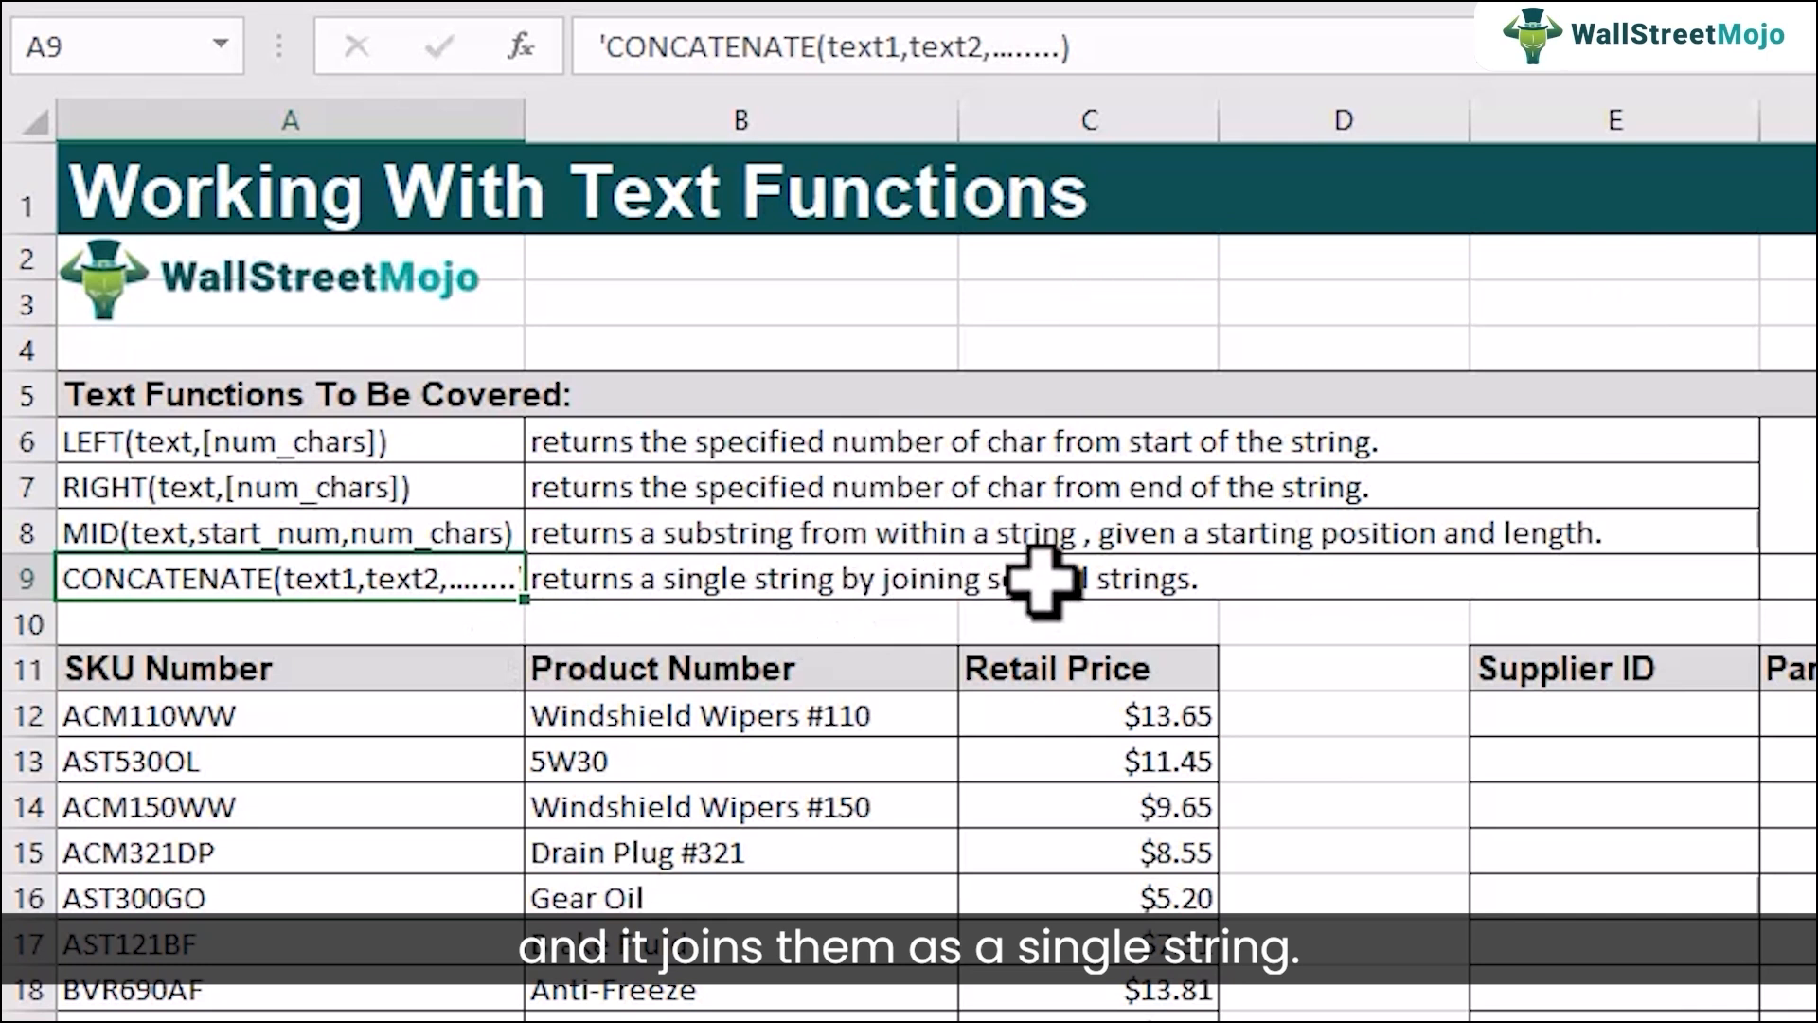
left_click(209, 439)
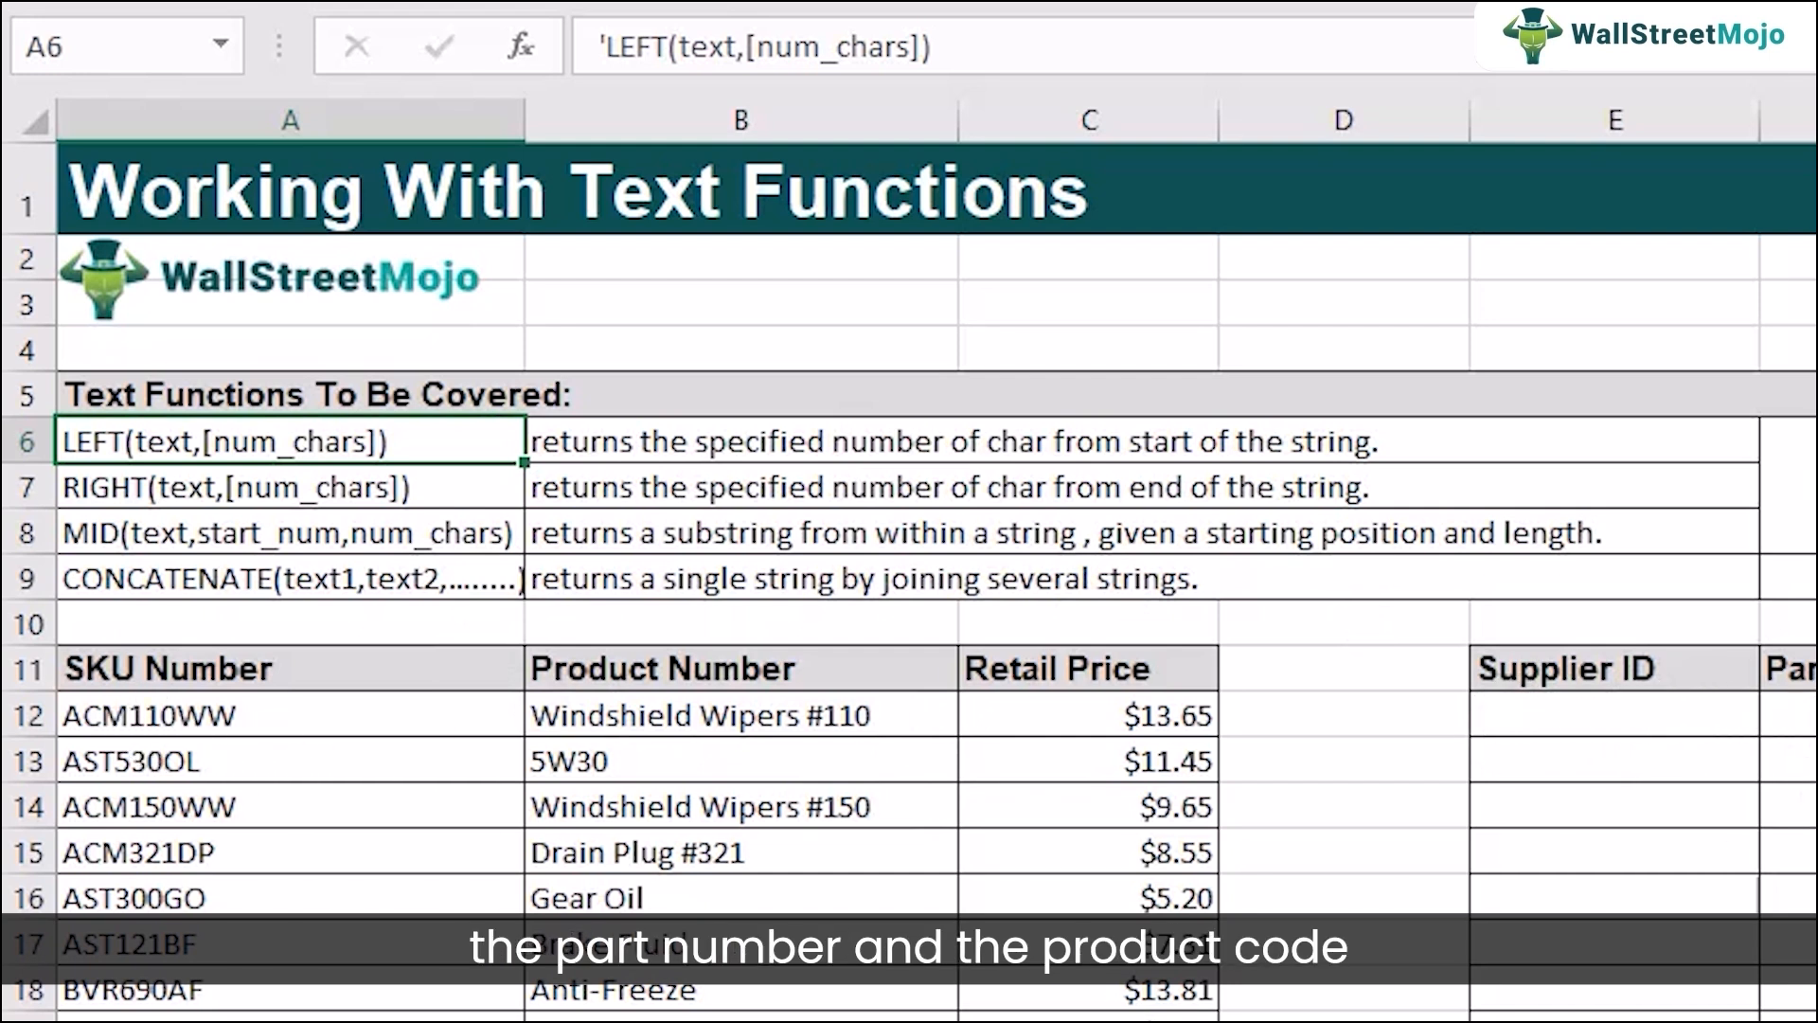
left_click(131, 720)
left_click(1688, 727)
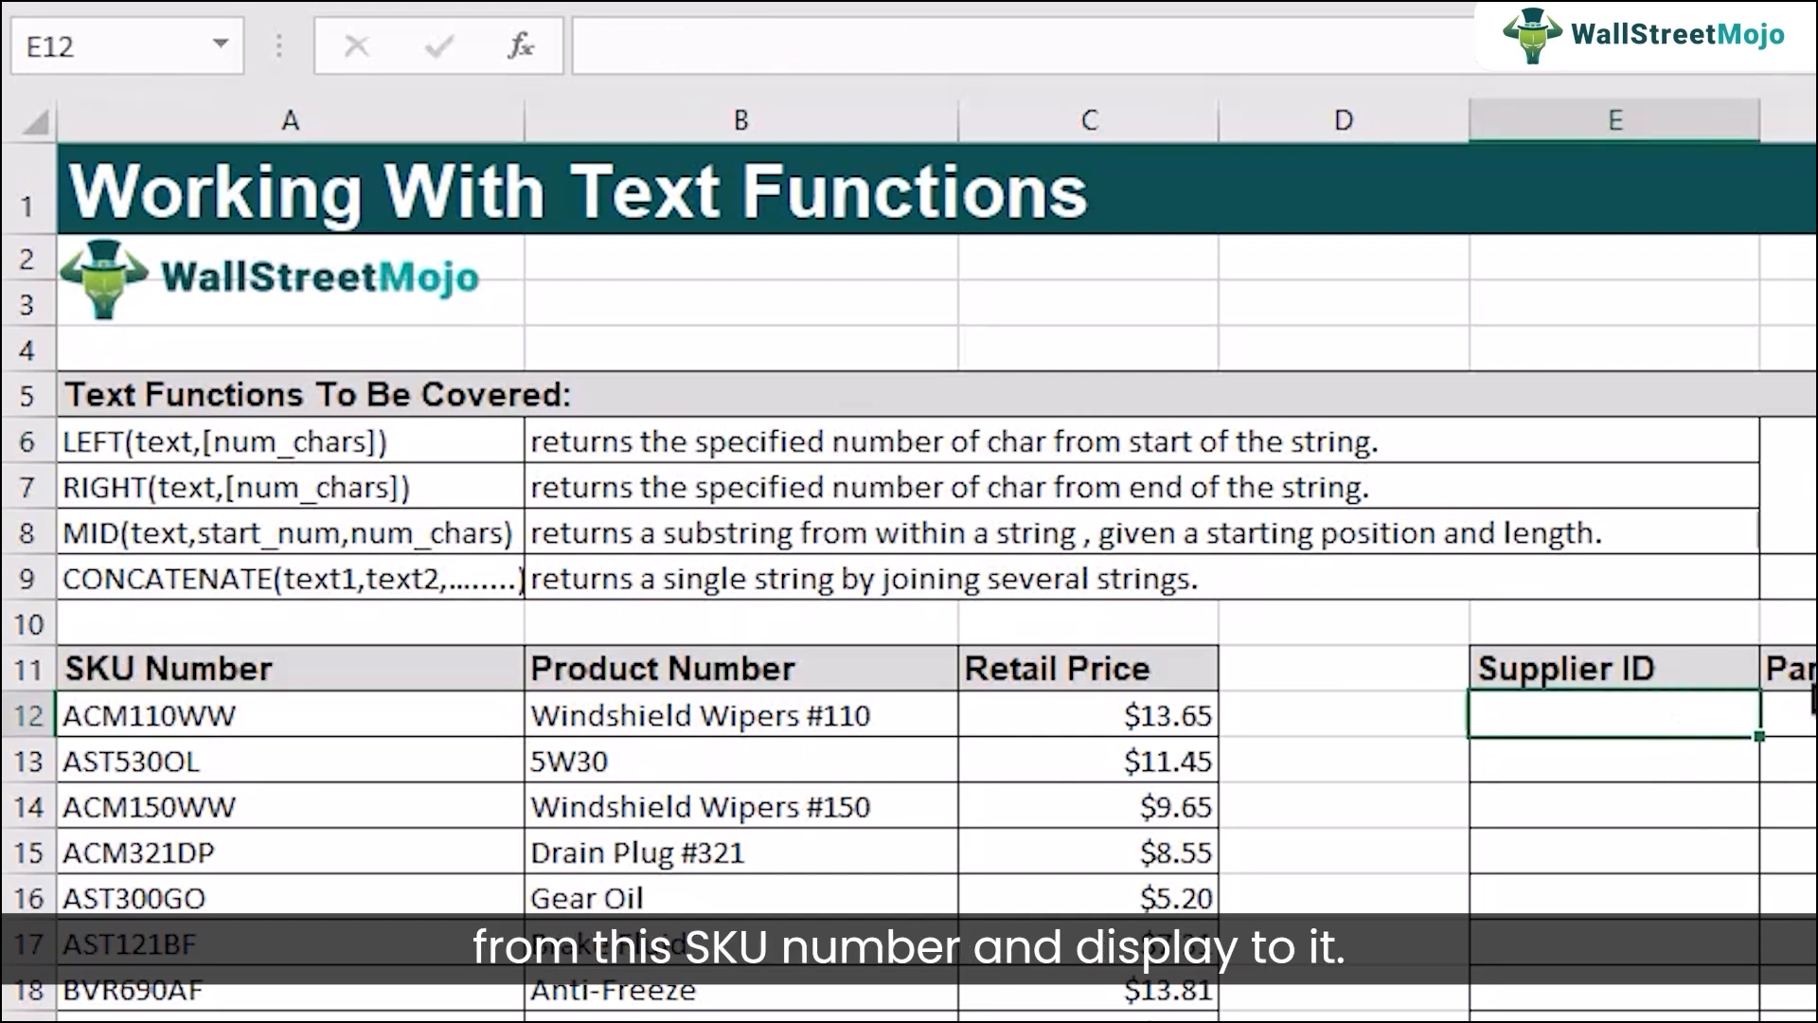
left_click(1812, 705)
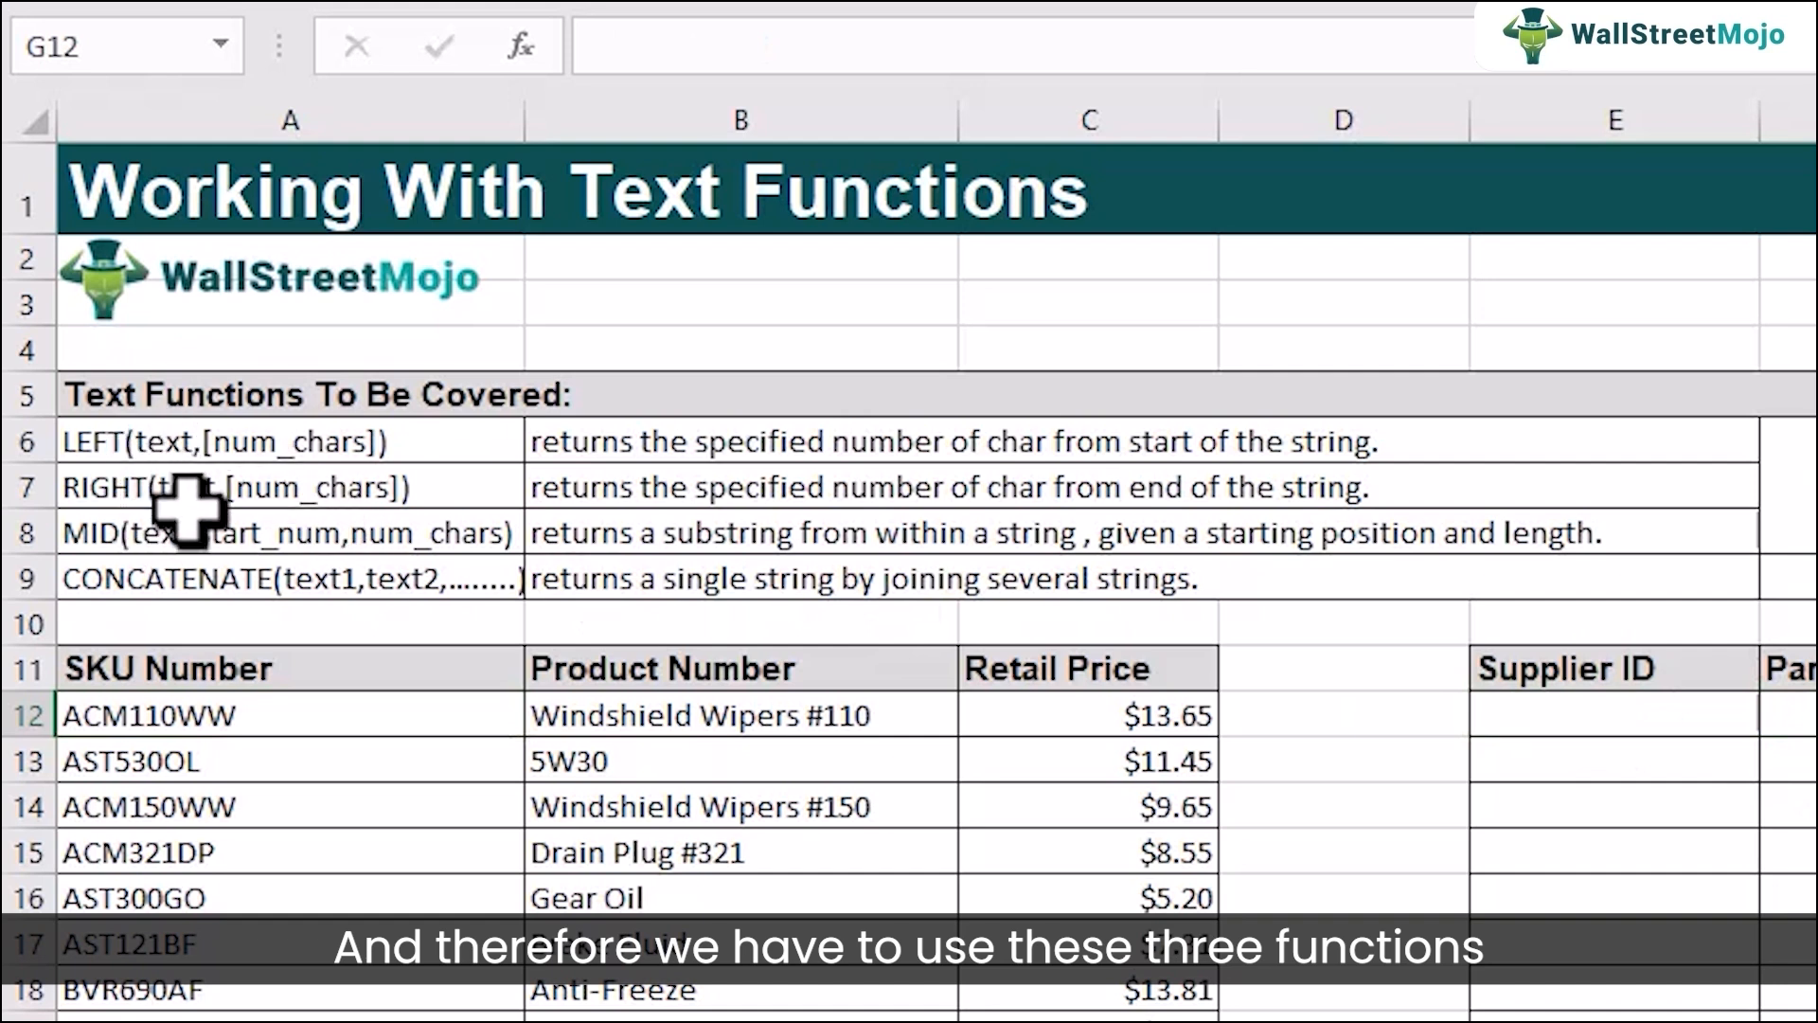
left_click(1690, 721)
left_click(1793, 708)
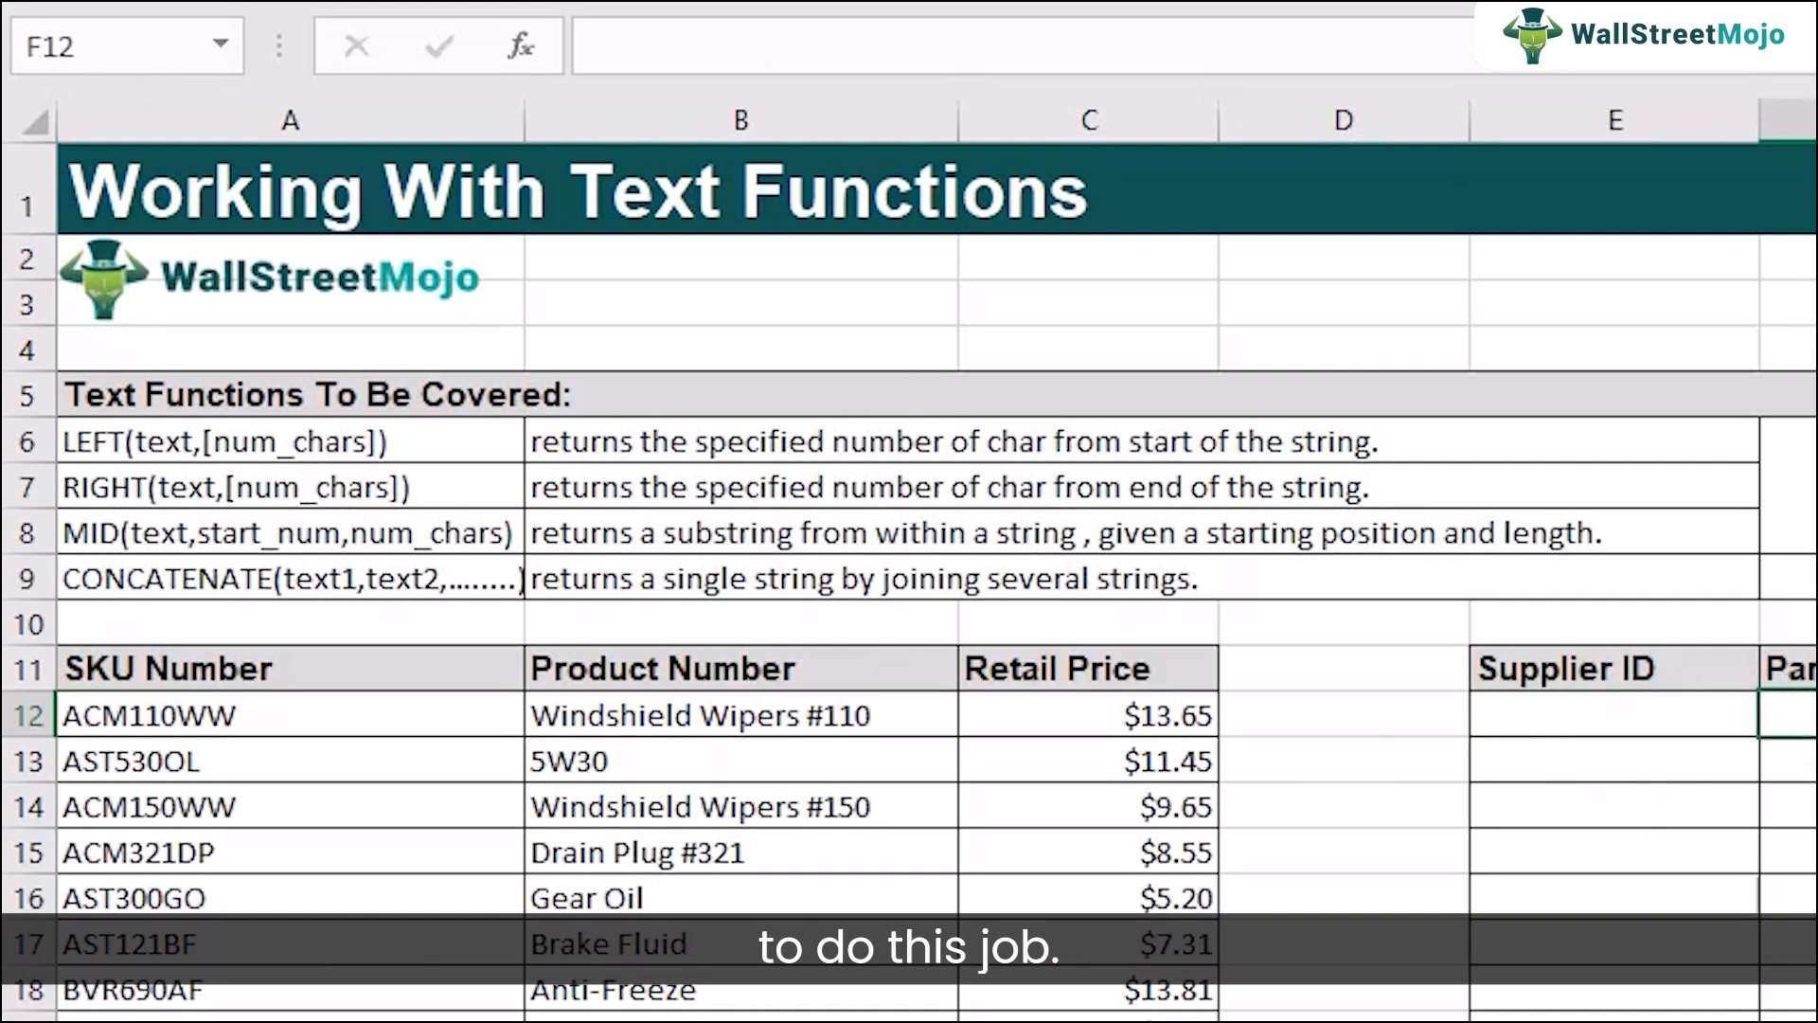
Extract the supplier ID with =LEFT(A12,3) in E12 and fill the formula down to E21.
left_click(1564, 725)
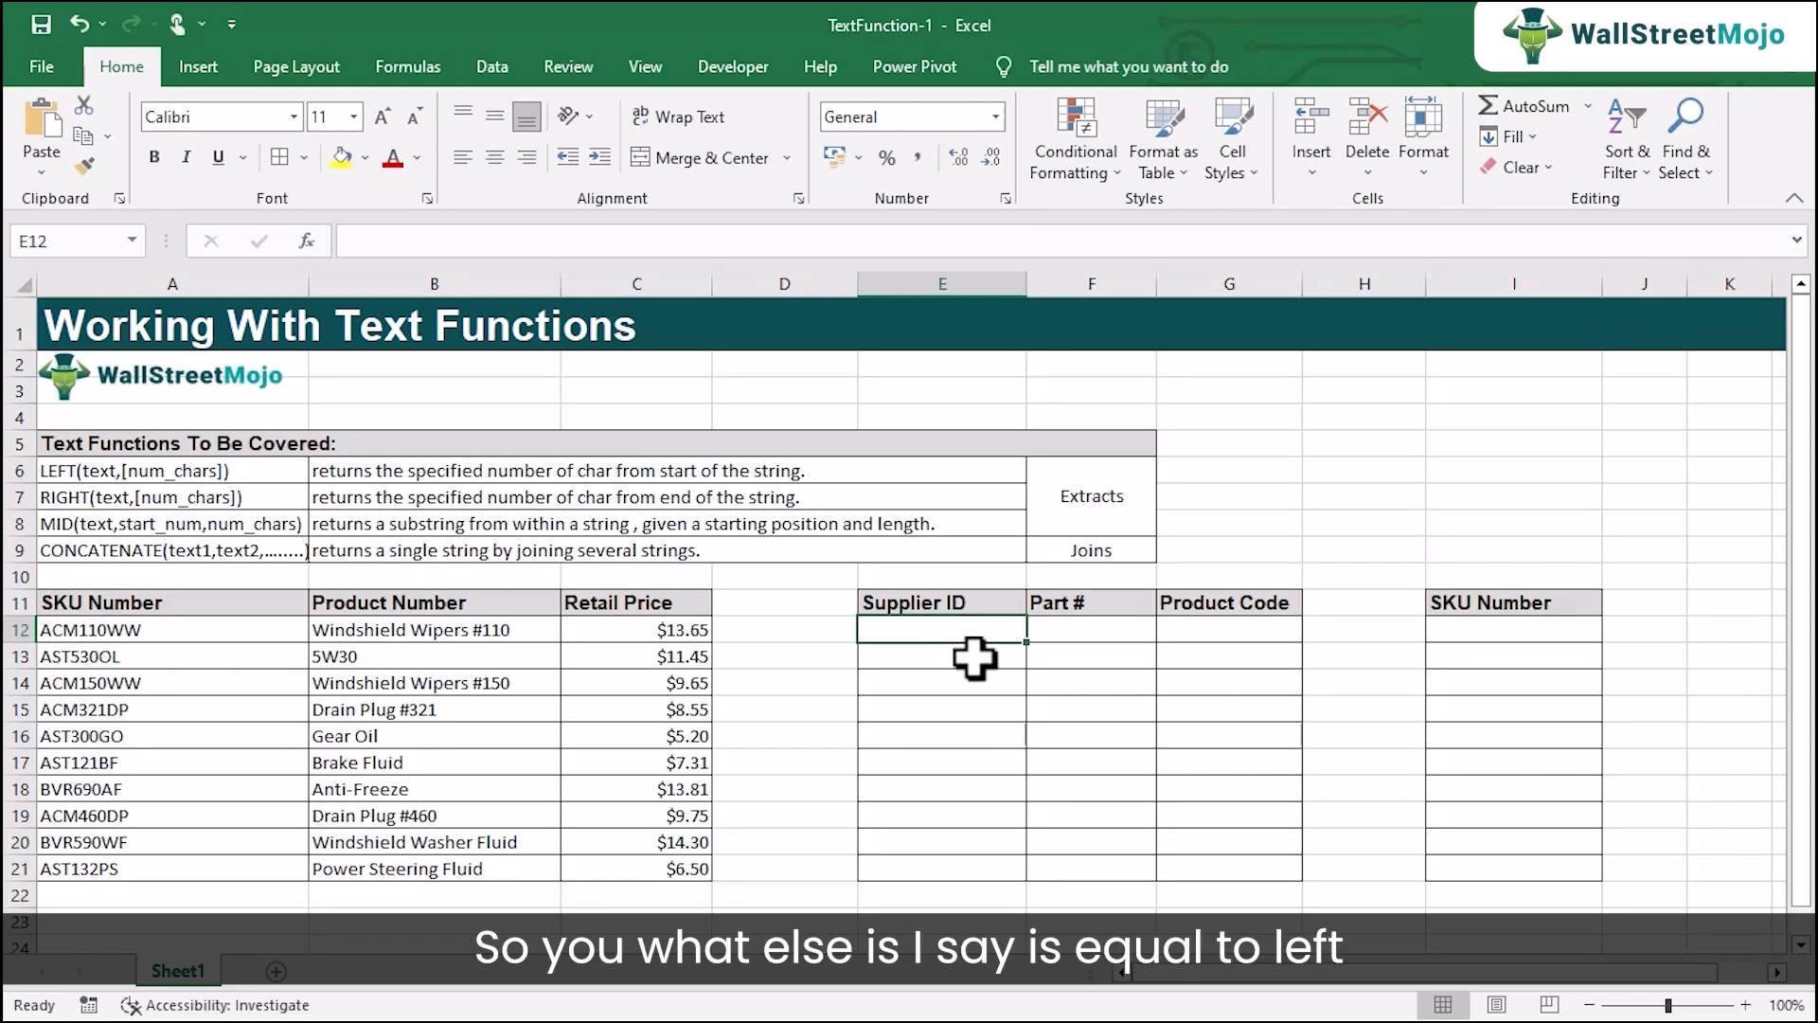
type("=left")
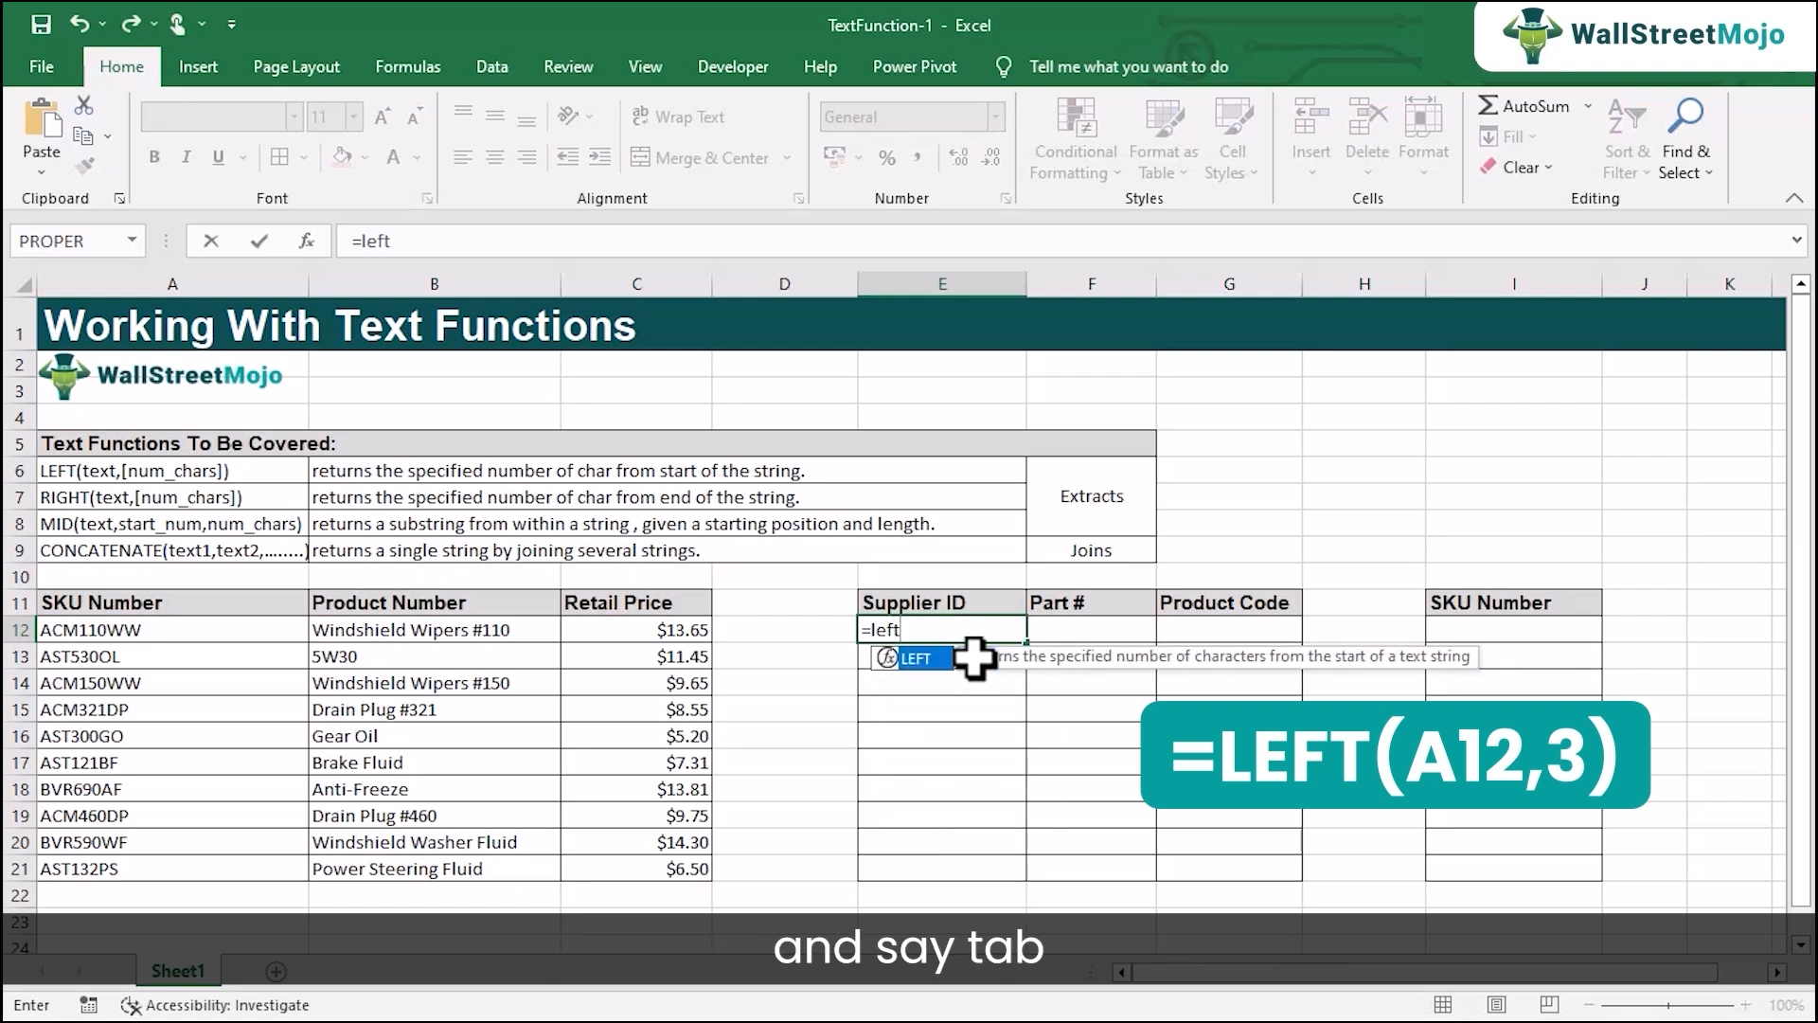
key("Tab")
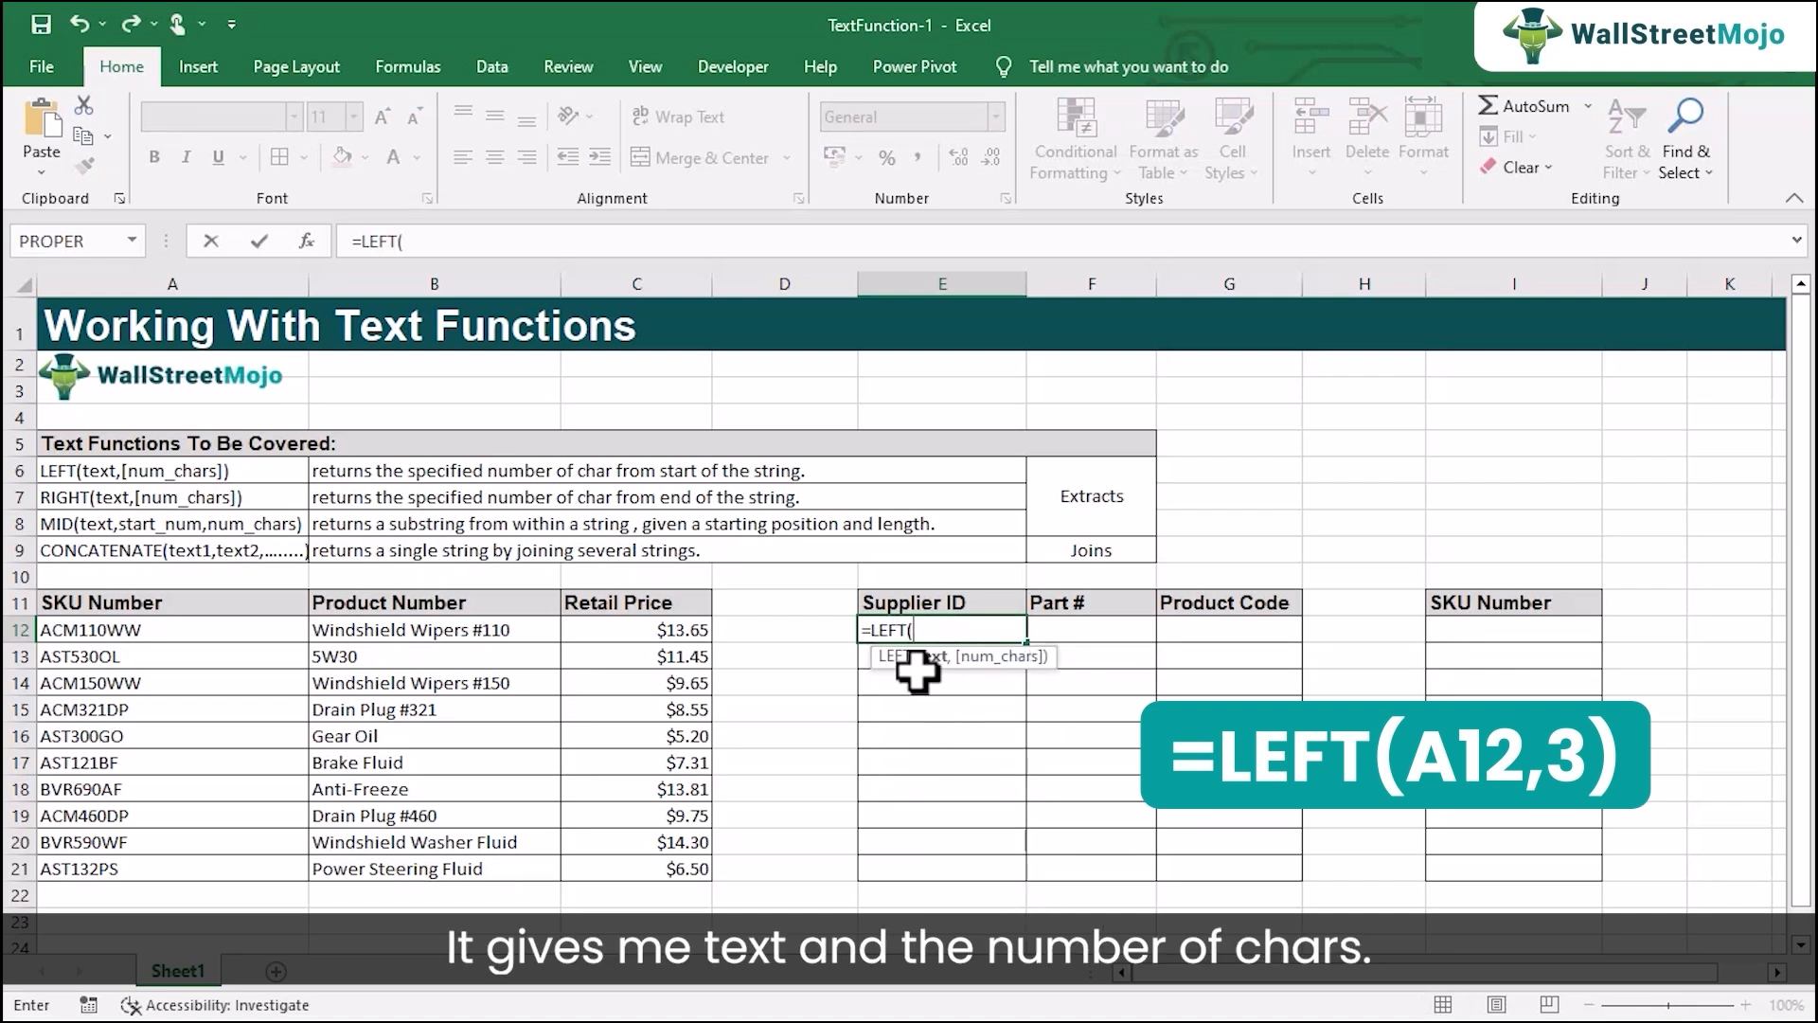
left_click(133, 630)
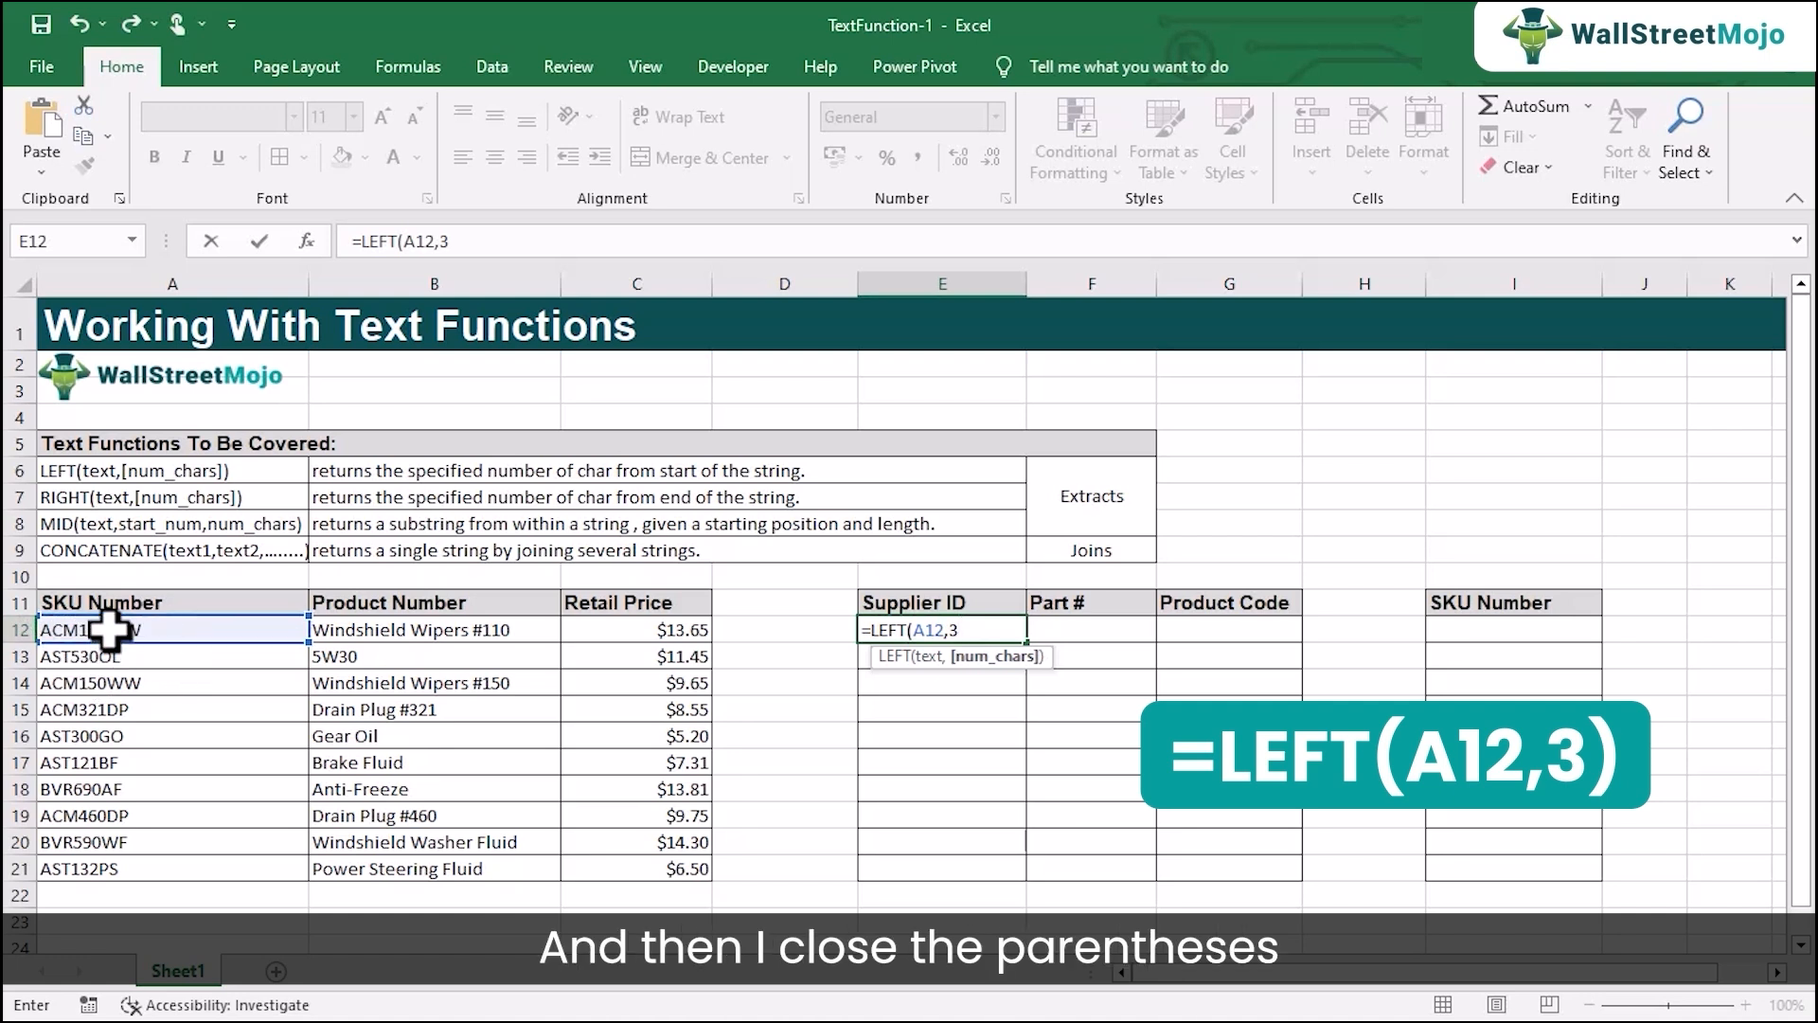
key("Return")
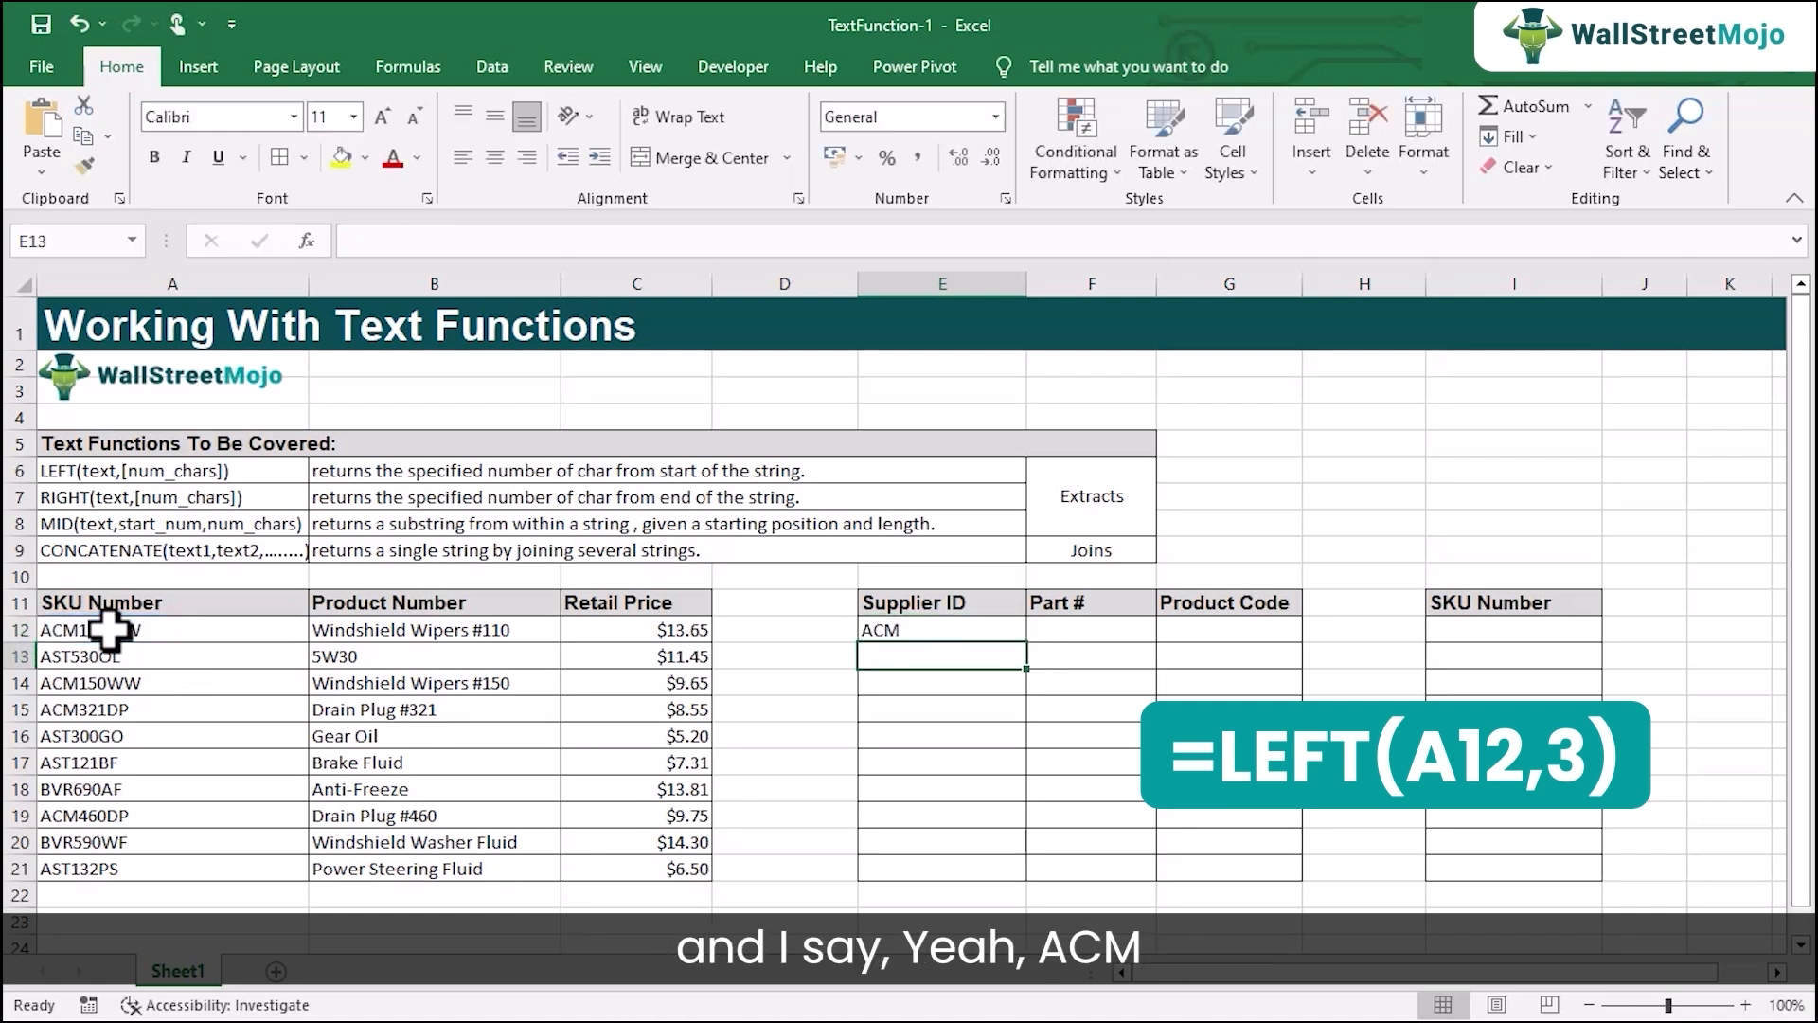
left_click(887, 628)
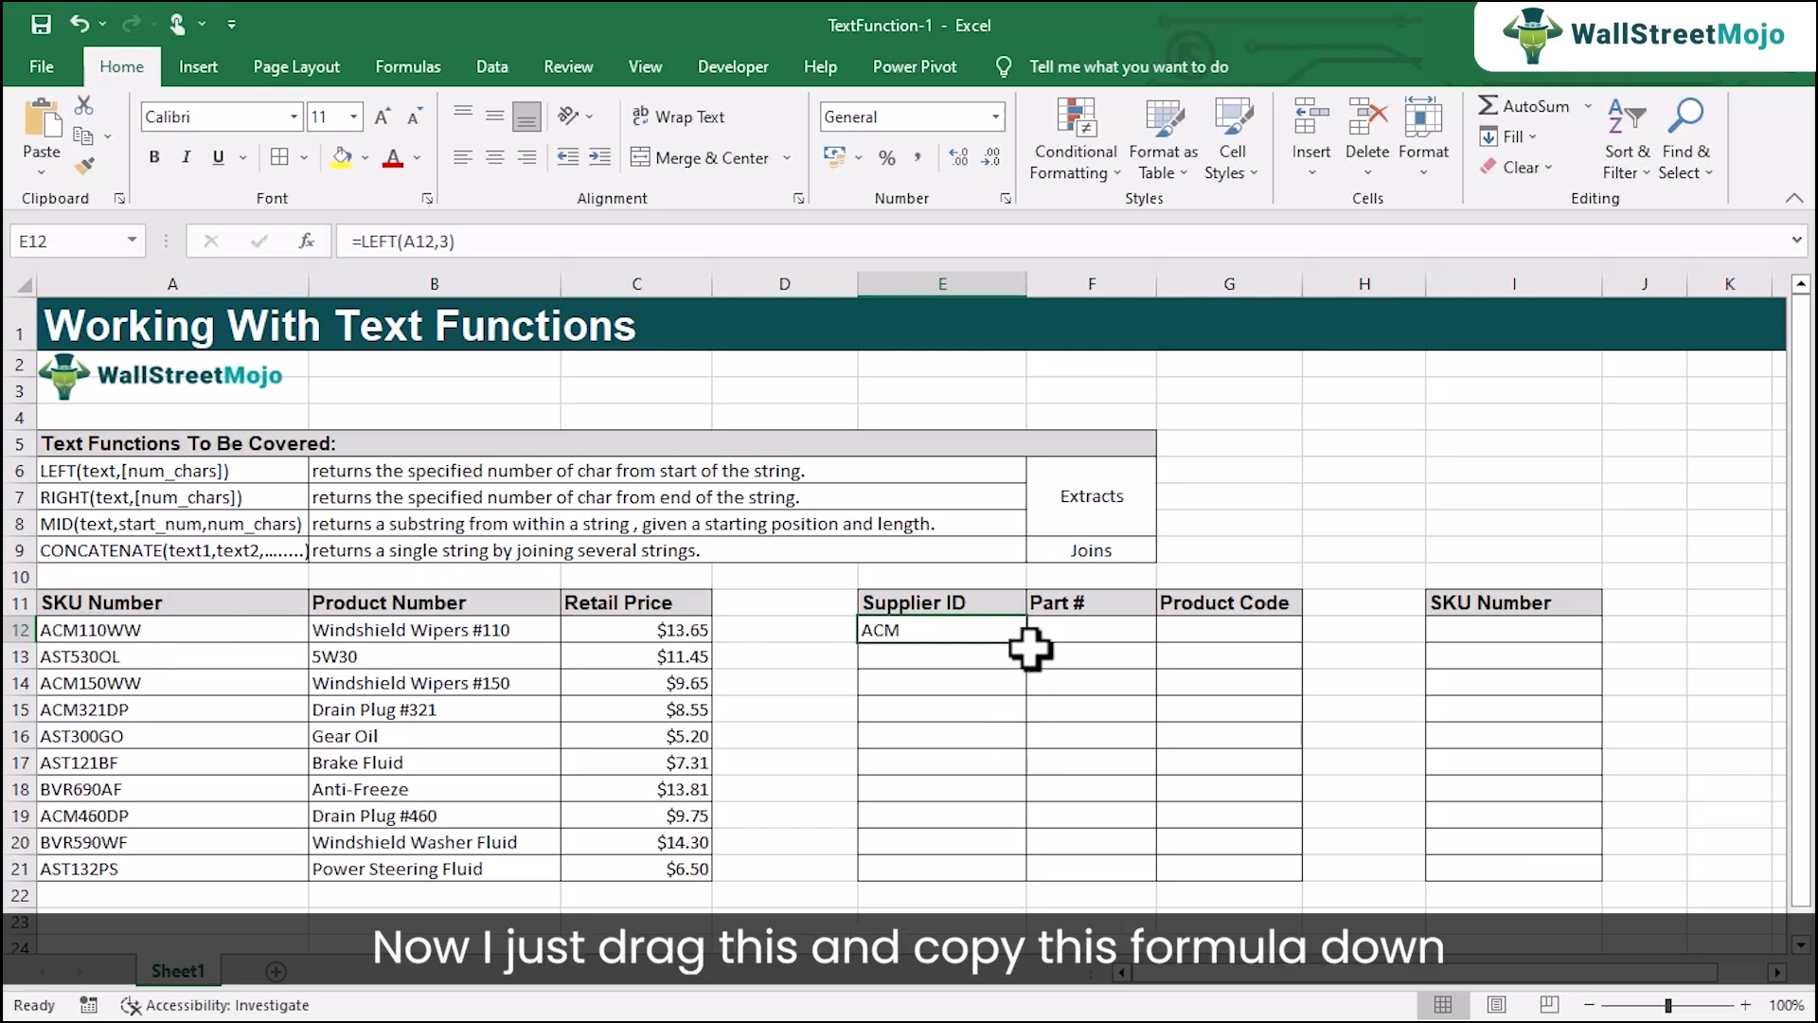
left_click_drag(1032, 651, 1007, 872)
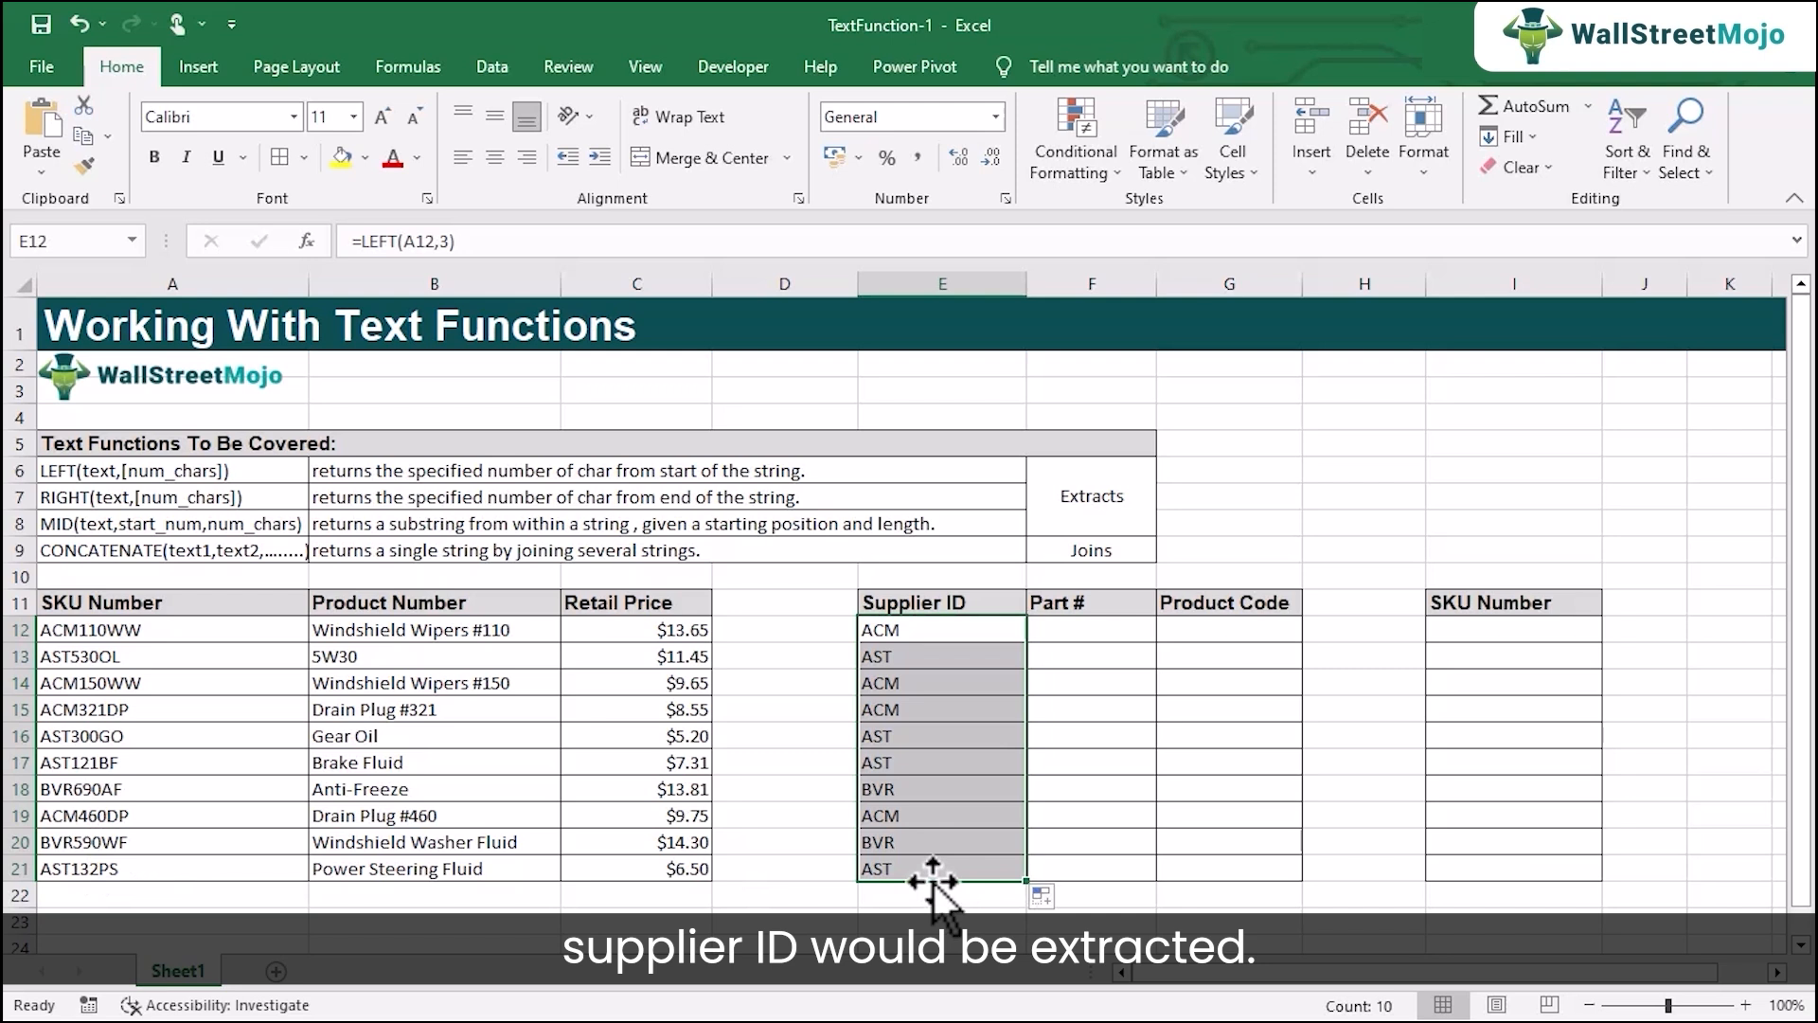
Extract the product code with =RIGHT(A12,2) in G12 and fill the formula down to G21.
left_click(1070, 637)
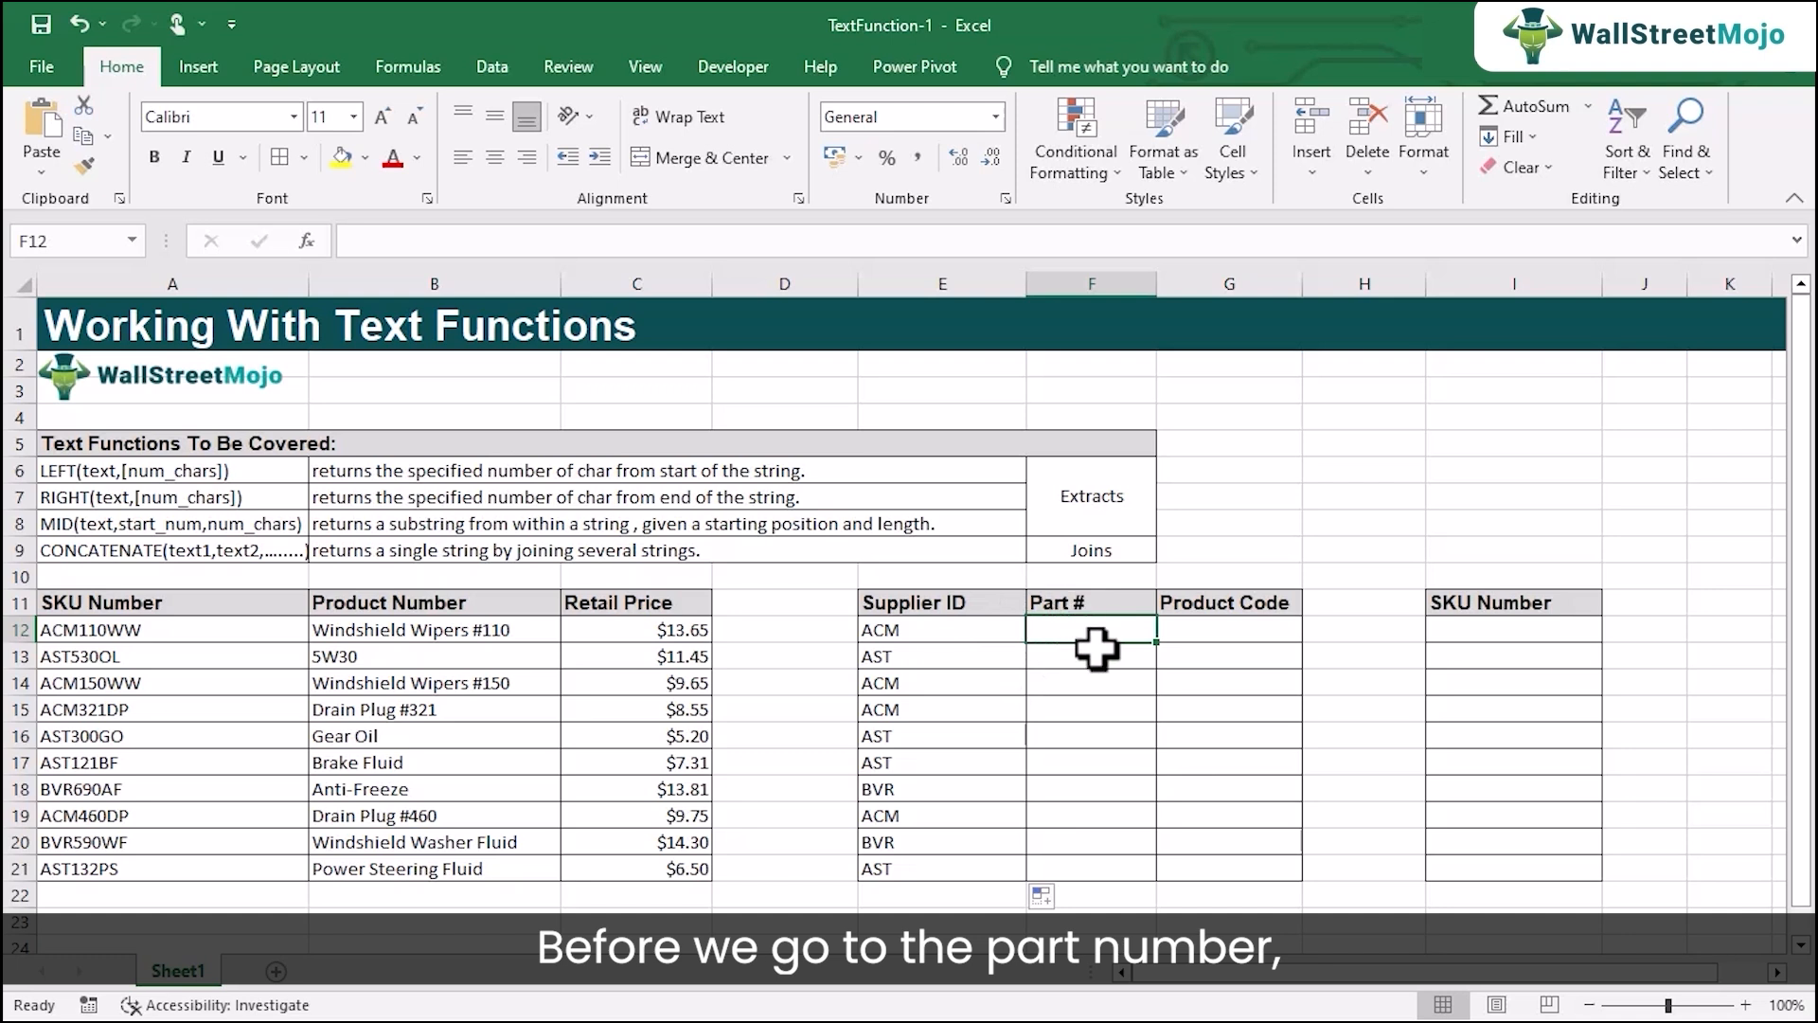
left_click(1219, 641)
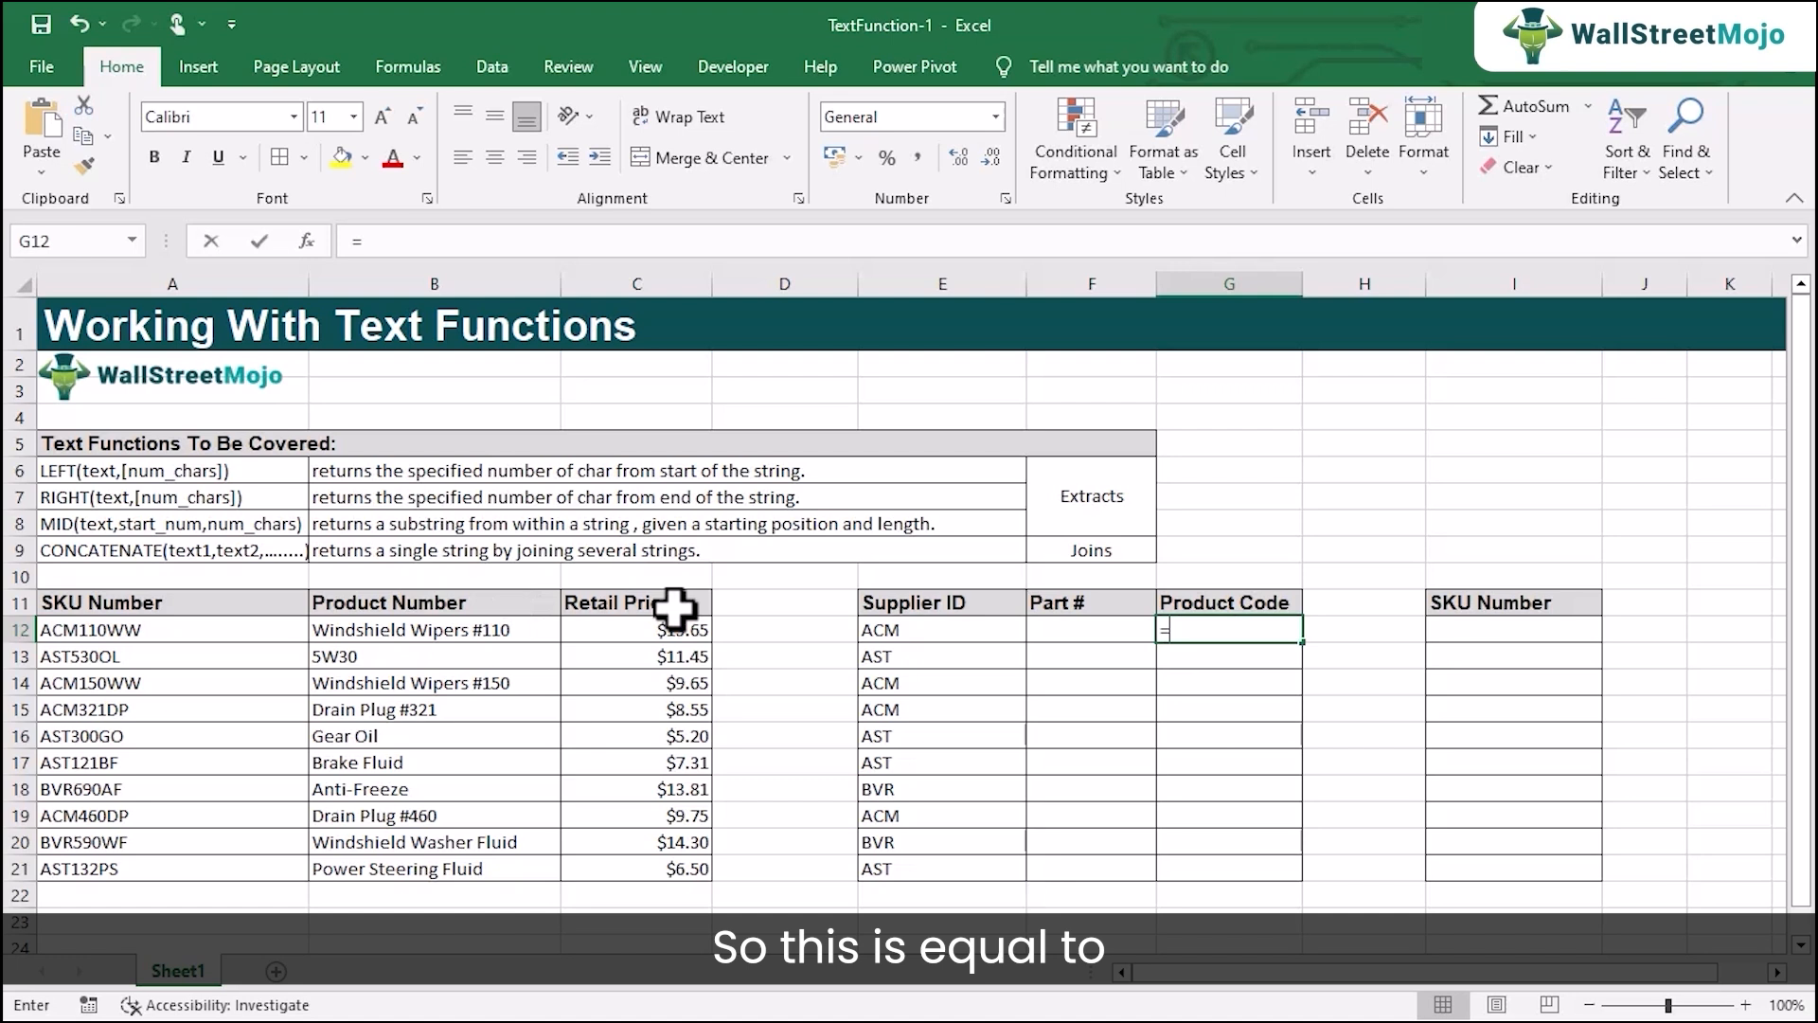
type("Ri")
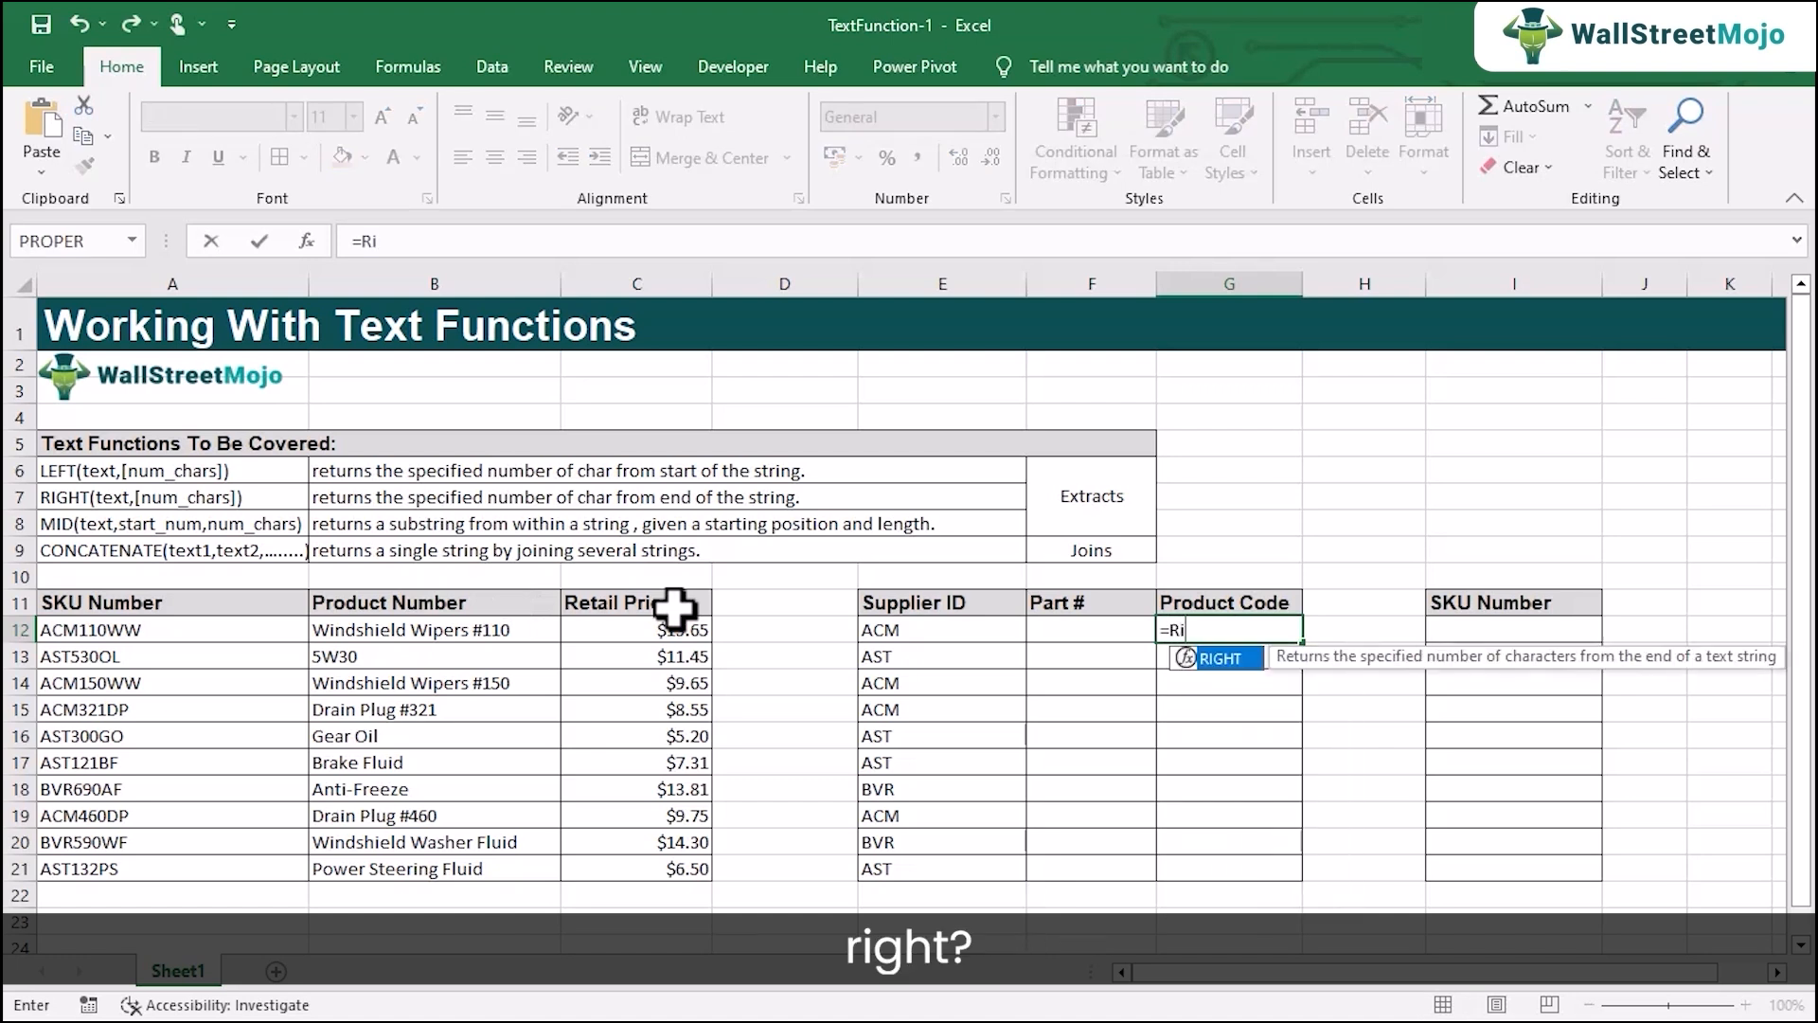
key("Tab")
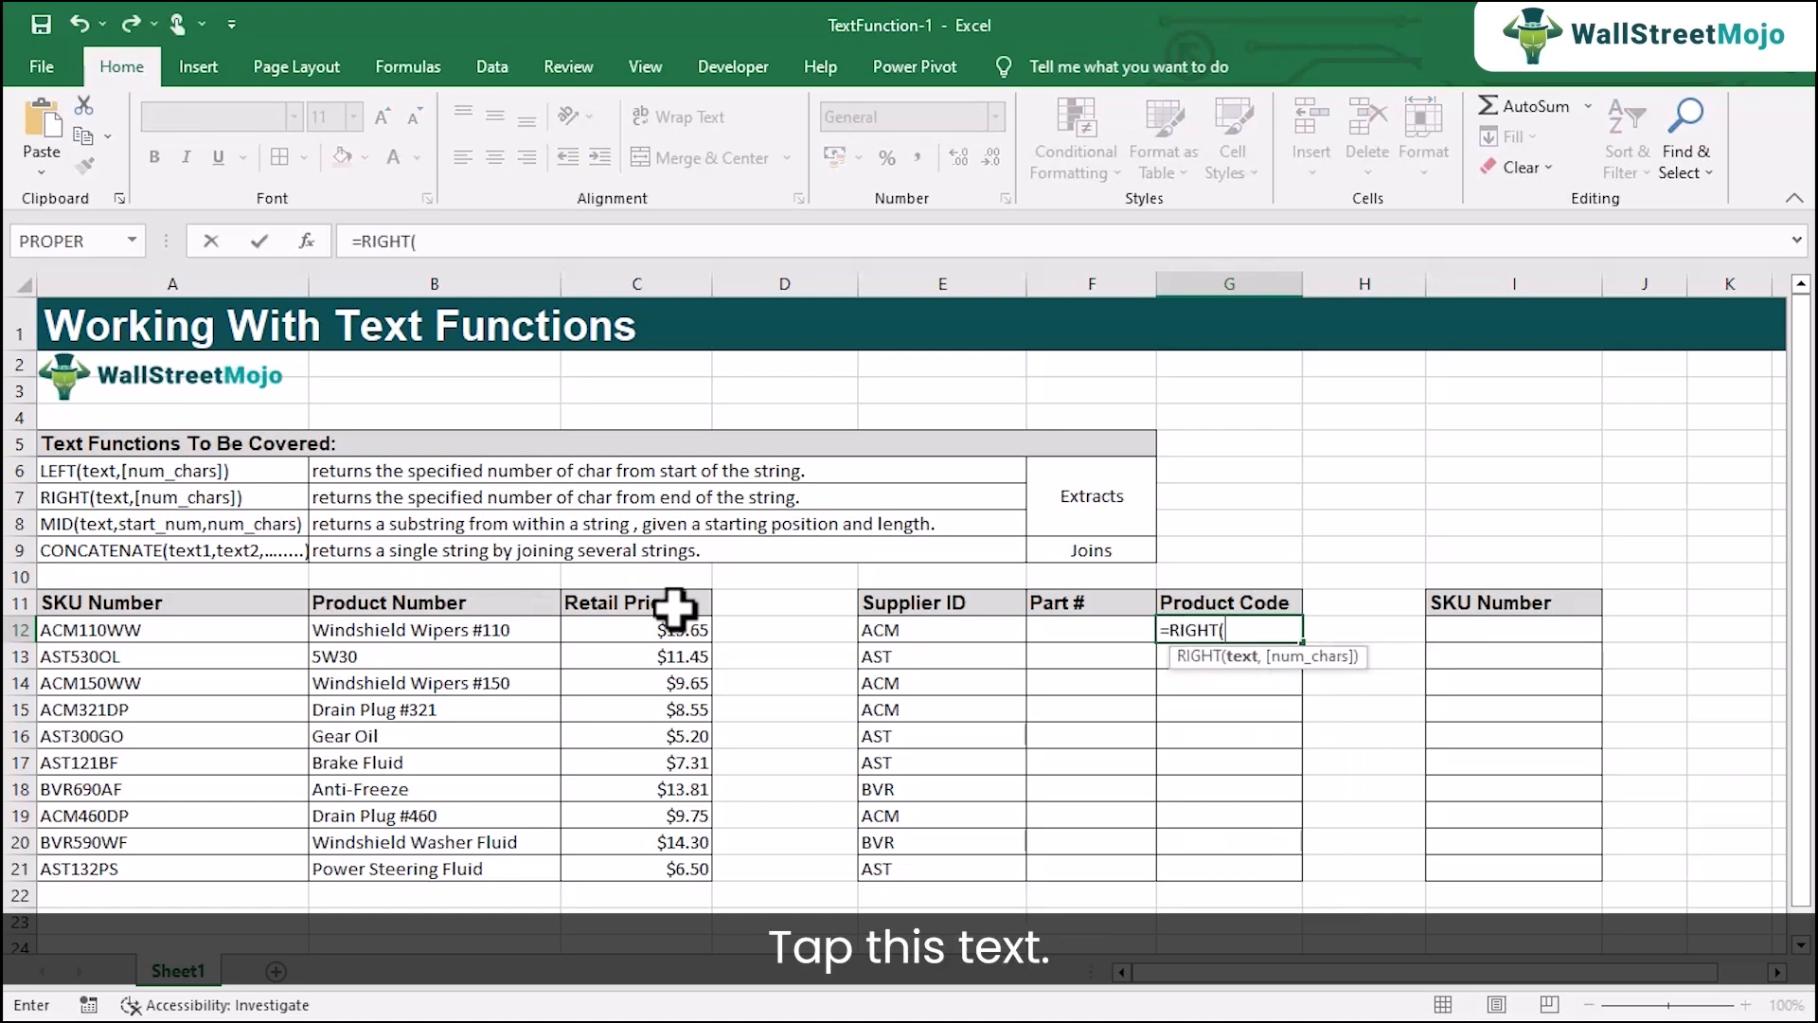
left_click(128, 630)
type(",2")
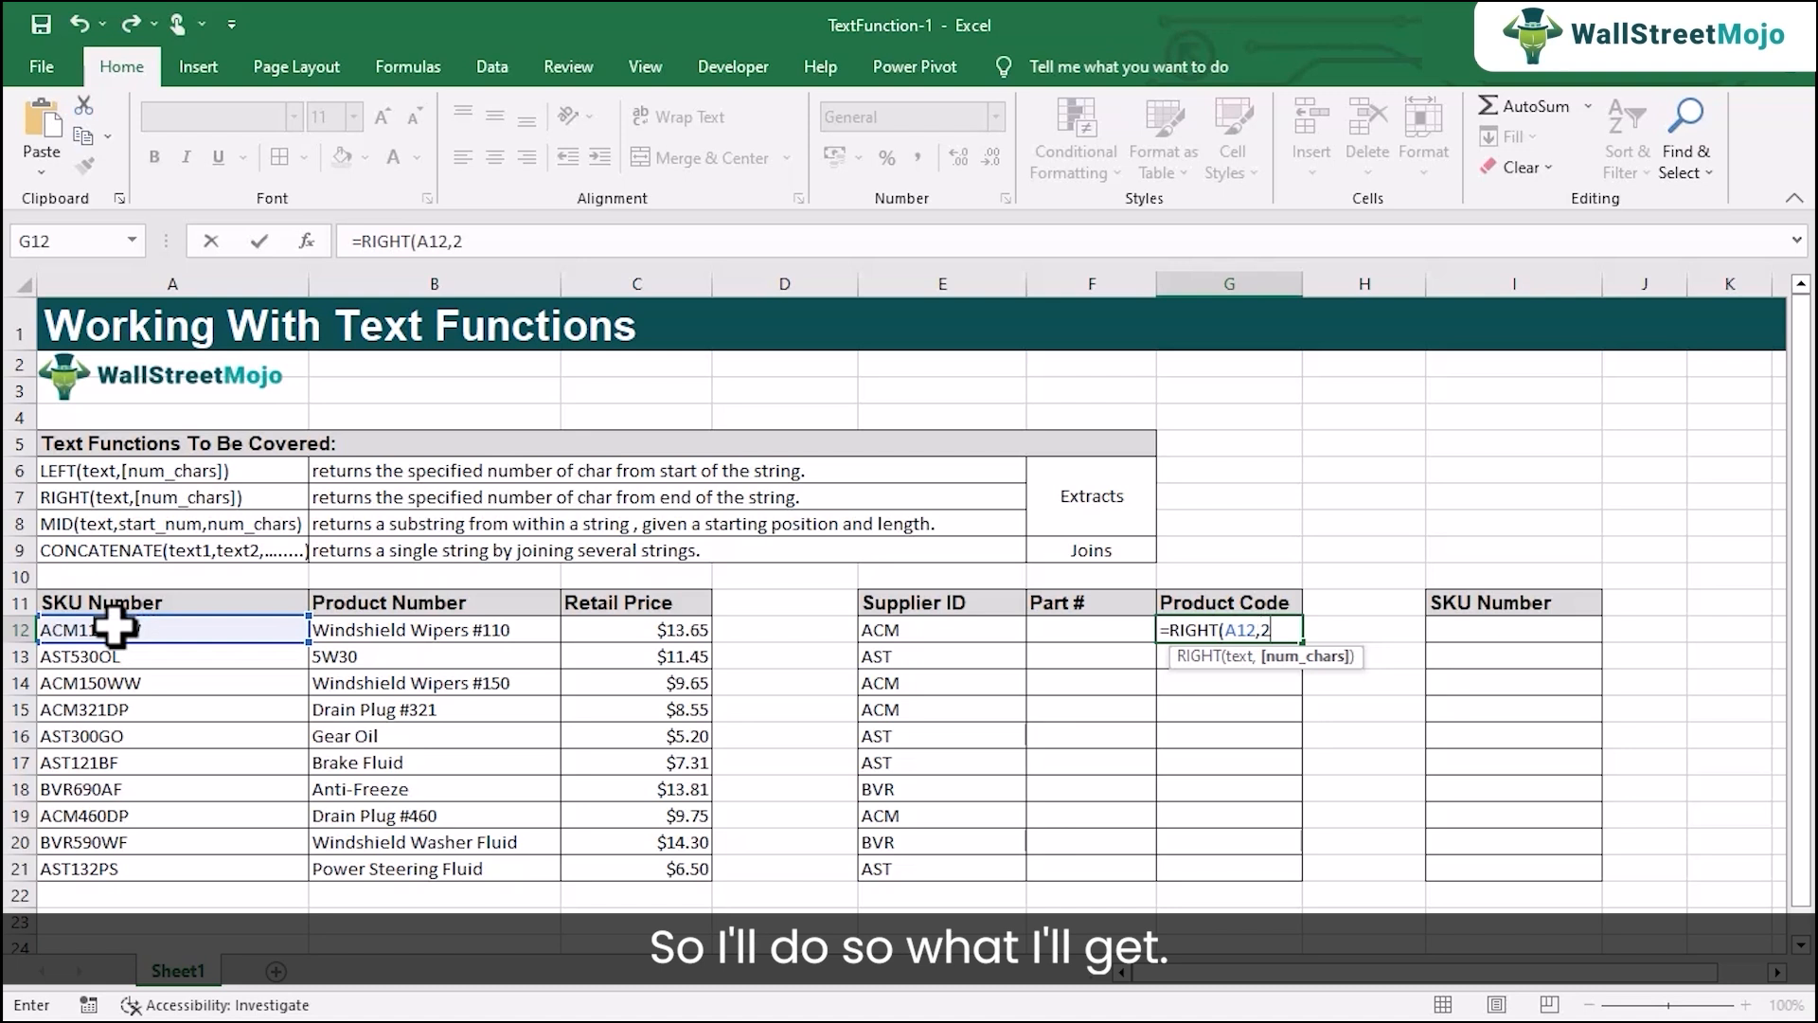
key("Return")
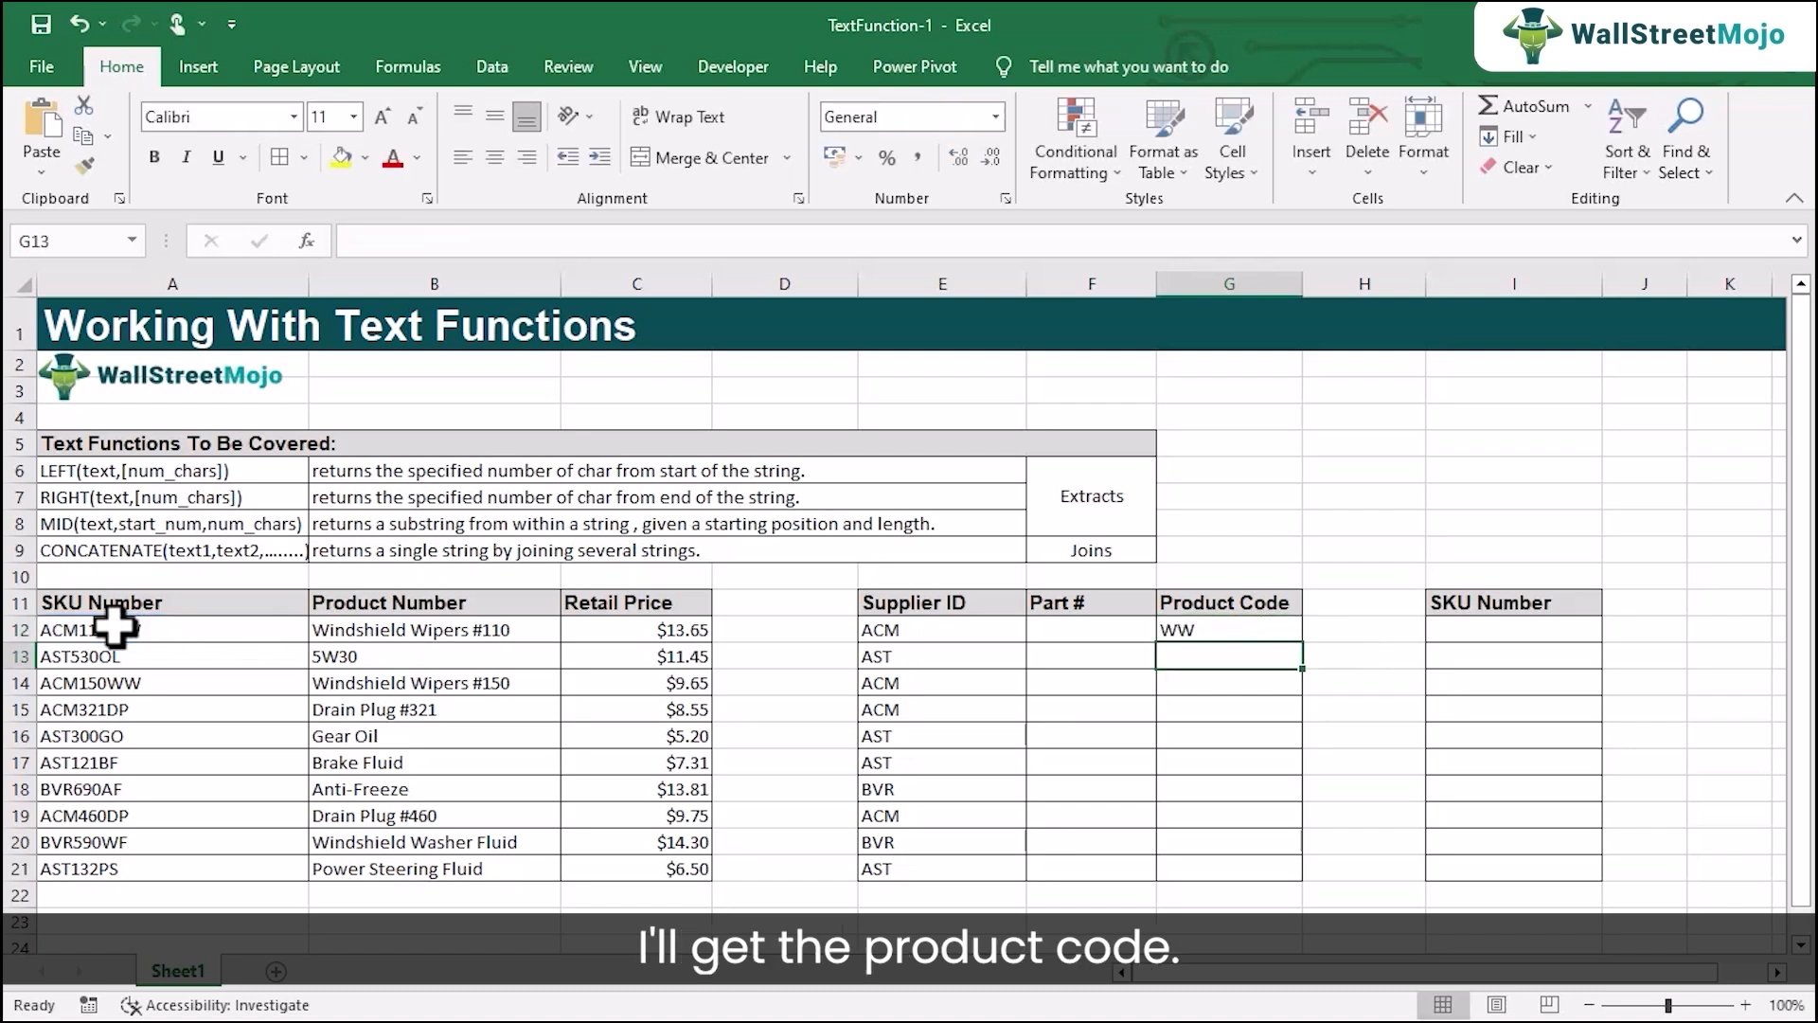
left_click(1278, 630)
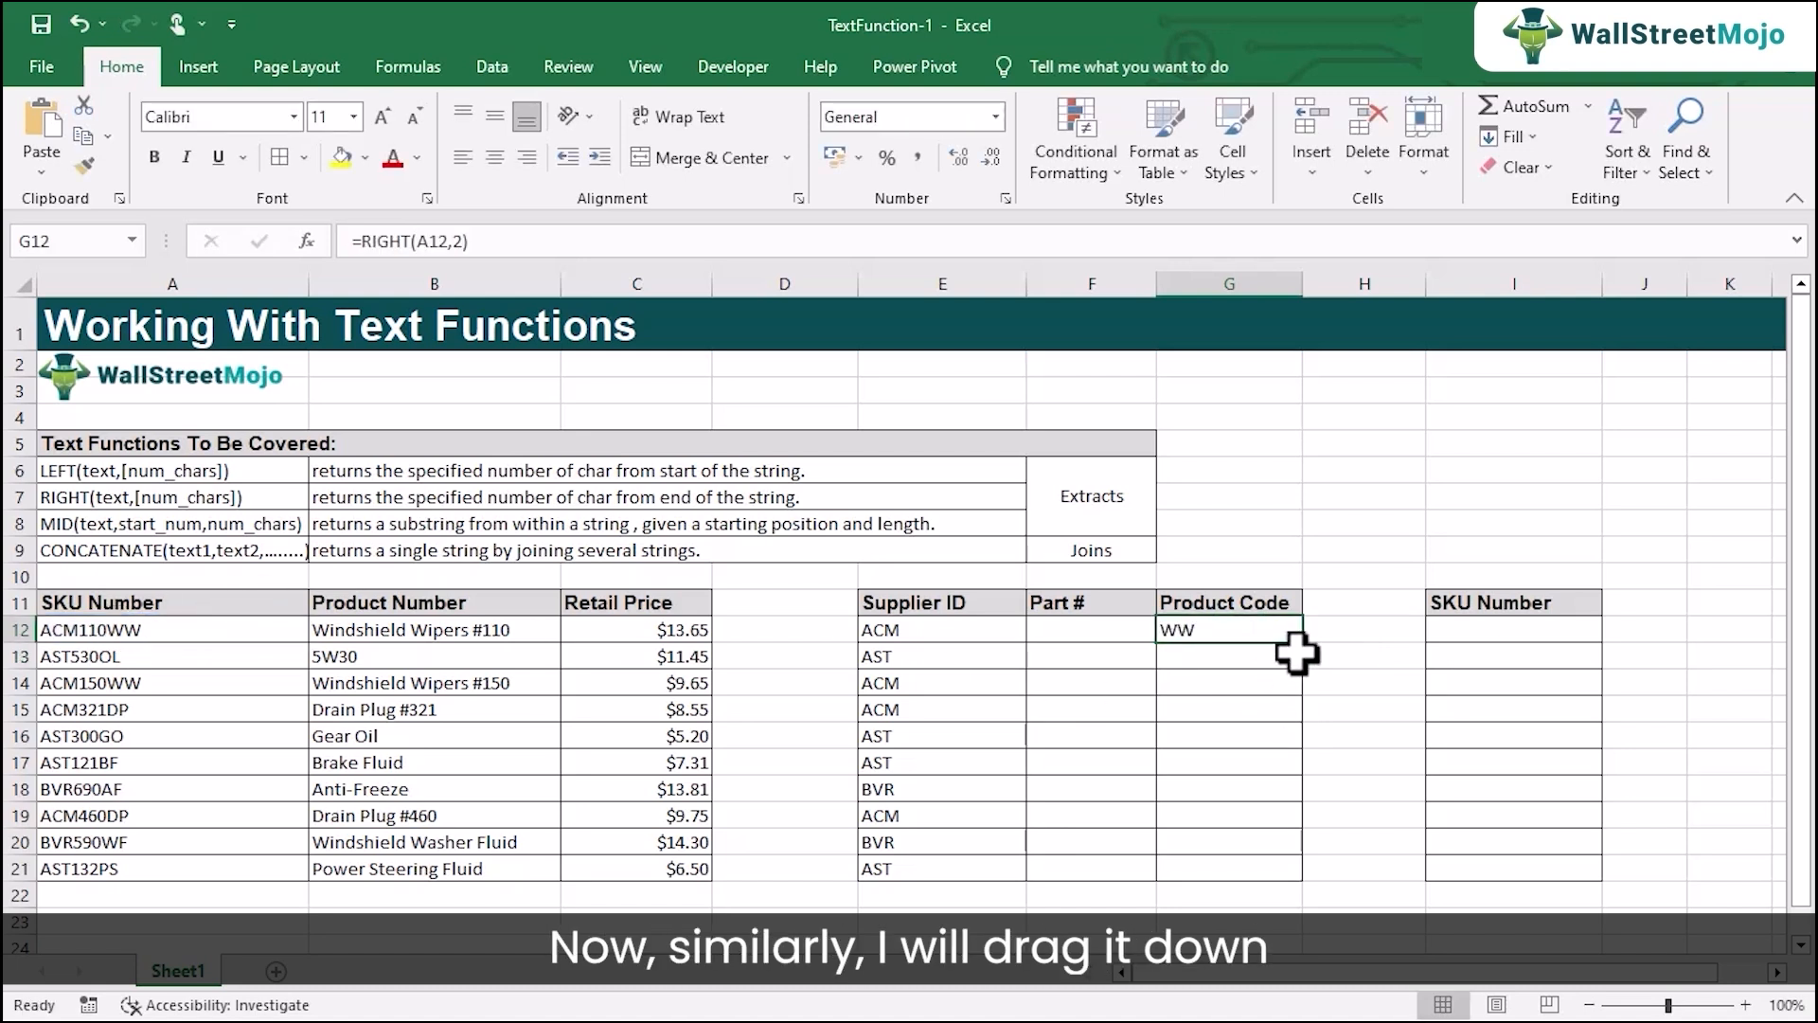
left_click_drag(1303, 644, 1278, 869)
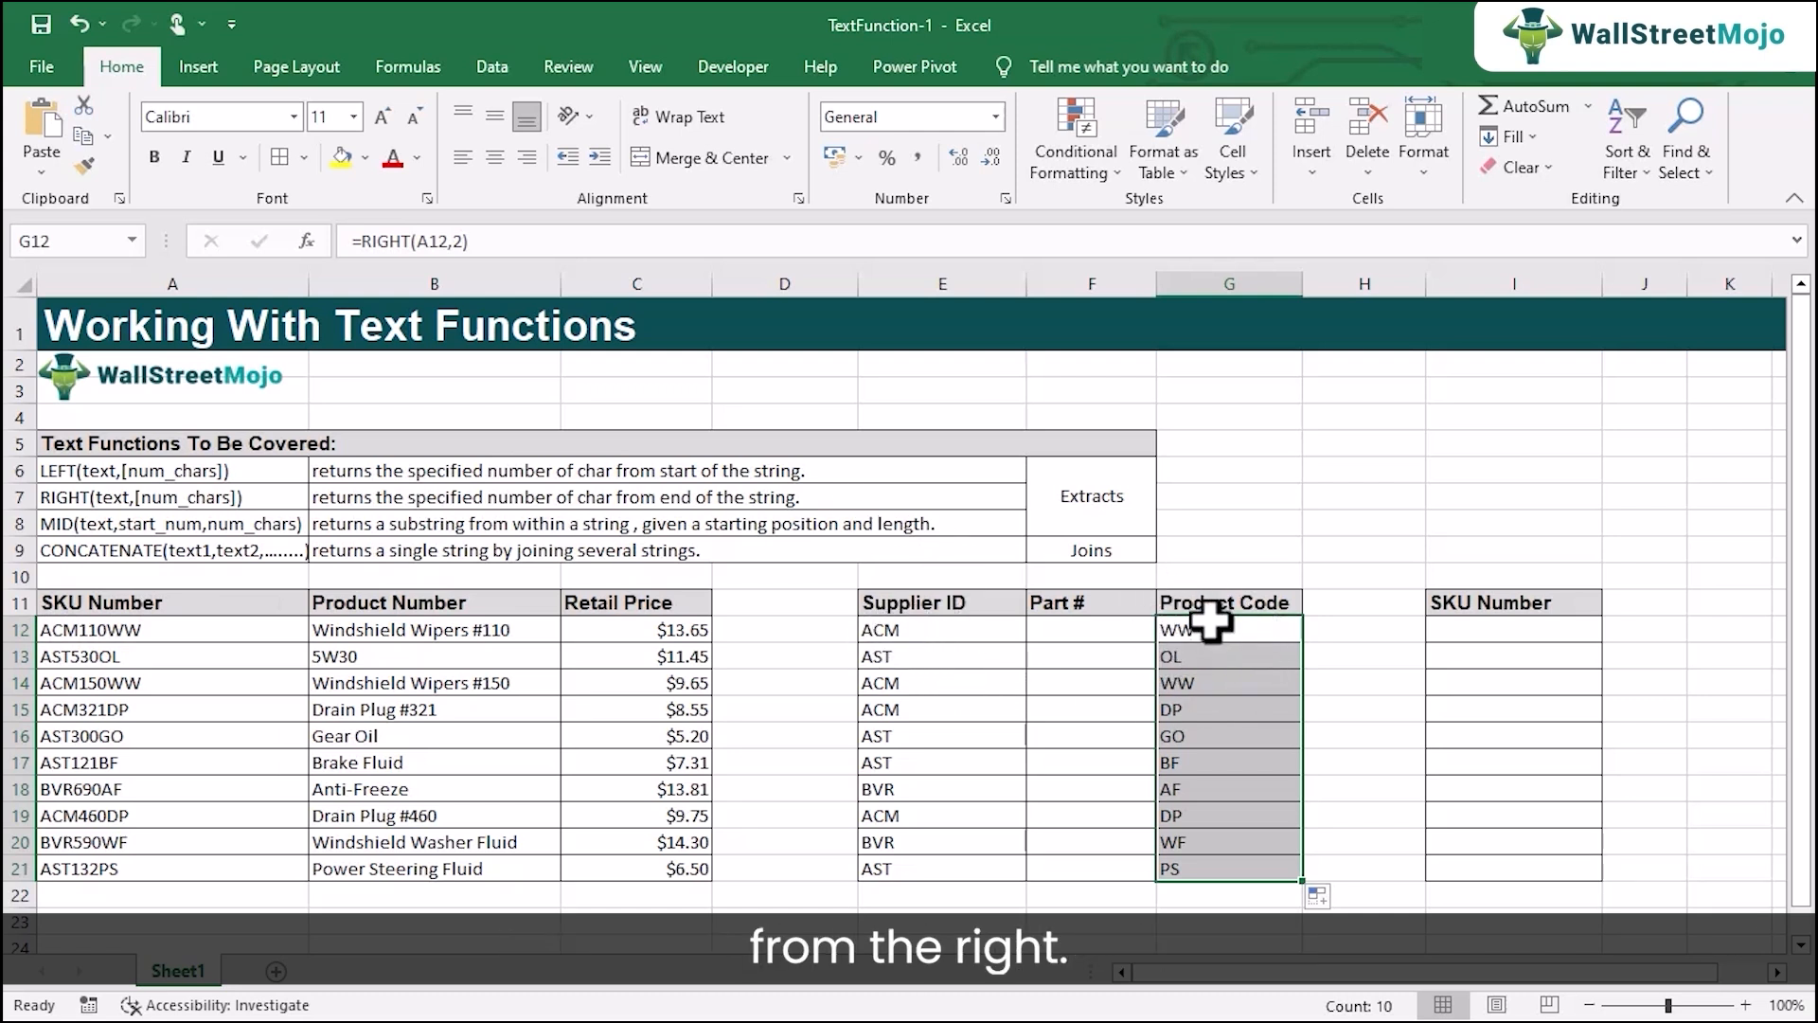
Enter =MID(A12,4,3) in F12 to extract the part number from the first SKU.
left_click(1096, 627)
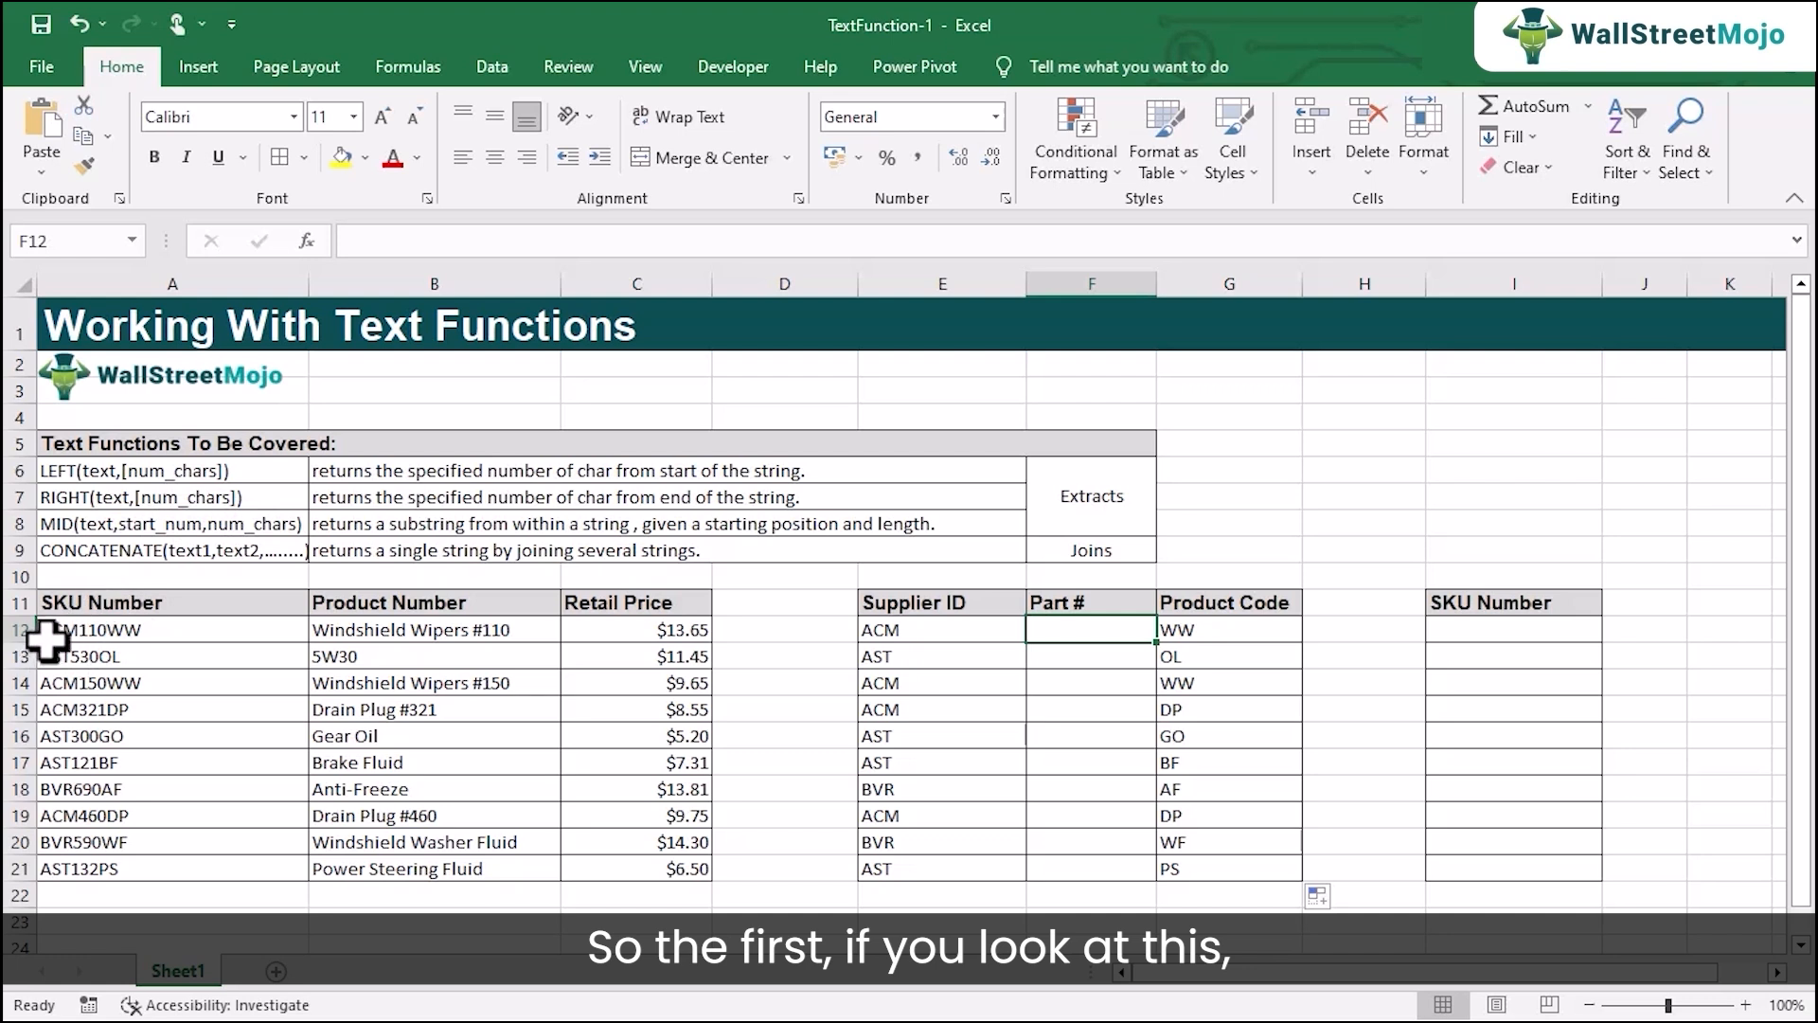
left_click(81, 632)
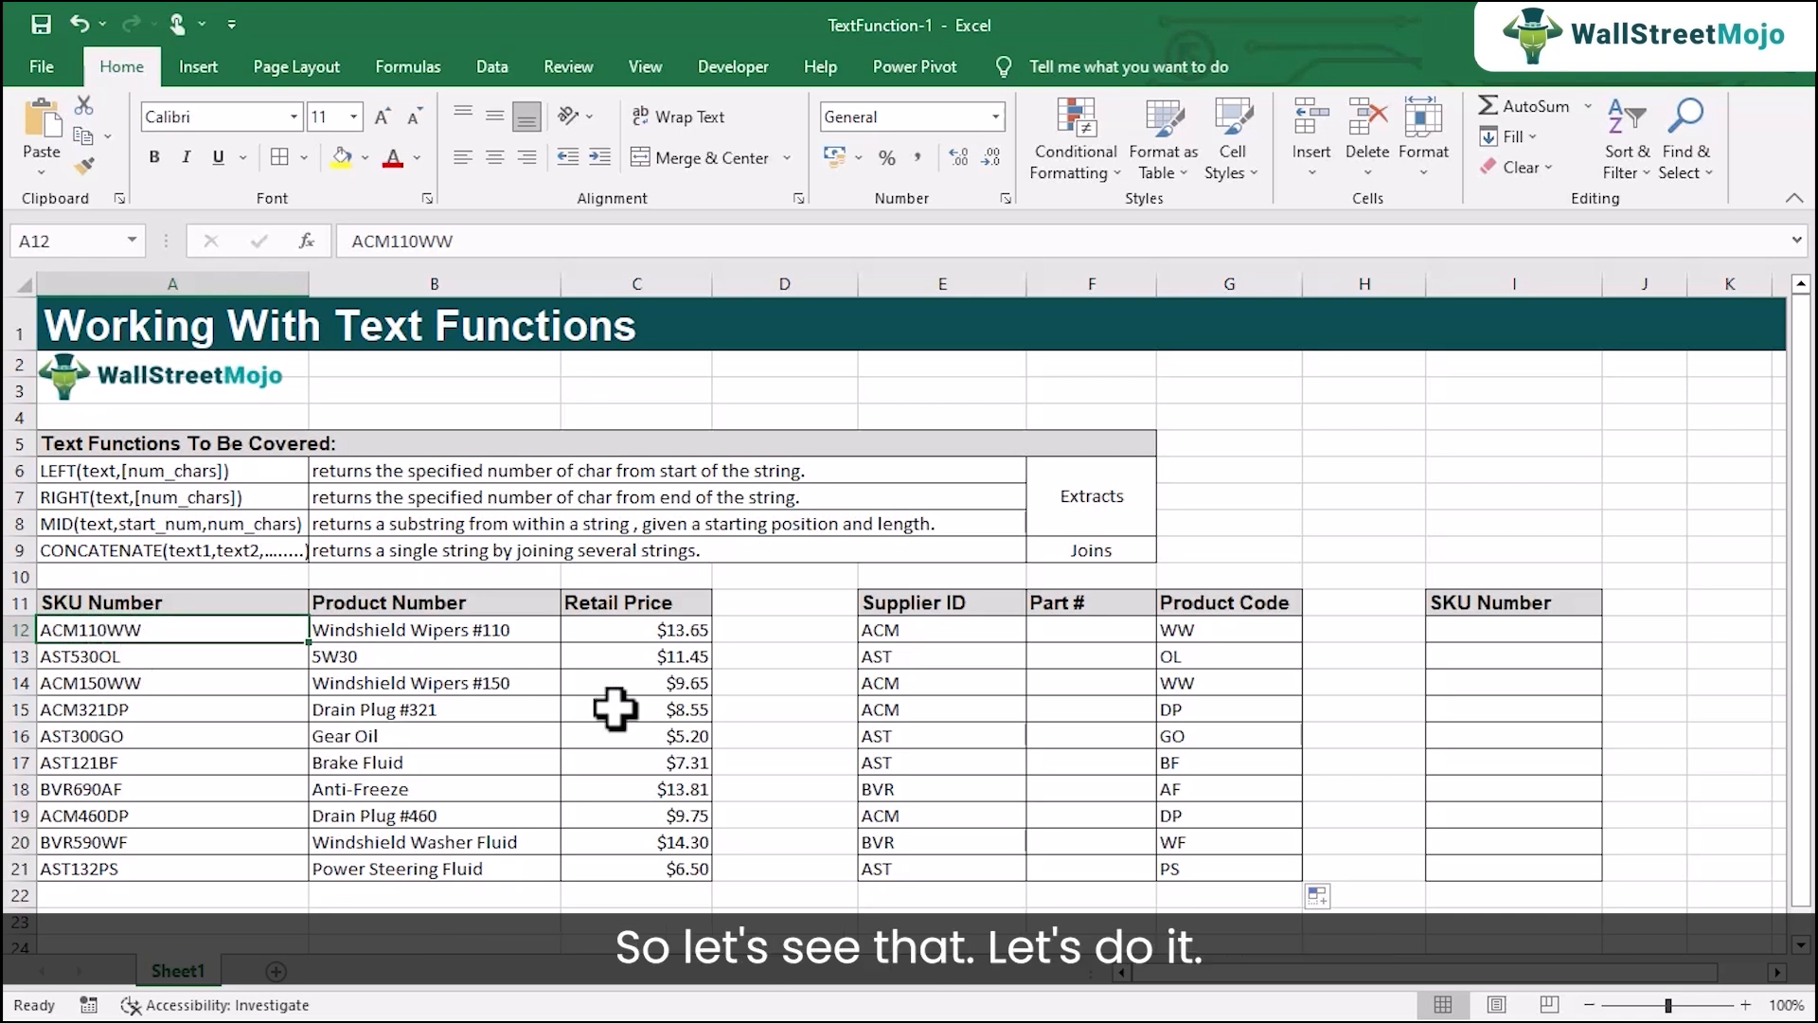
left_click(1067, 630)
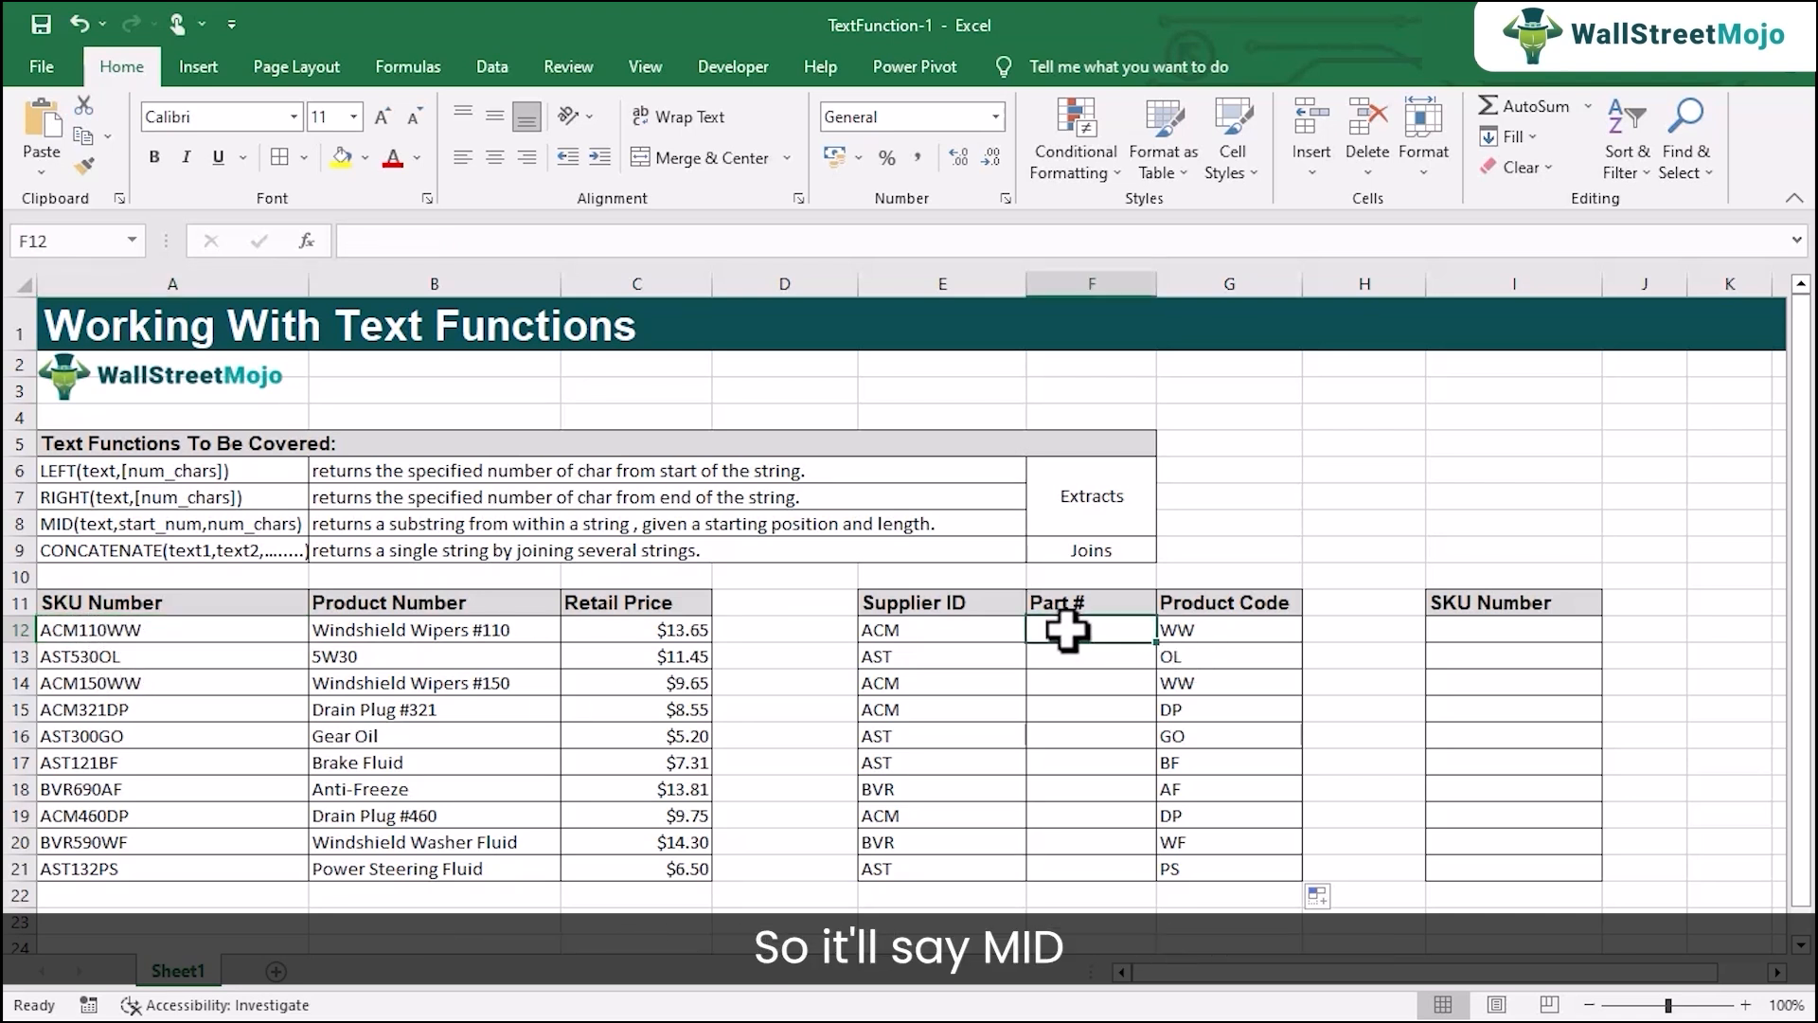
type("=mid")
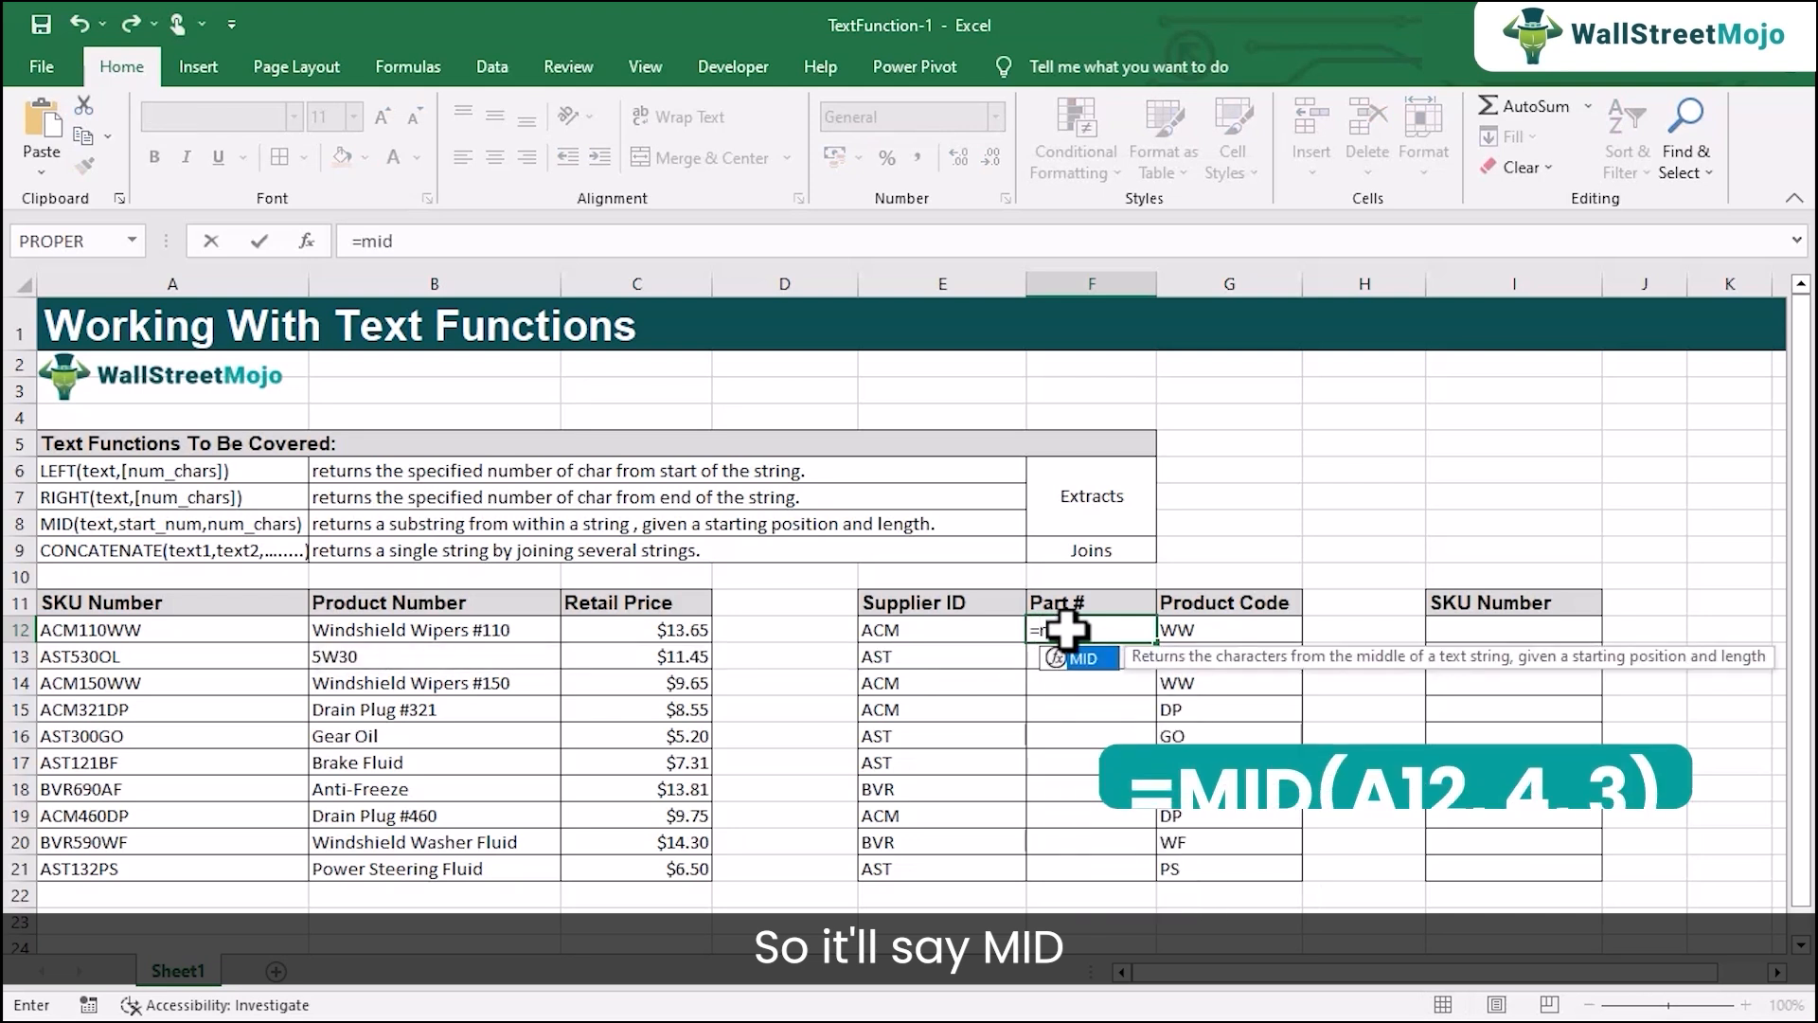
key("Tab")
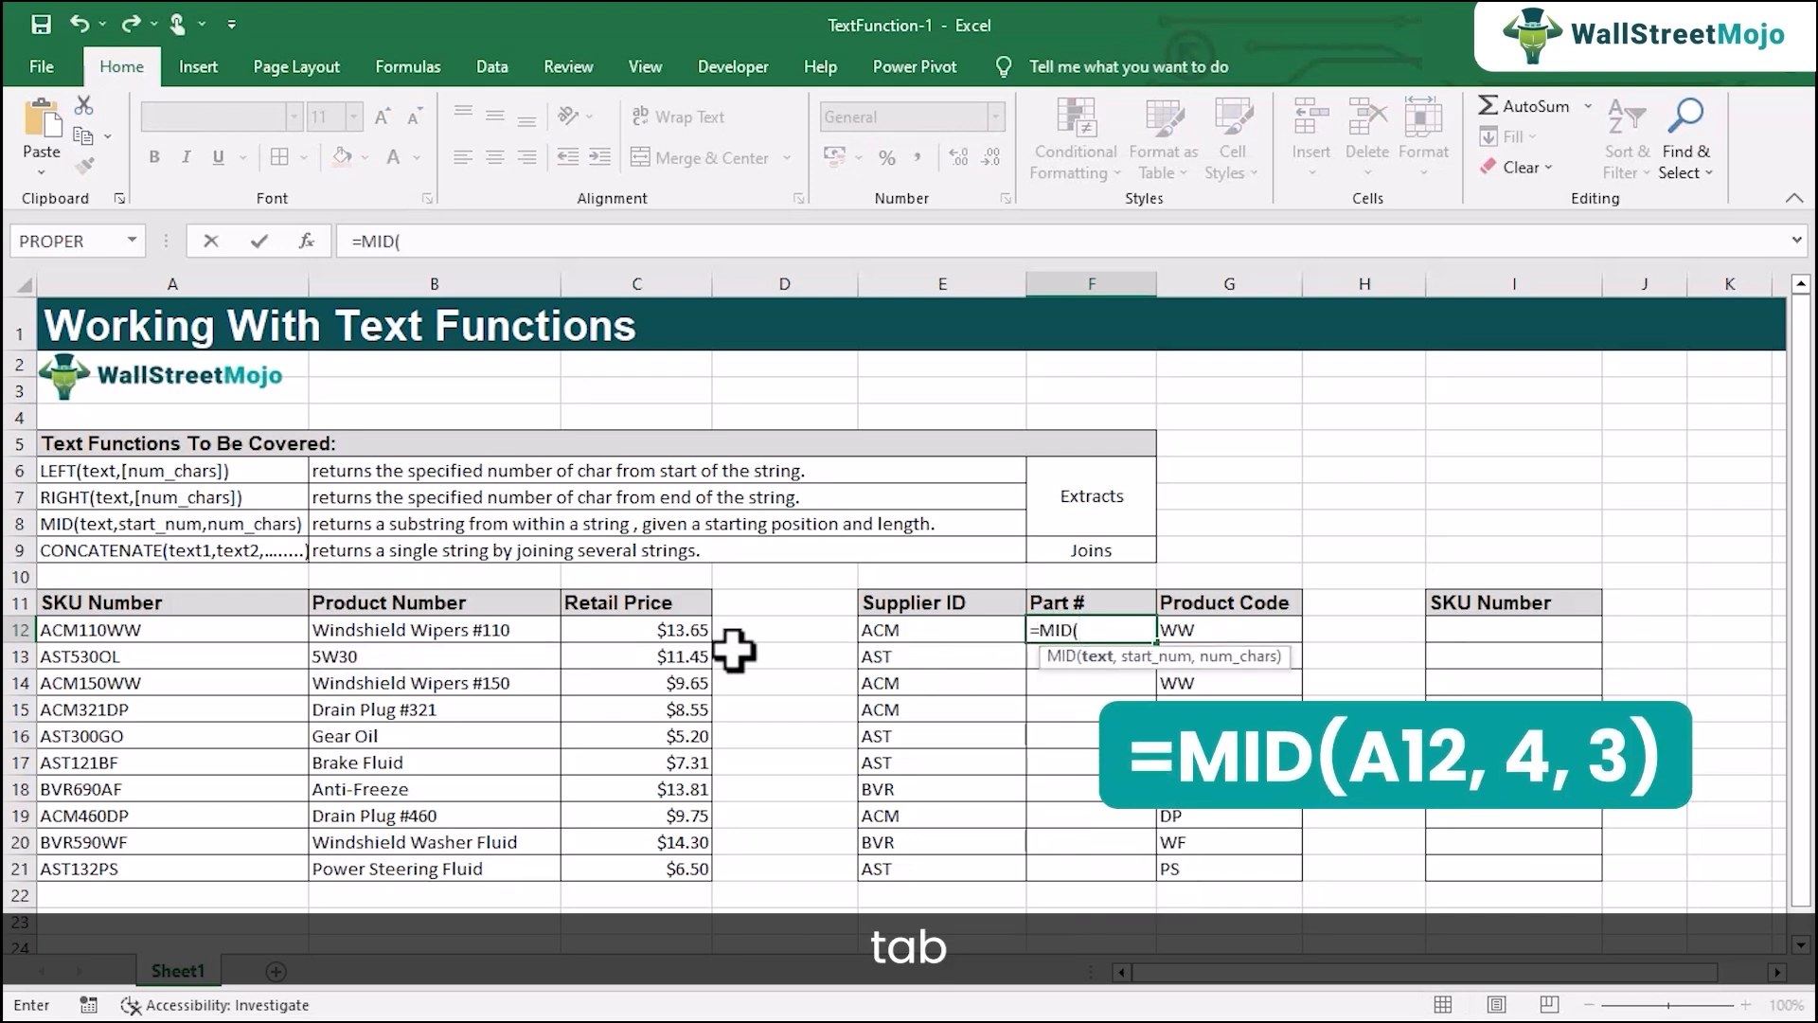
left_click(171, 629)
type(",")
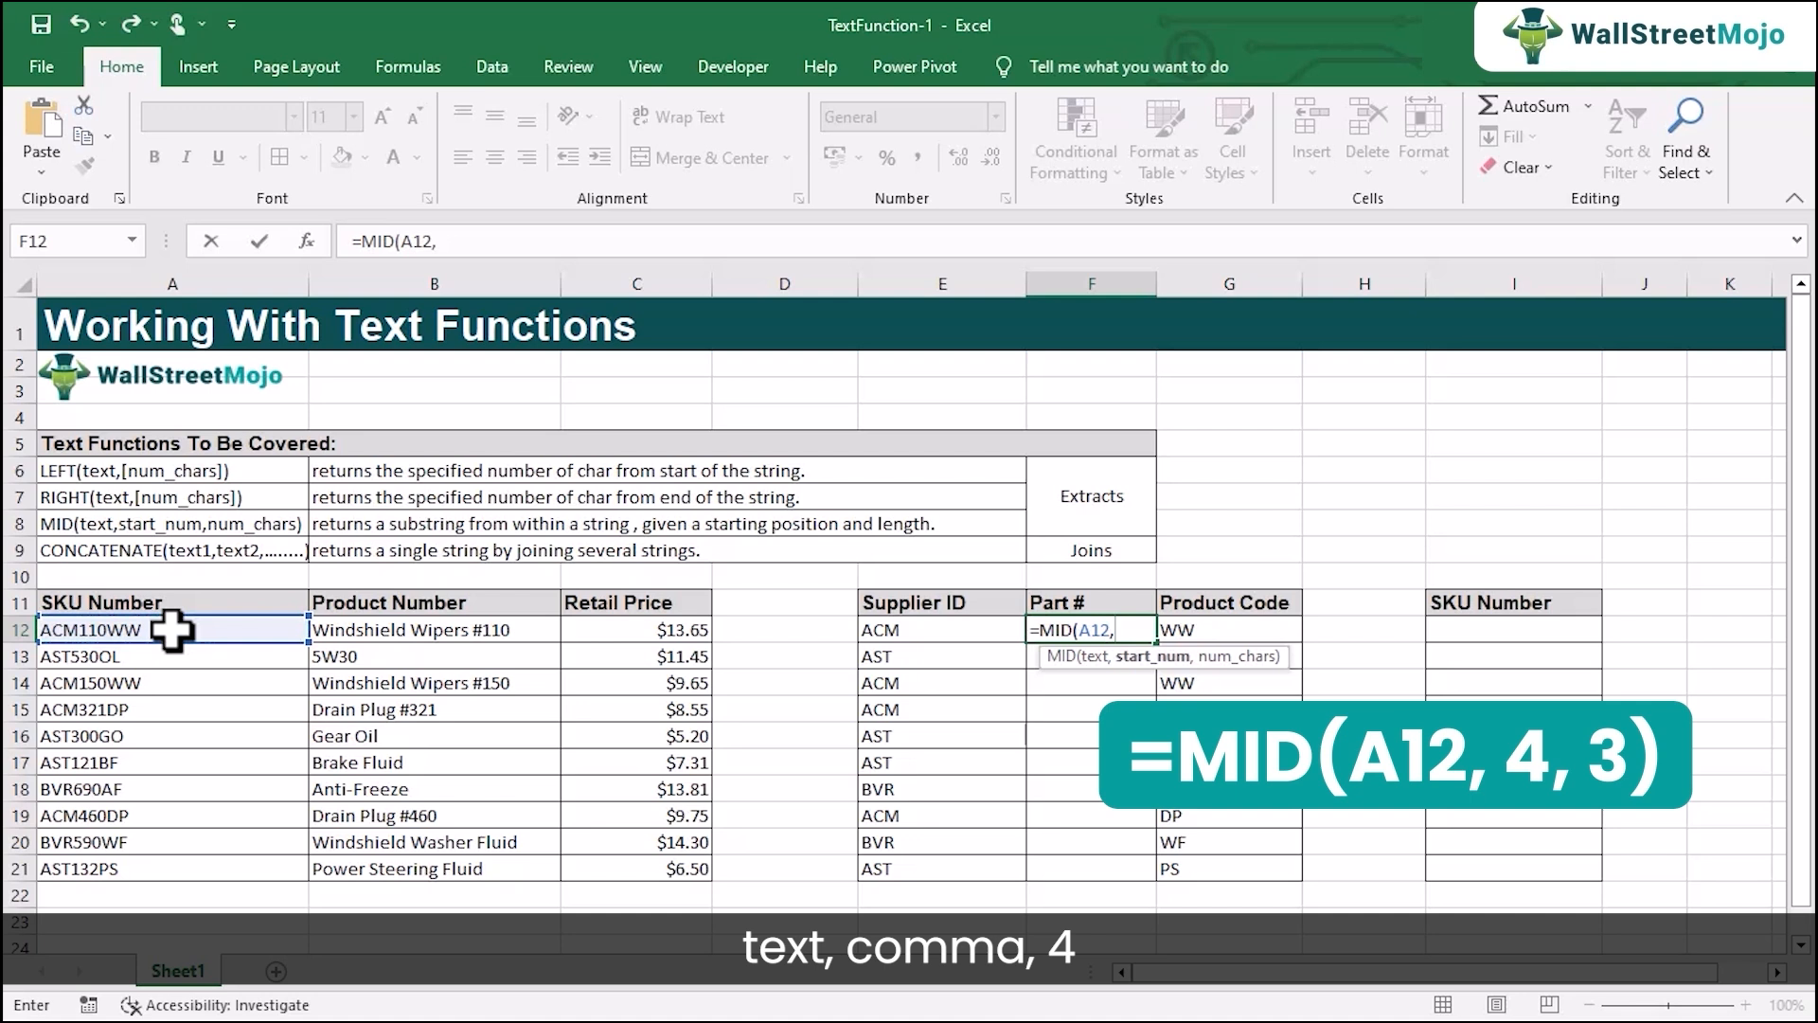
type("4,")
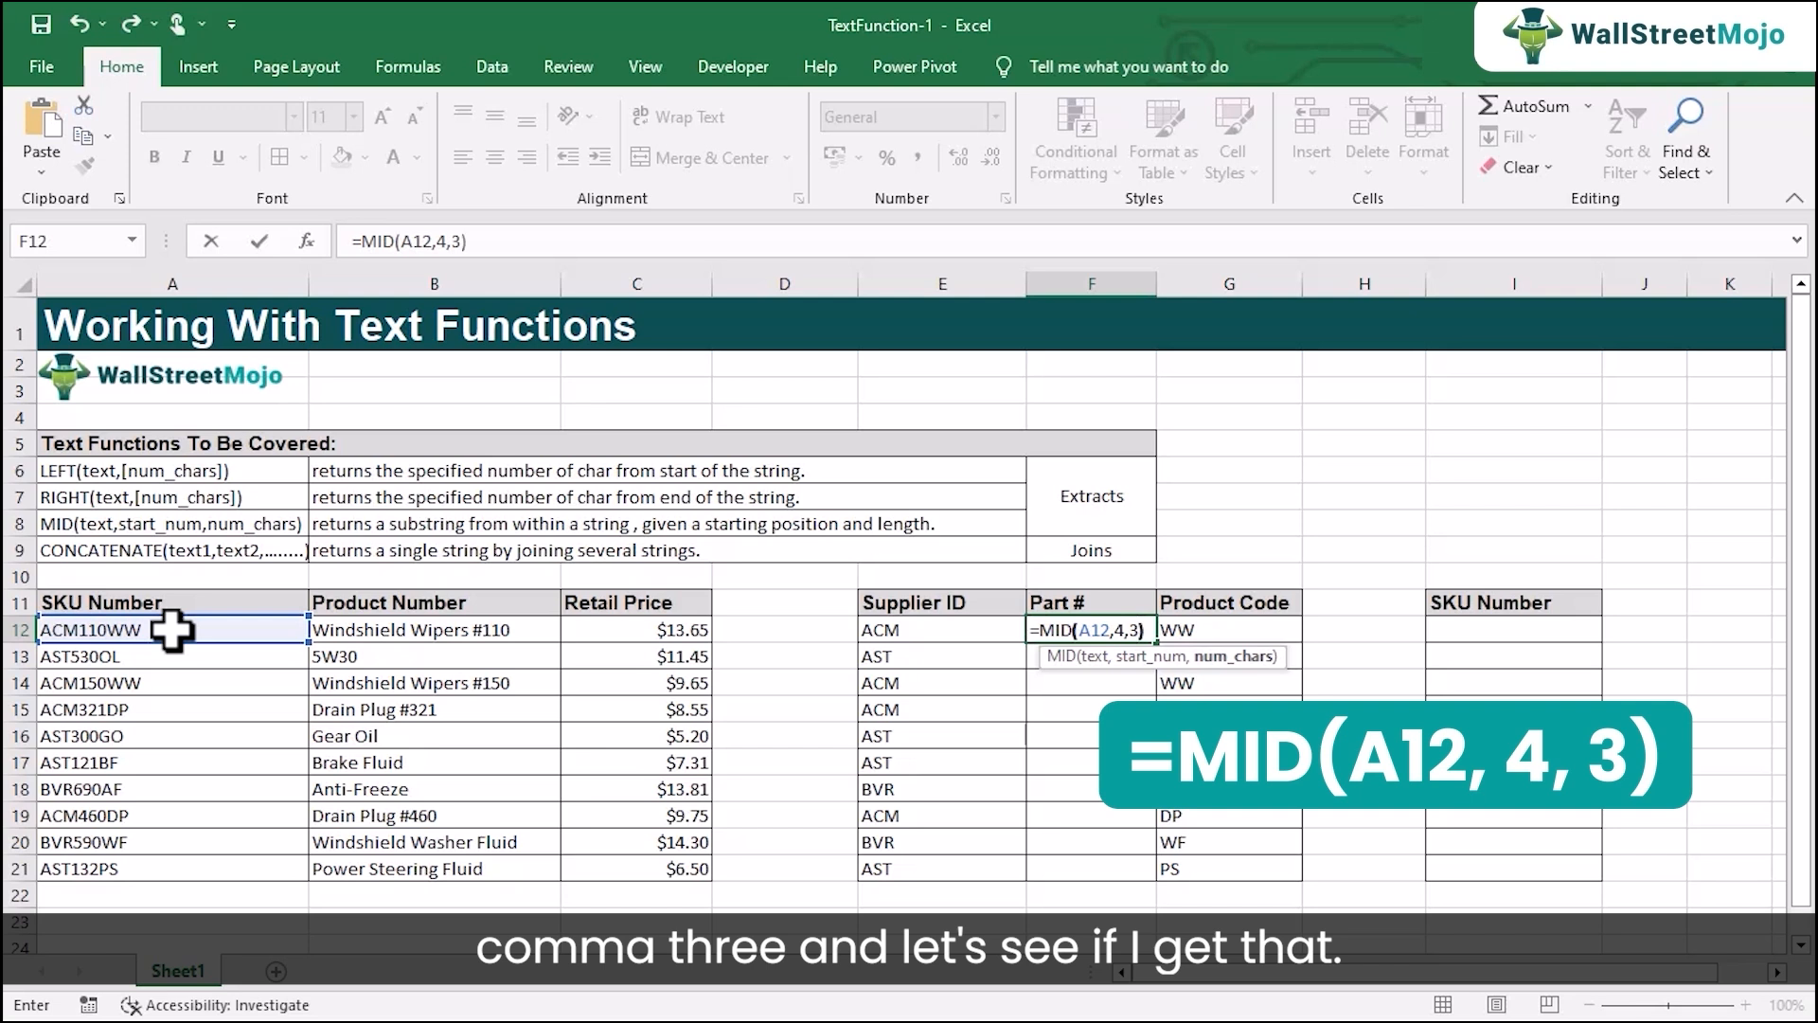
type("3)")
key("Return")
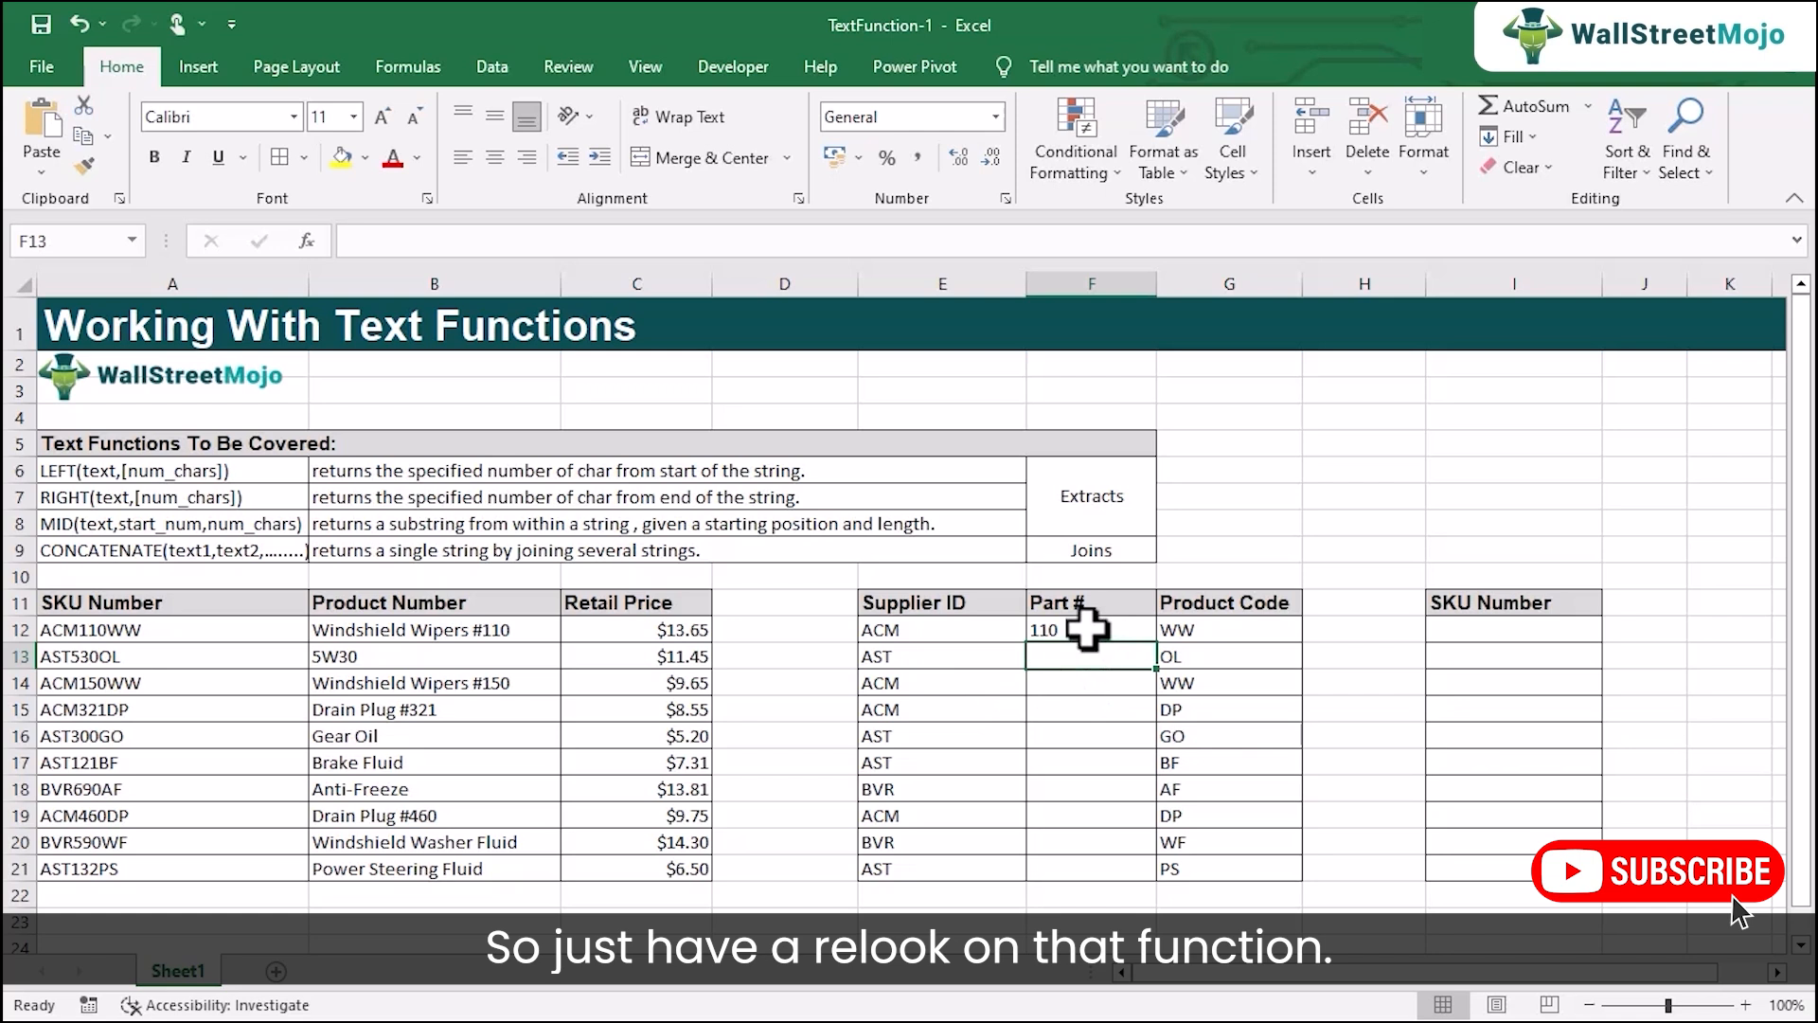
Review the MID formula in F12 and fill it down the Part # column to F21.
double_click(1086, 629)
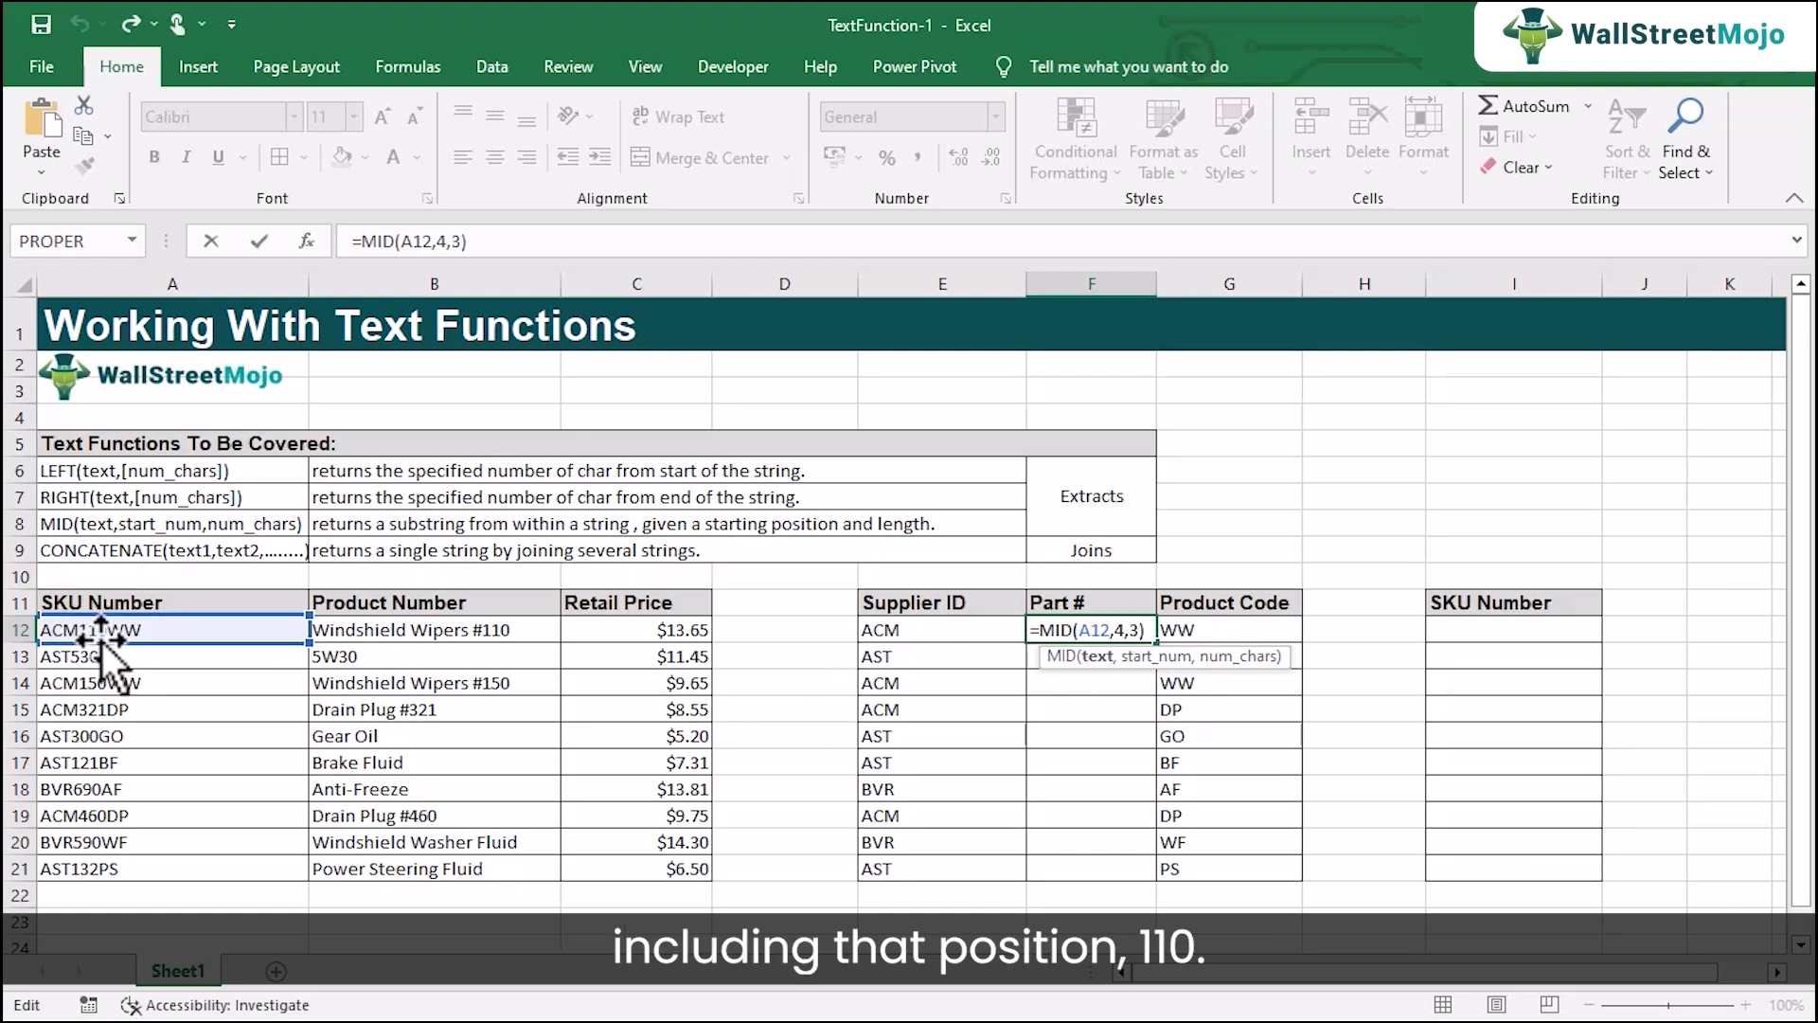
key("Return")
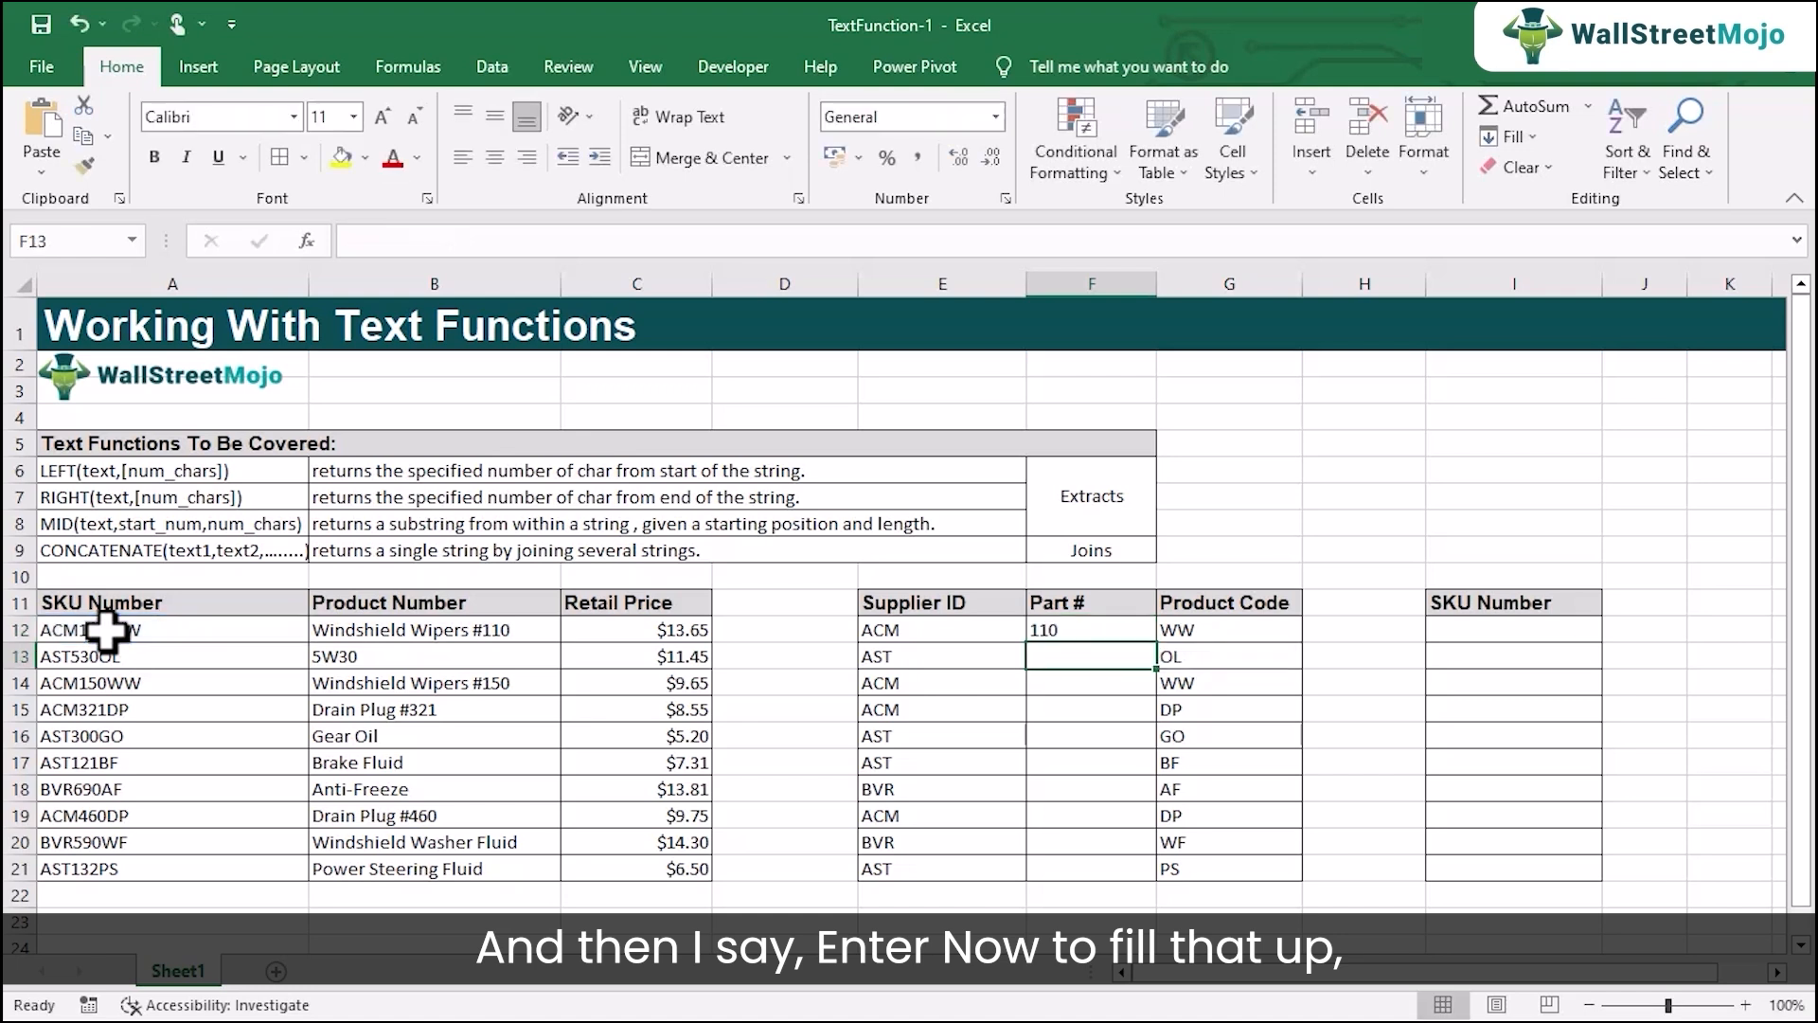
left_click(1069, 632)
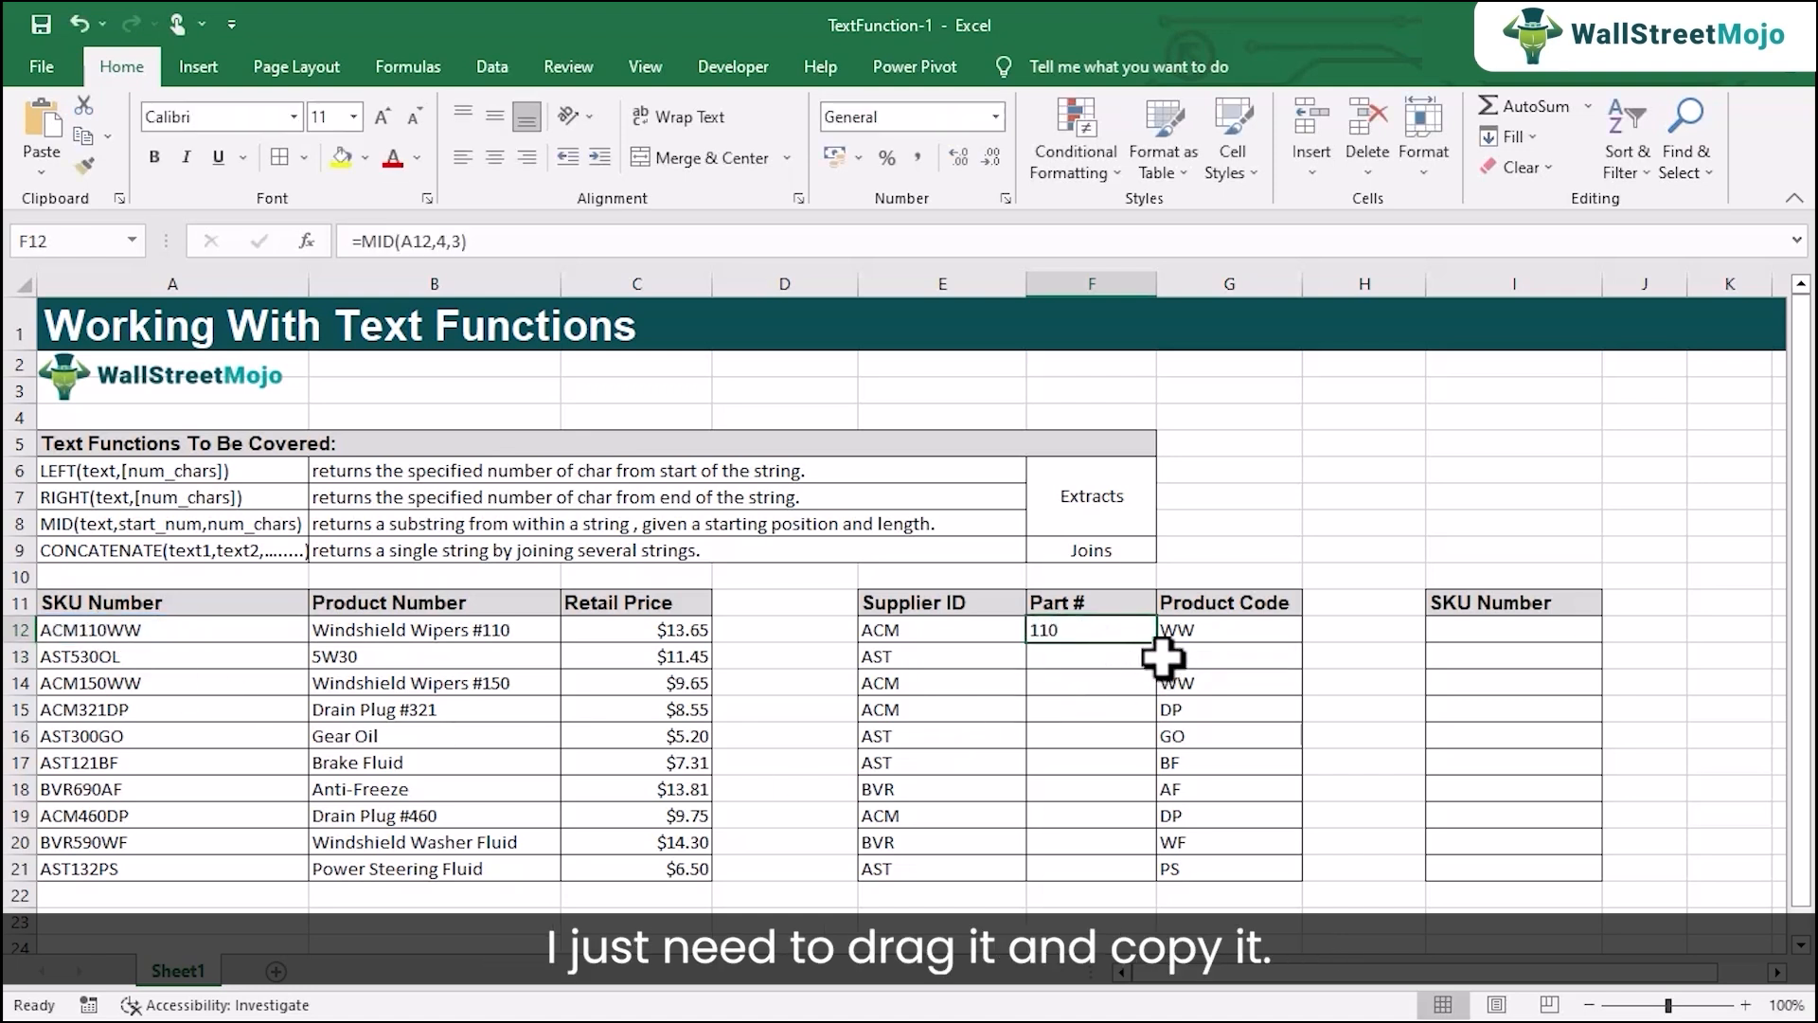
left_click_drag(1159, 647, 1120, 869)
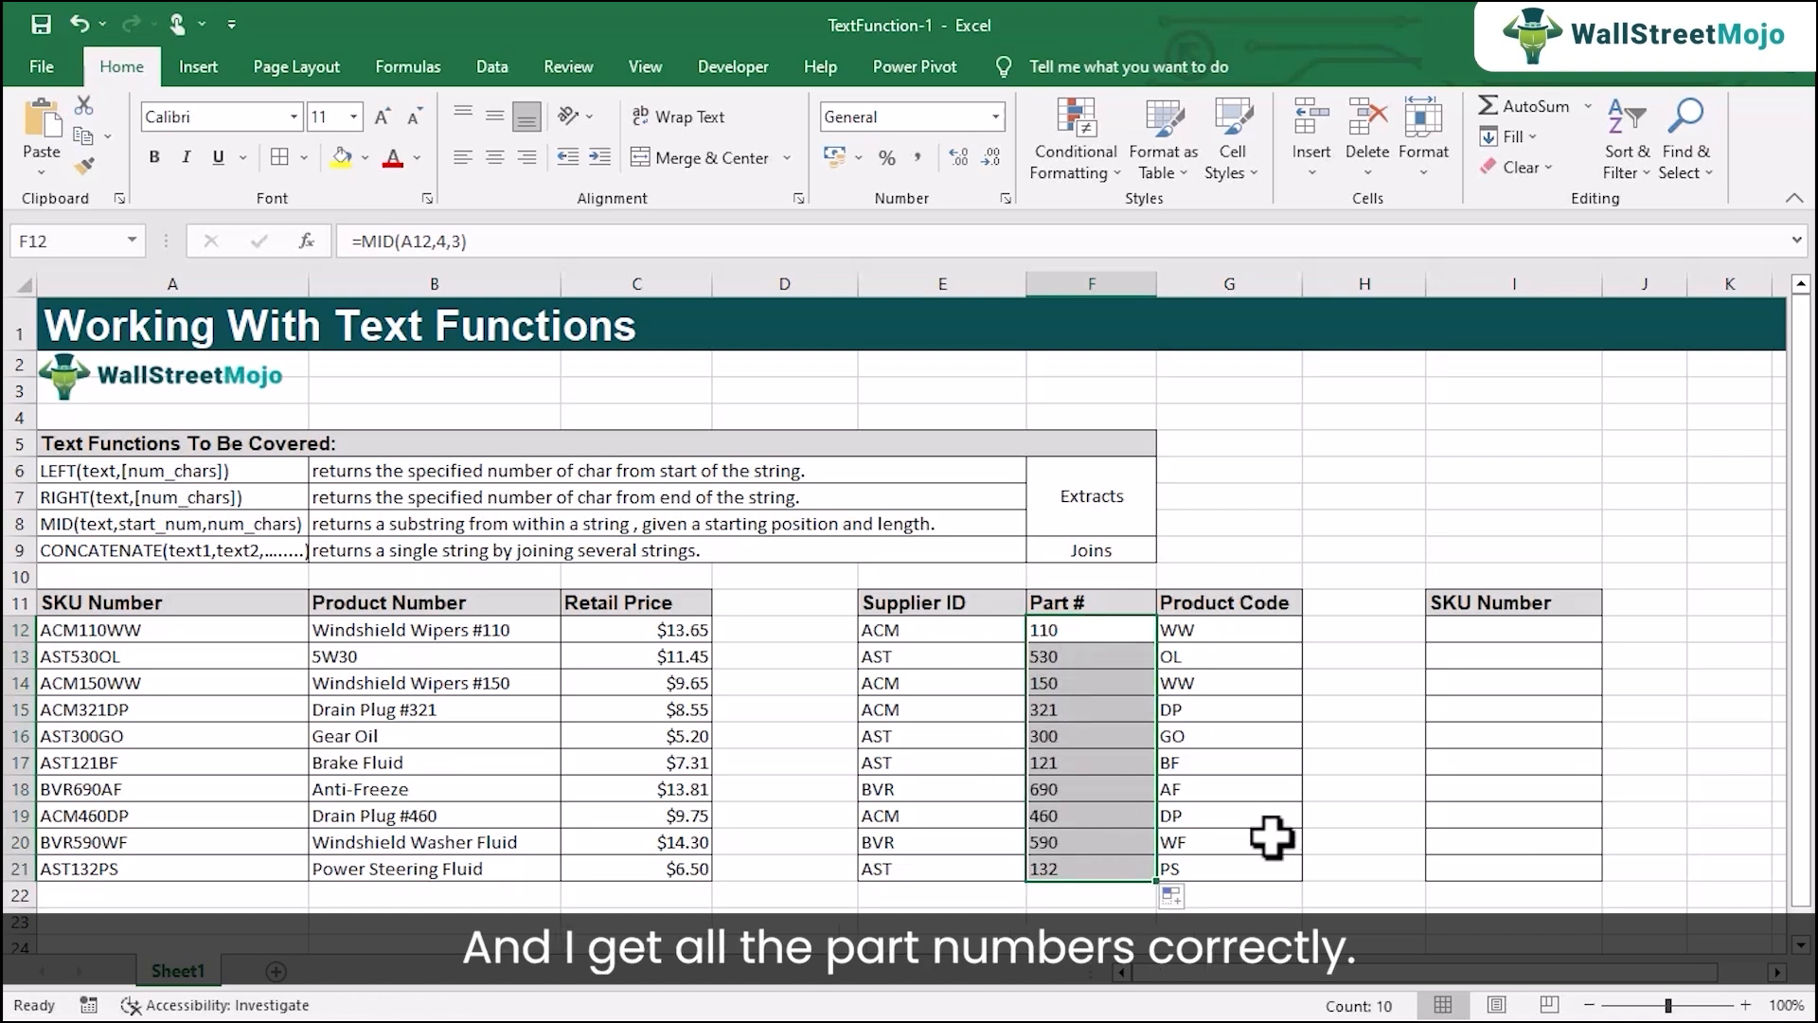
Review the LEFT, MID and RIGHT formulas in E12, F12 and G12 and the Extracts label beside the function list.
double_click(944, 630)
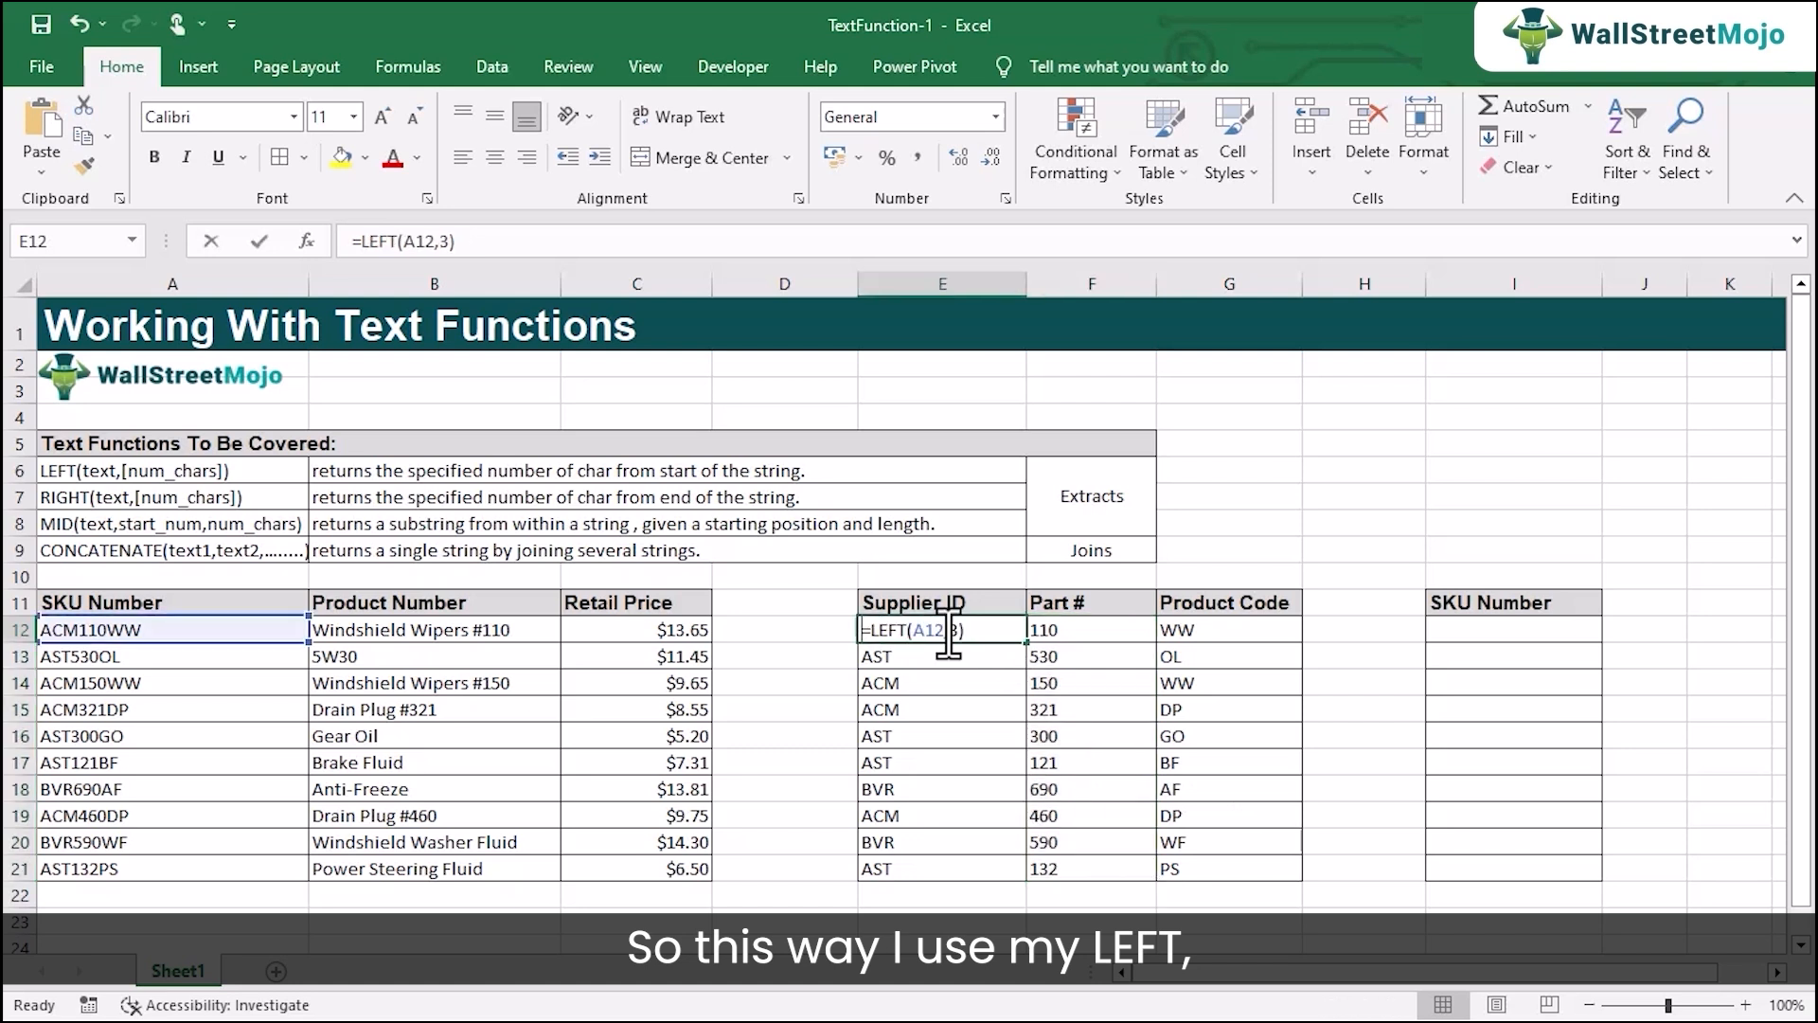
key("Return")
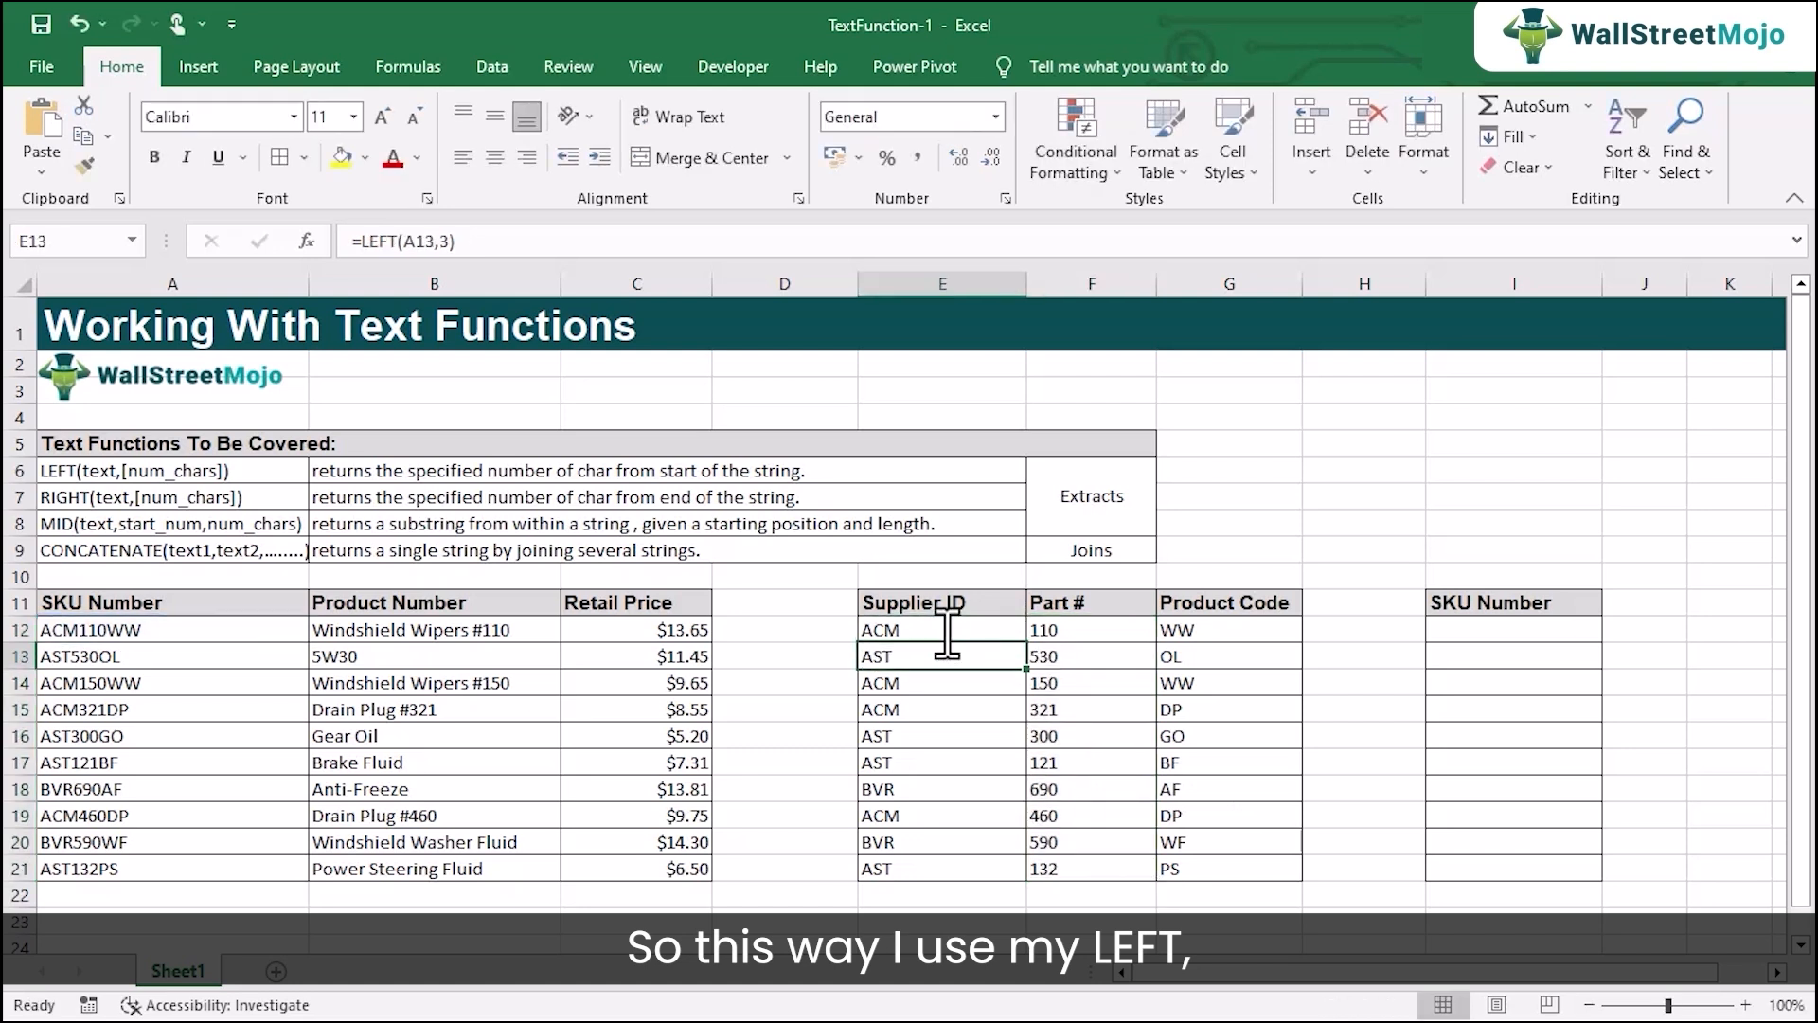
double_click(1080, 627)
key("Return")
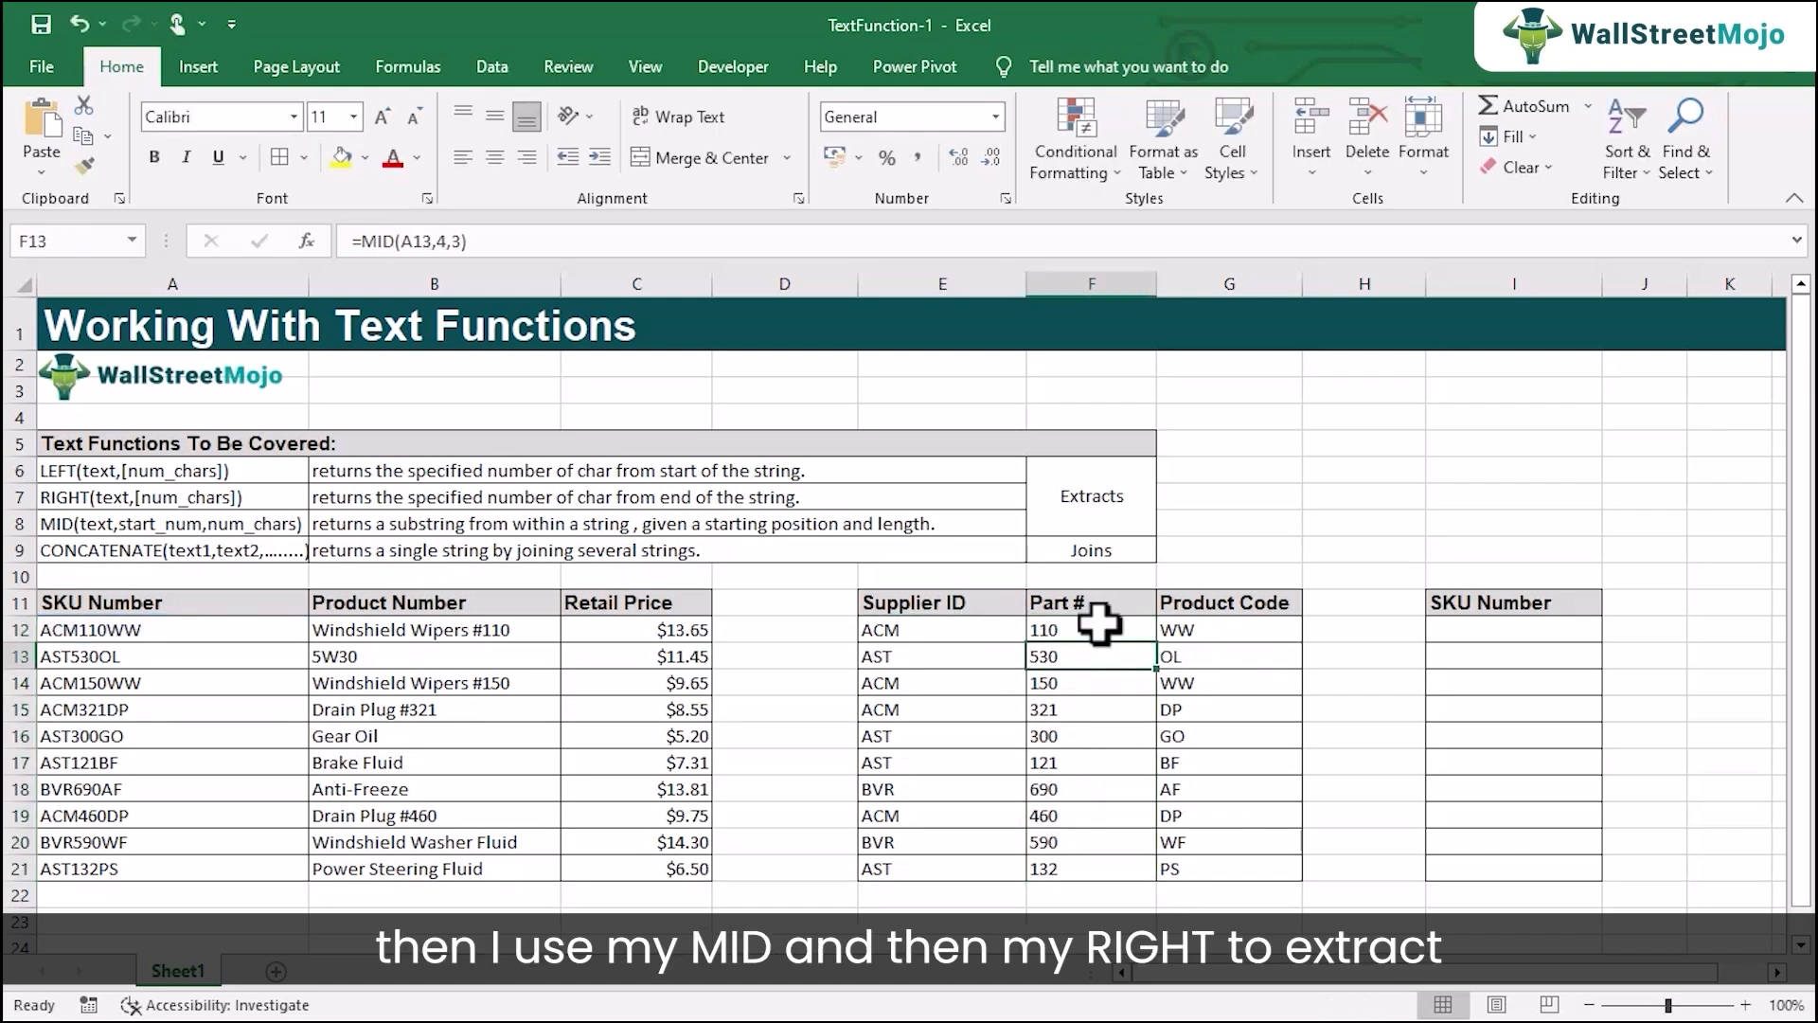
double_click(1212, 629)
key("Return")
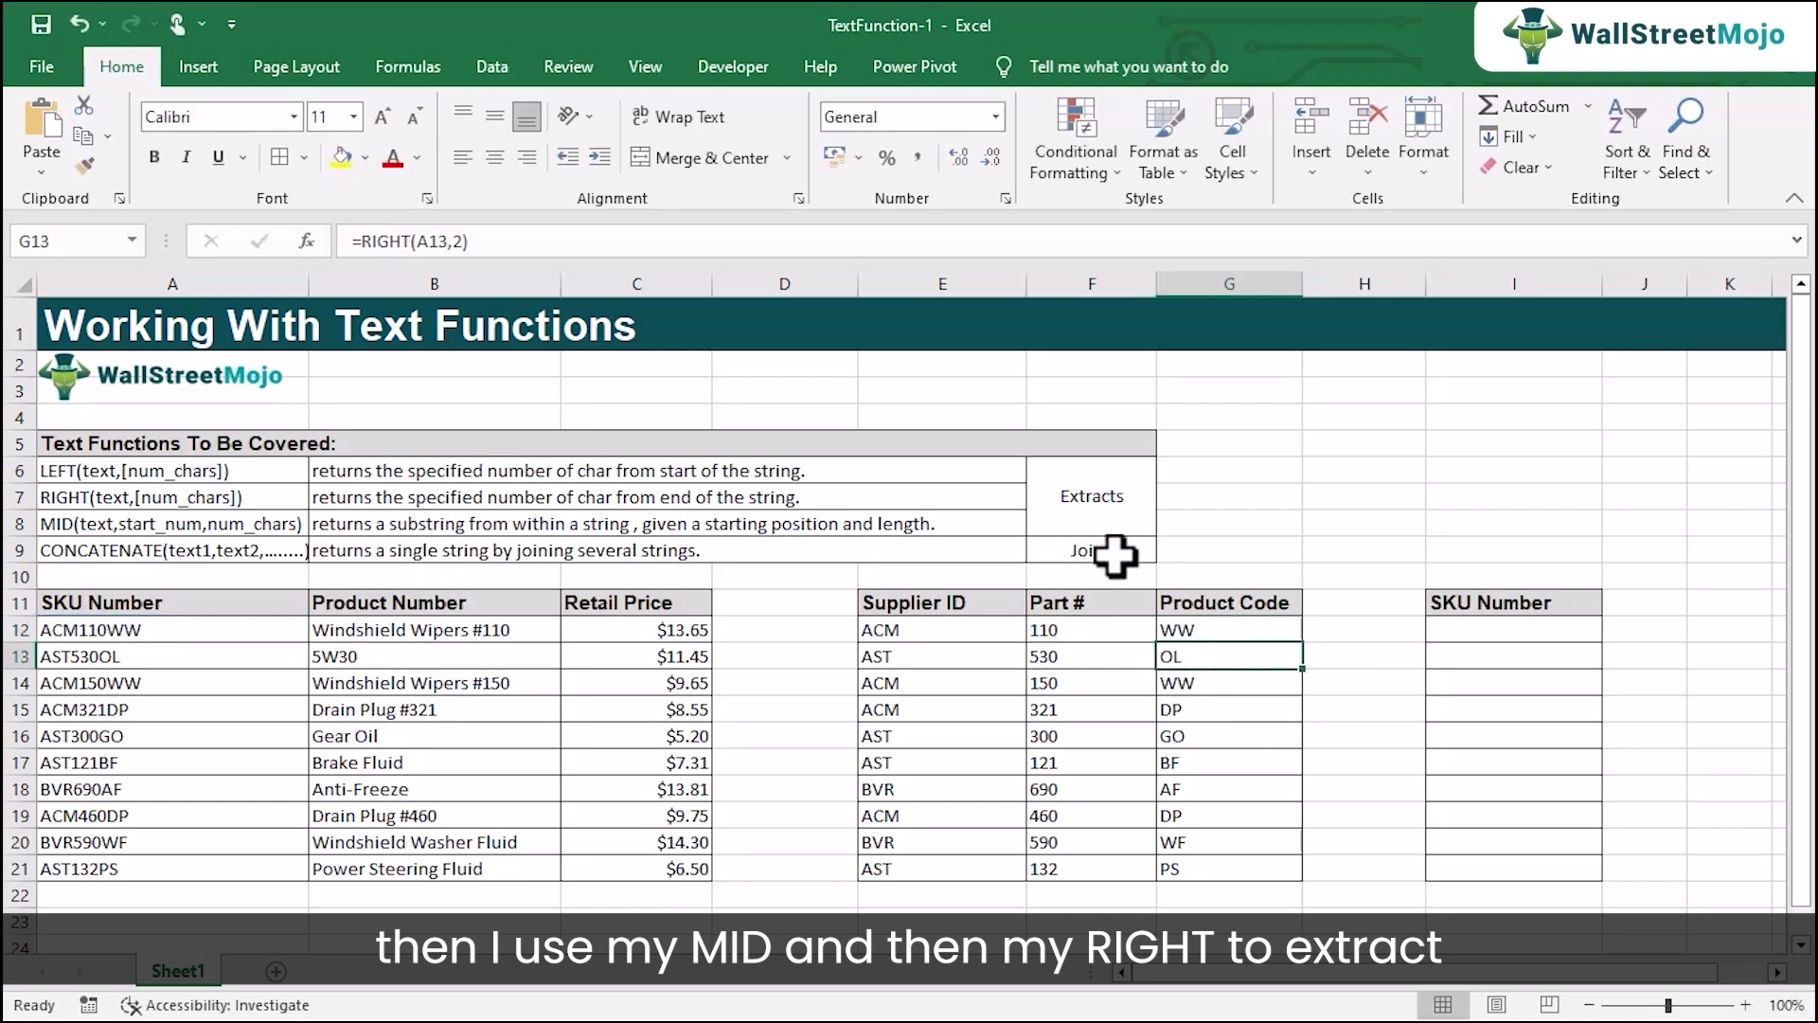
left_click(1125, 507)
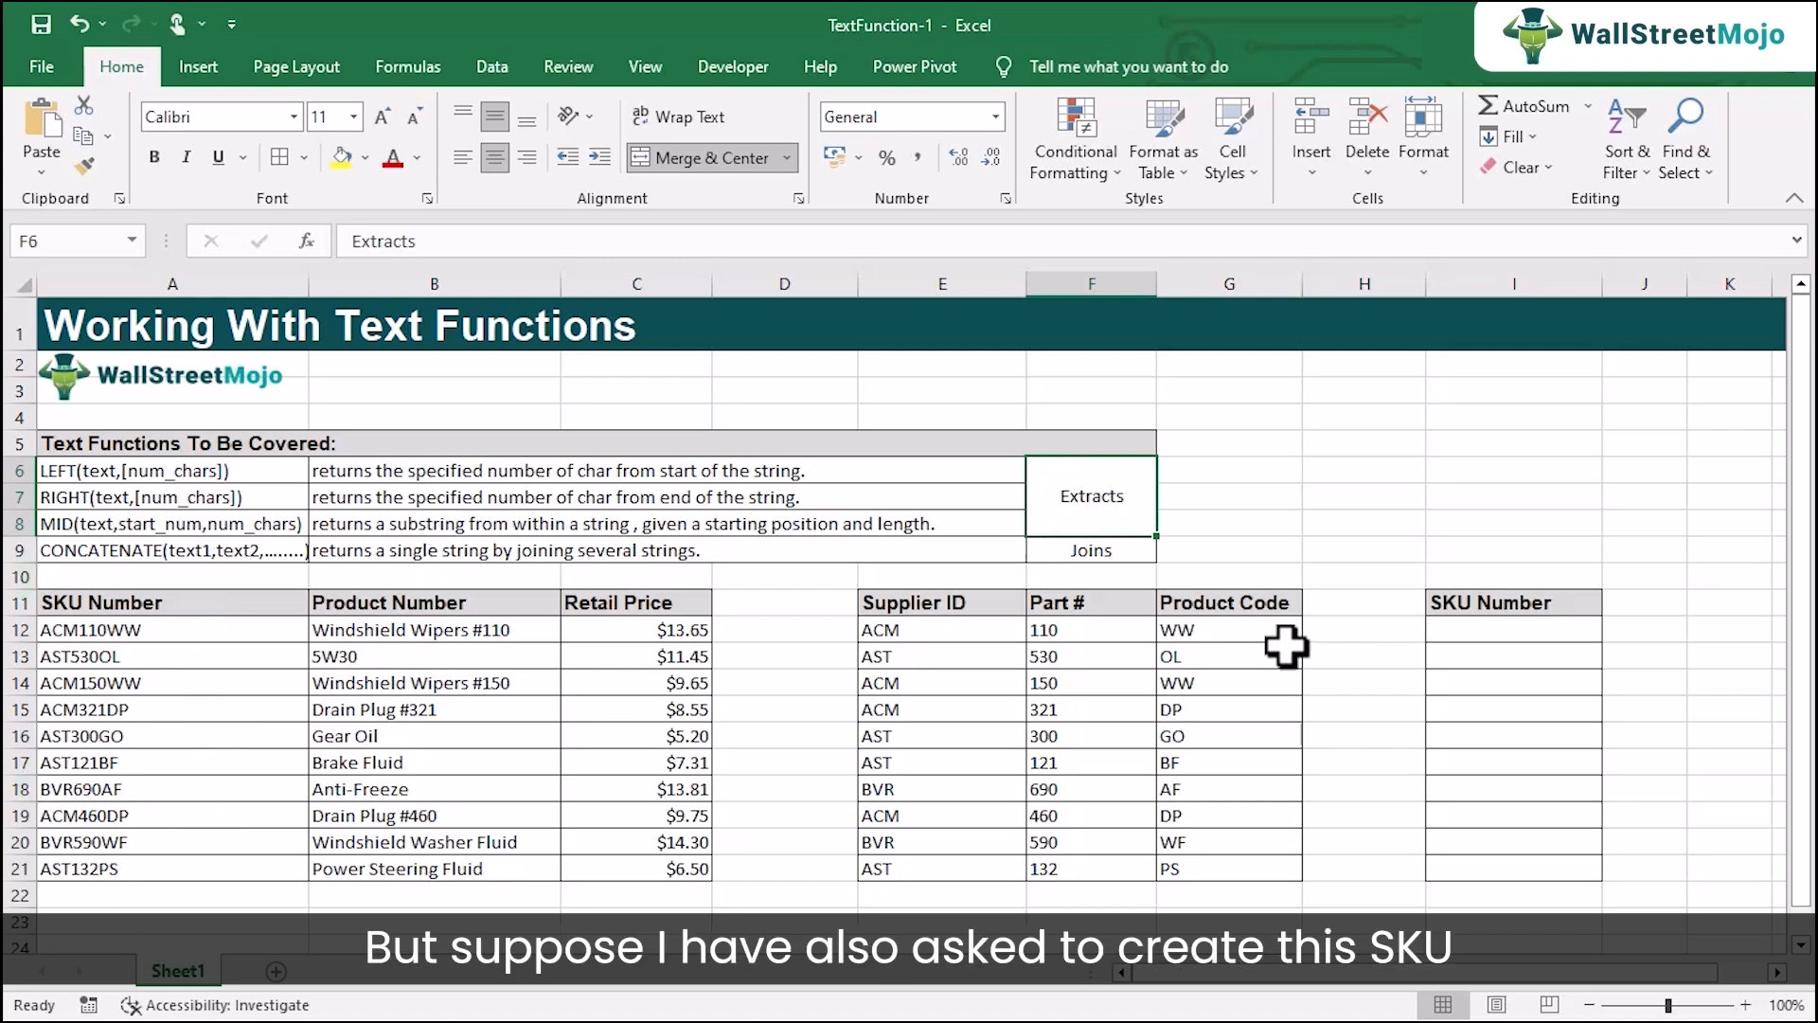
Enter =CONCATENATE(E12,F12,G12) in I12 to join the supplier ID, part number and product code into one SKU number.
left_click(1512, 632)
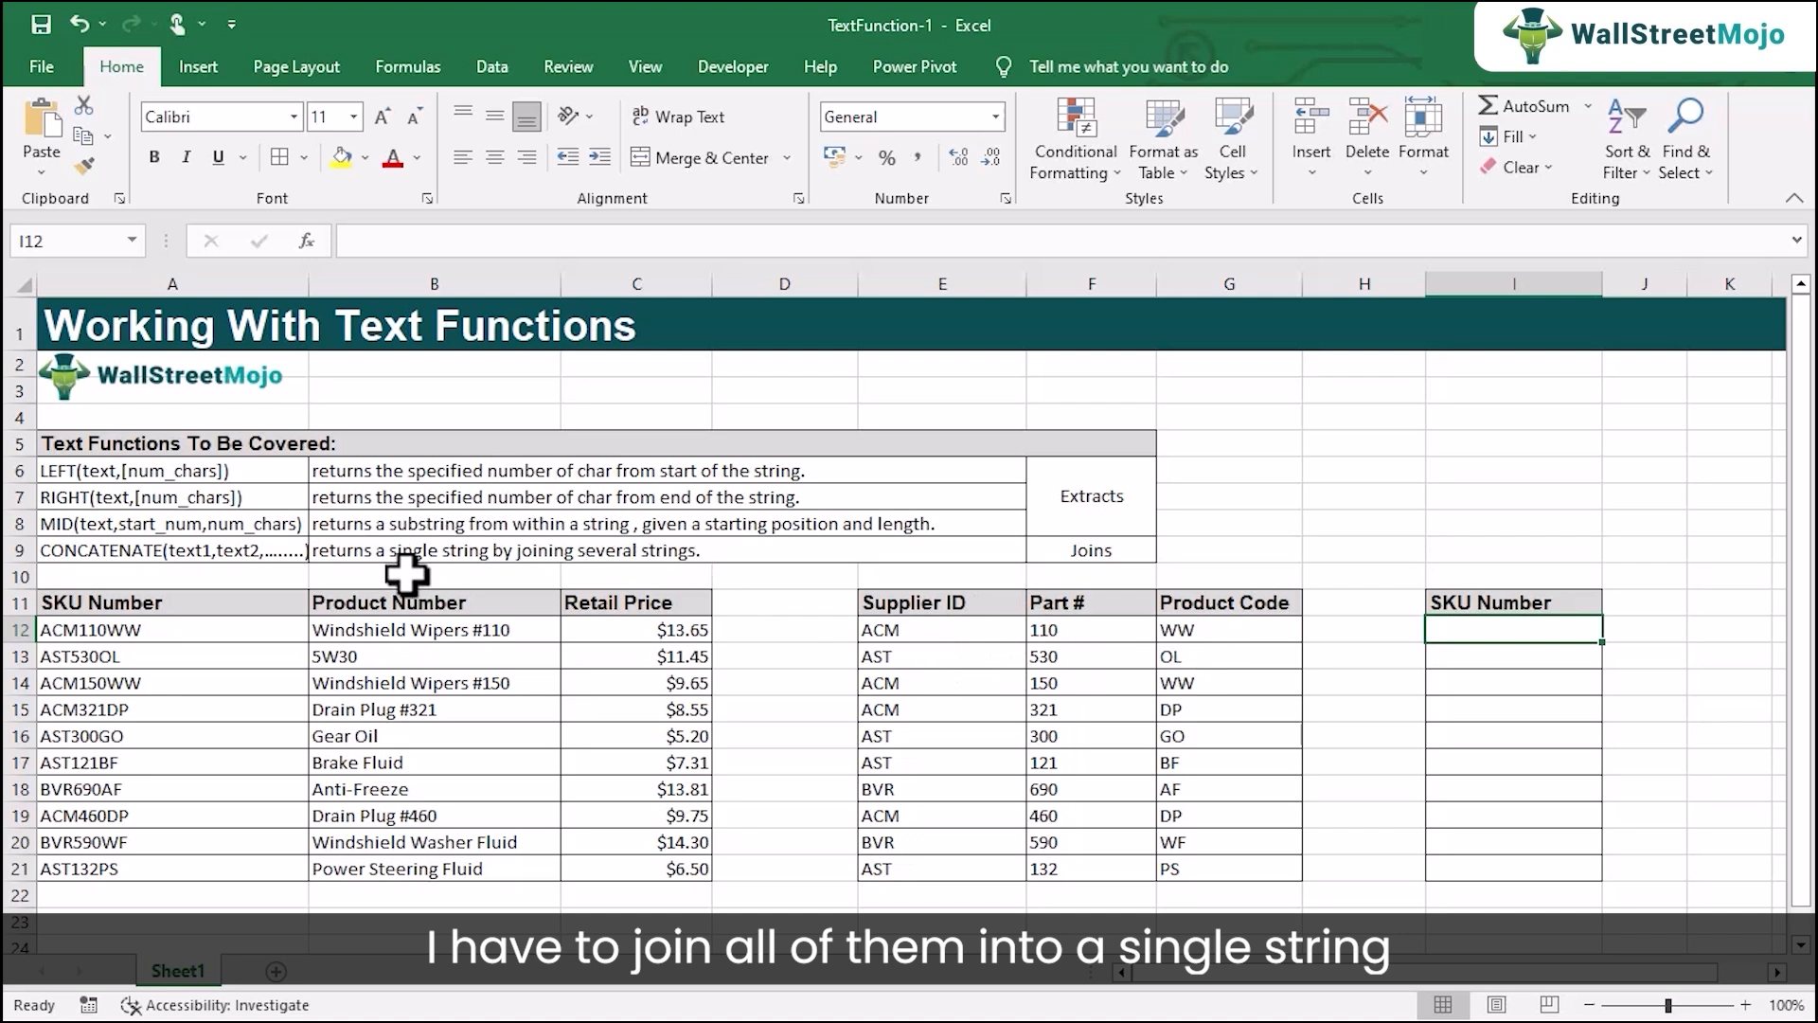
left_click(116, 557)
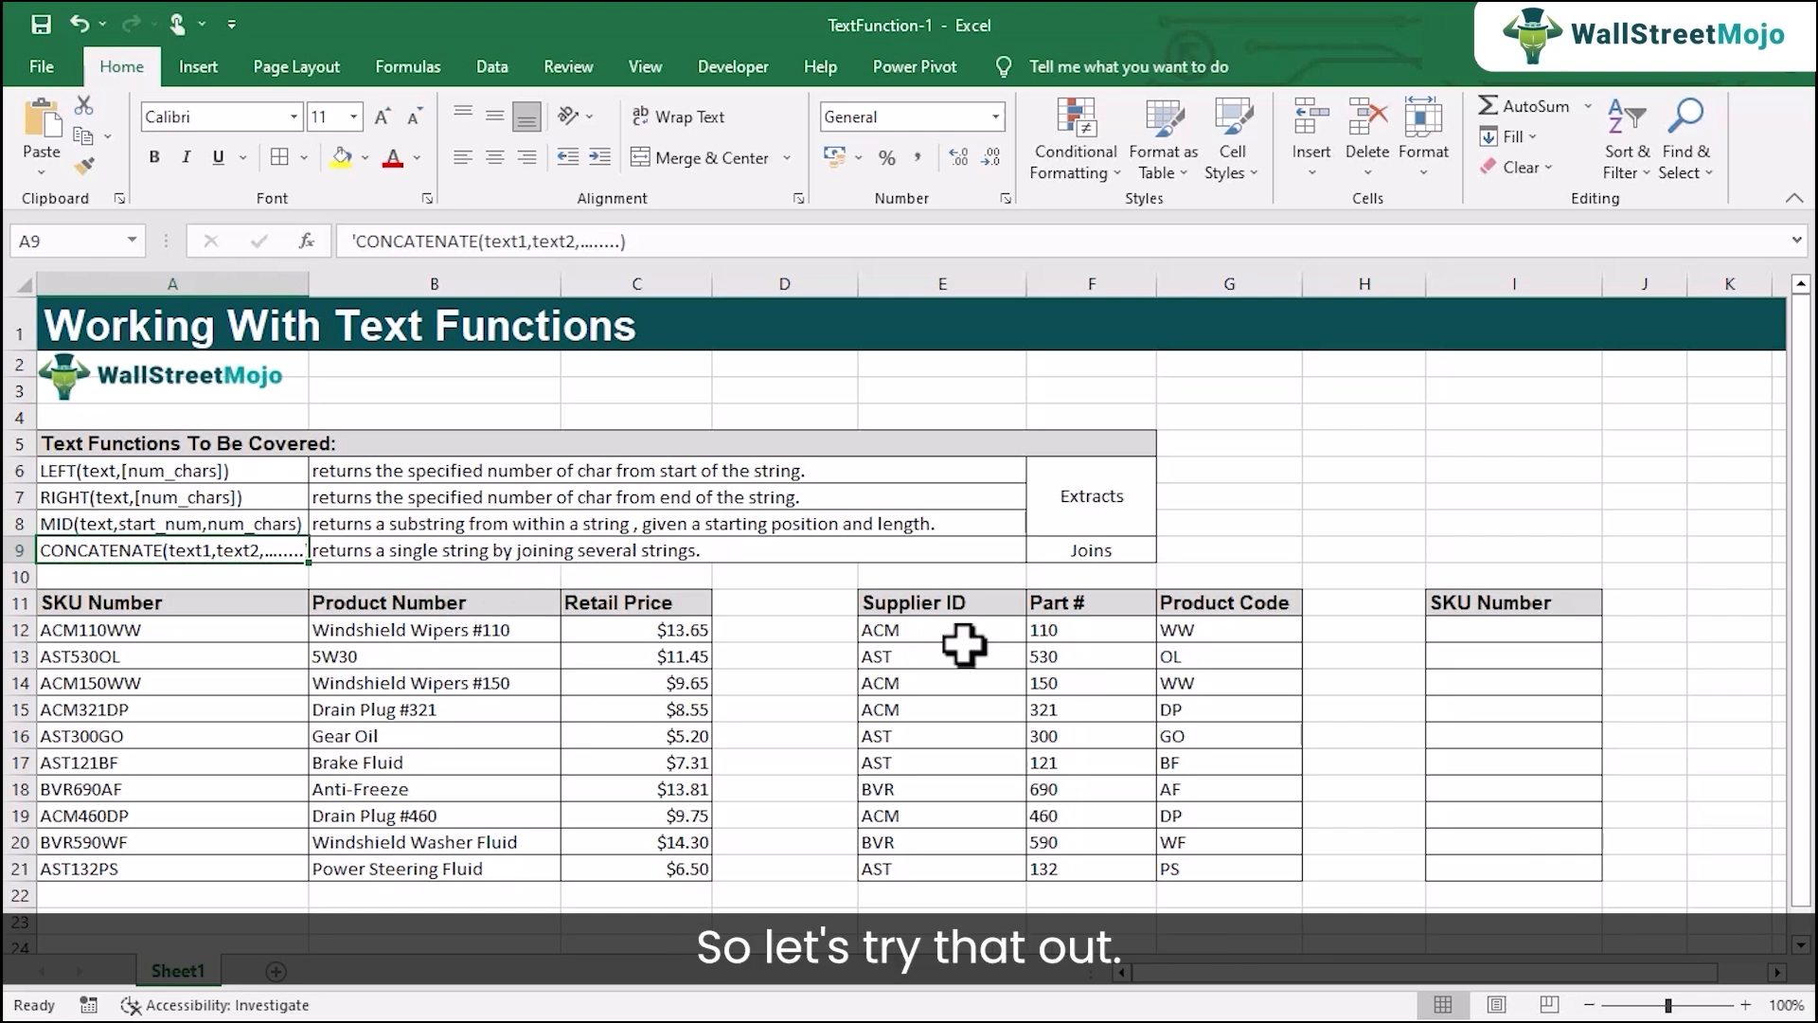
left_click(1475, 638)
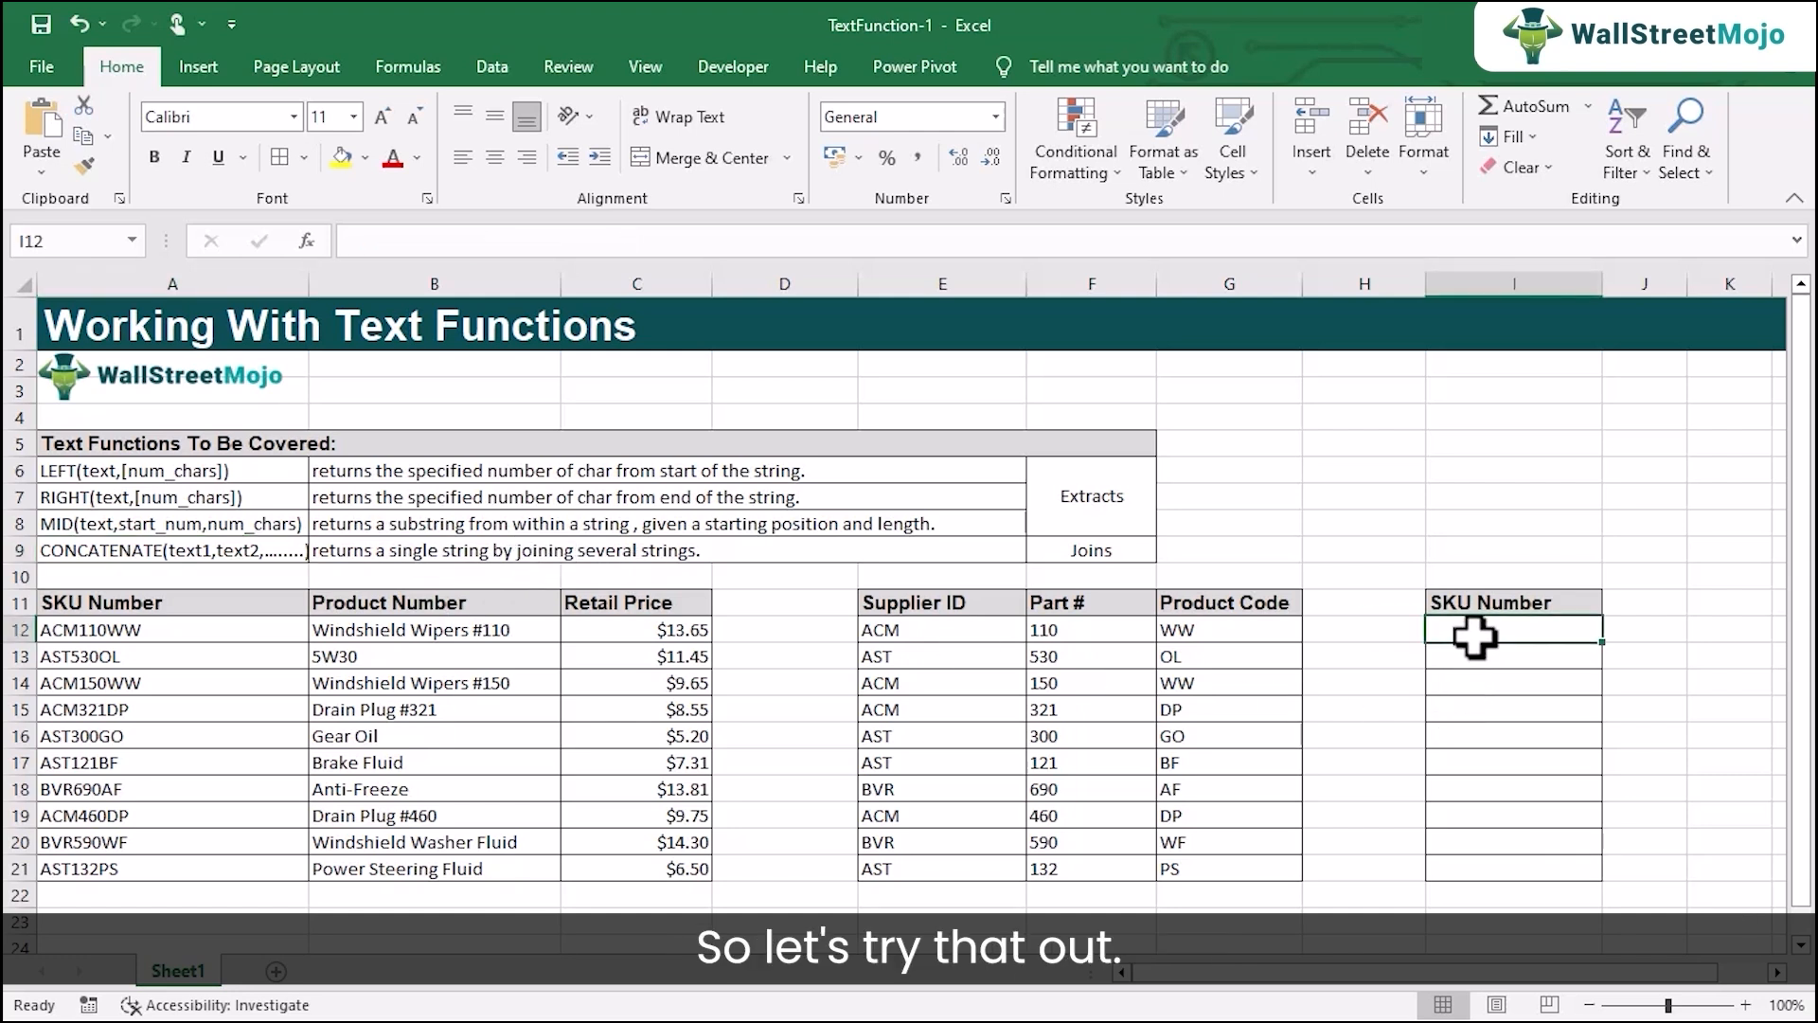
type("=")
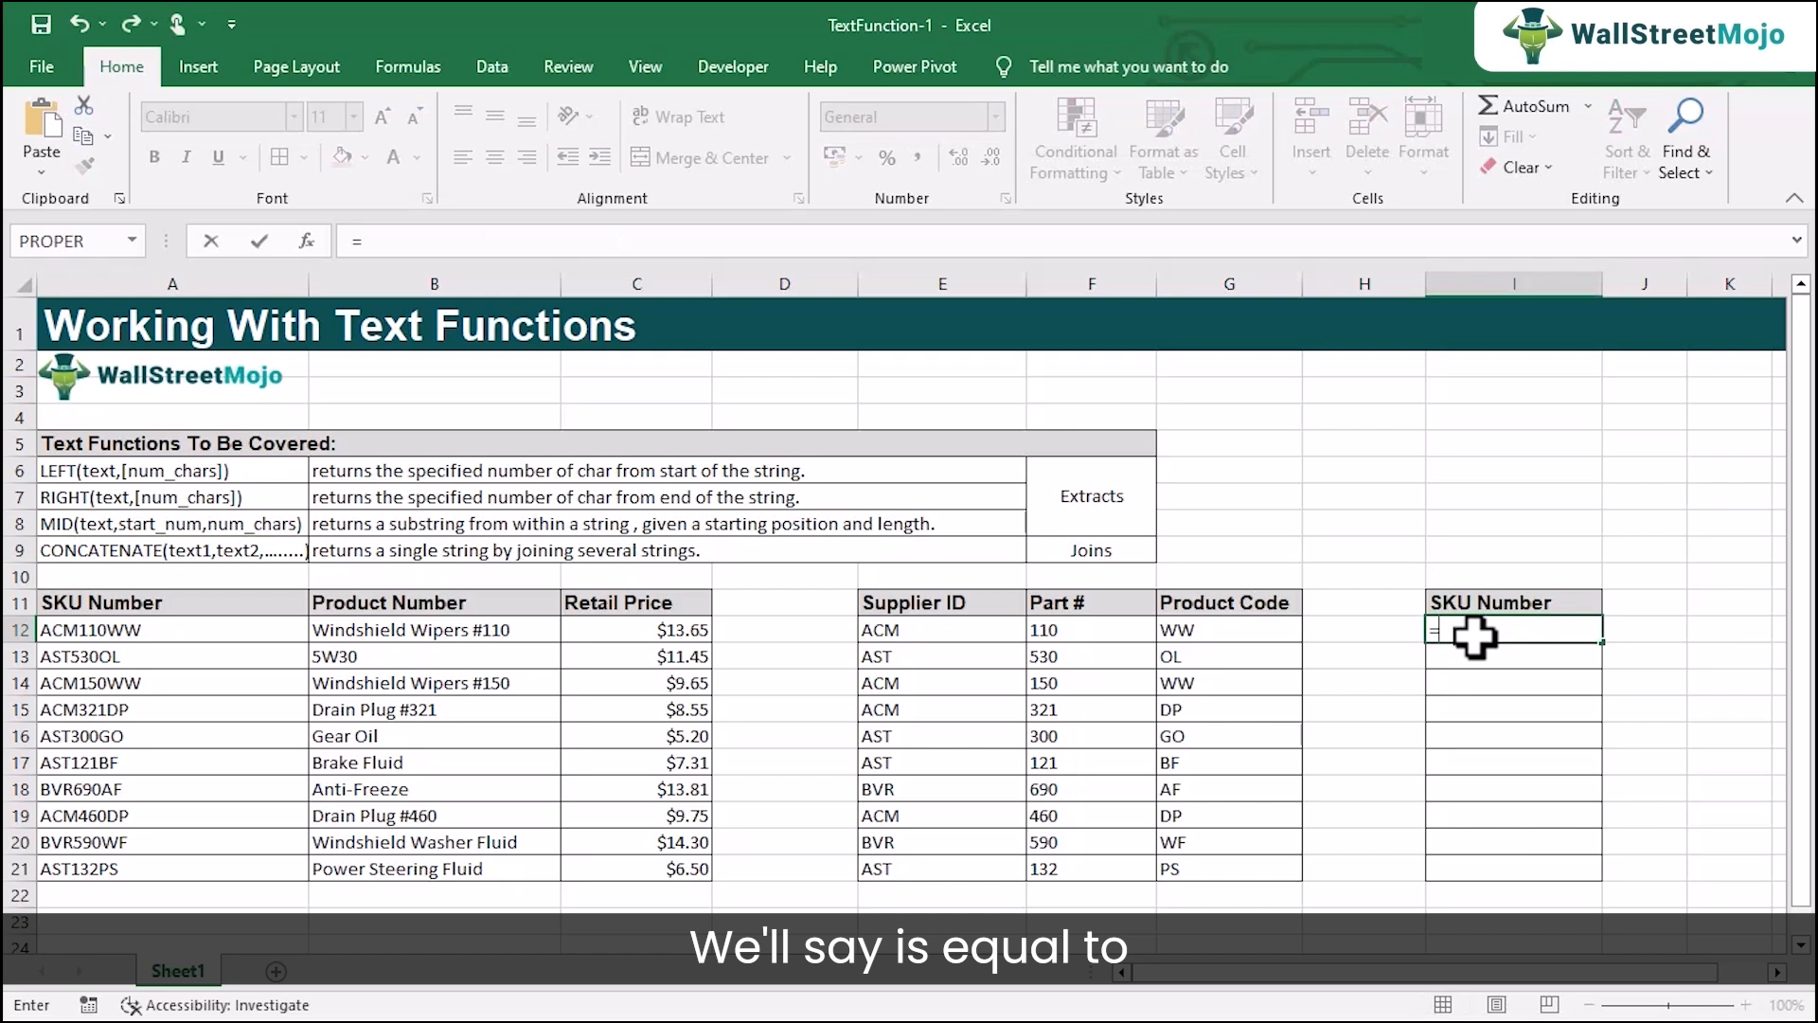
type("con")
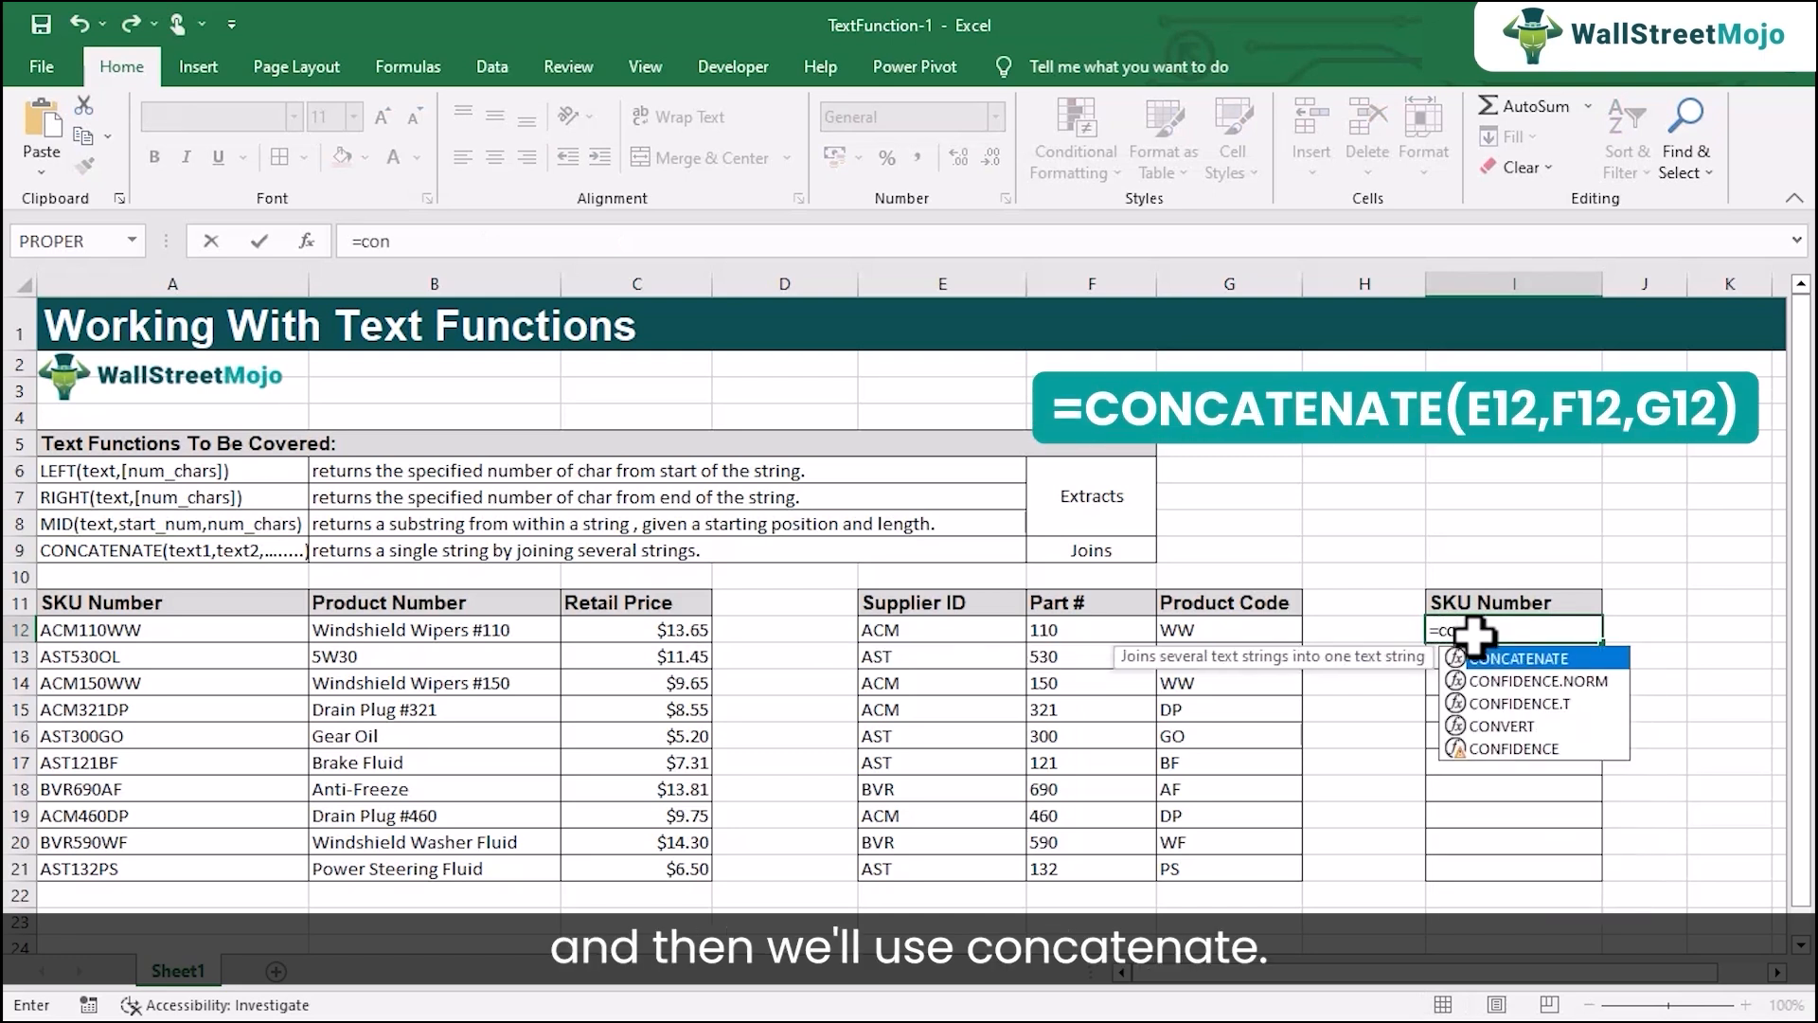
key("Tab")
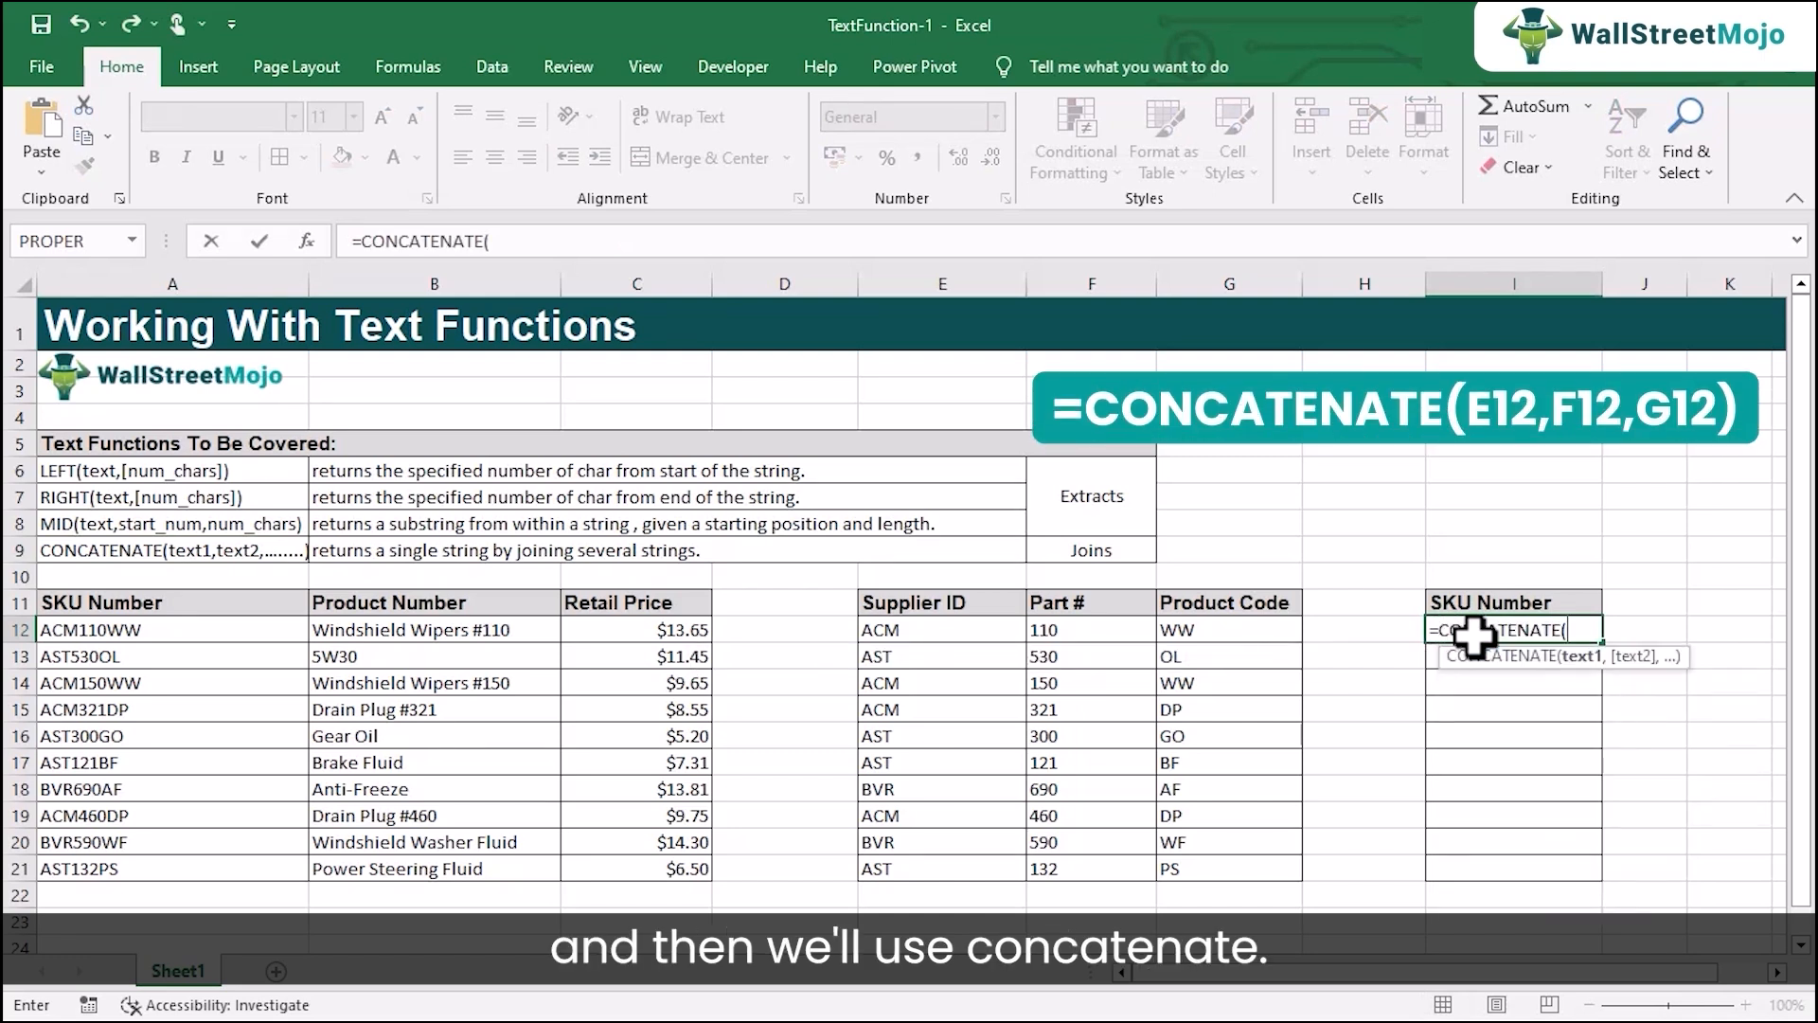
left_click(937, 634)
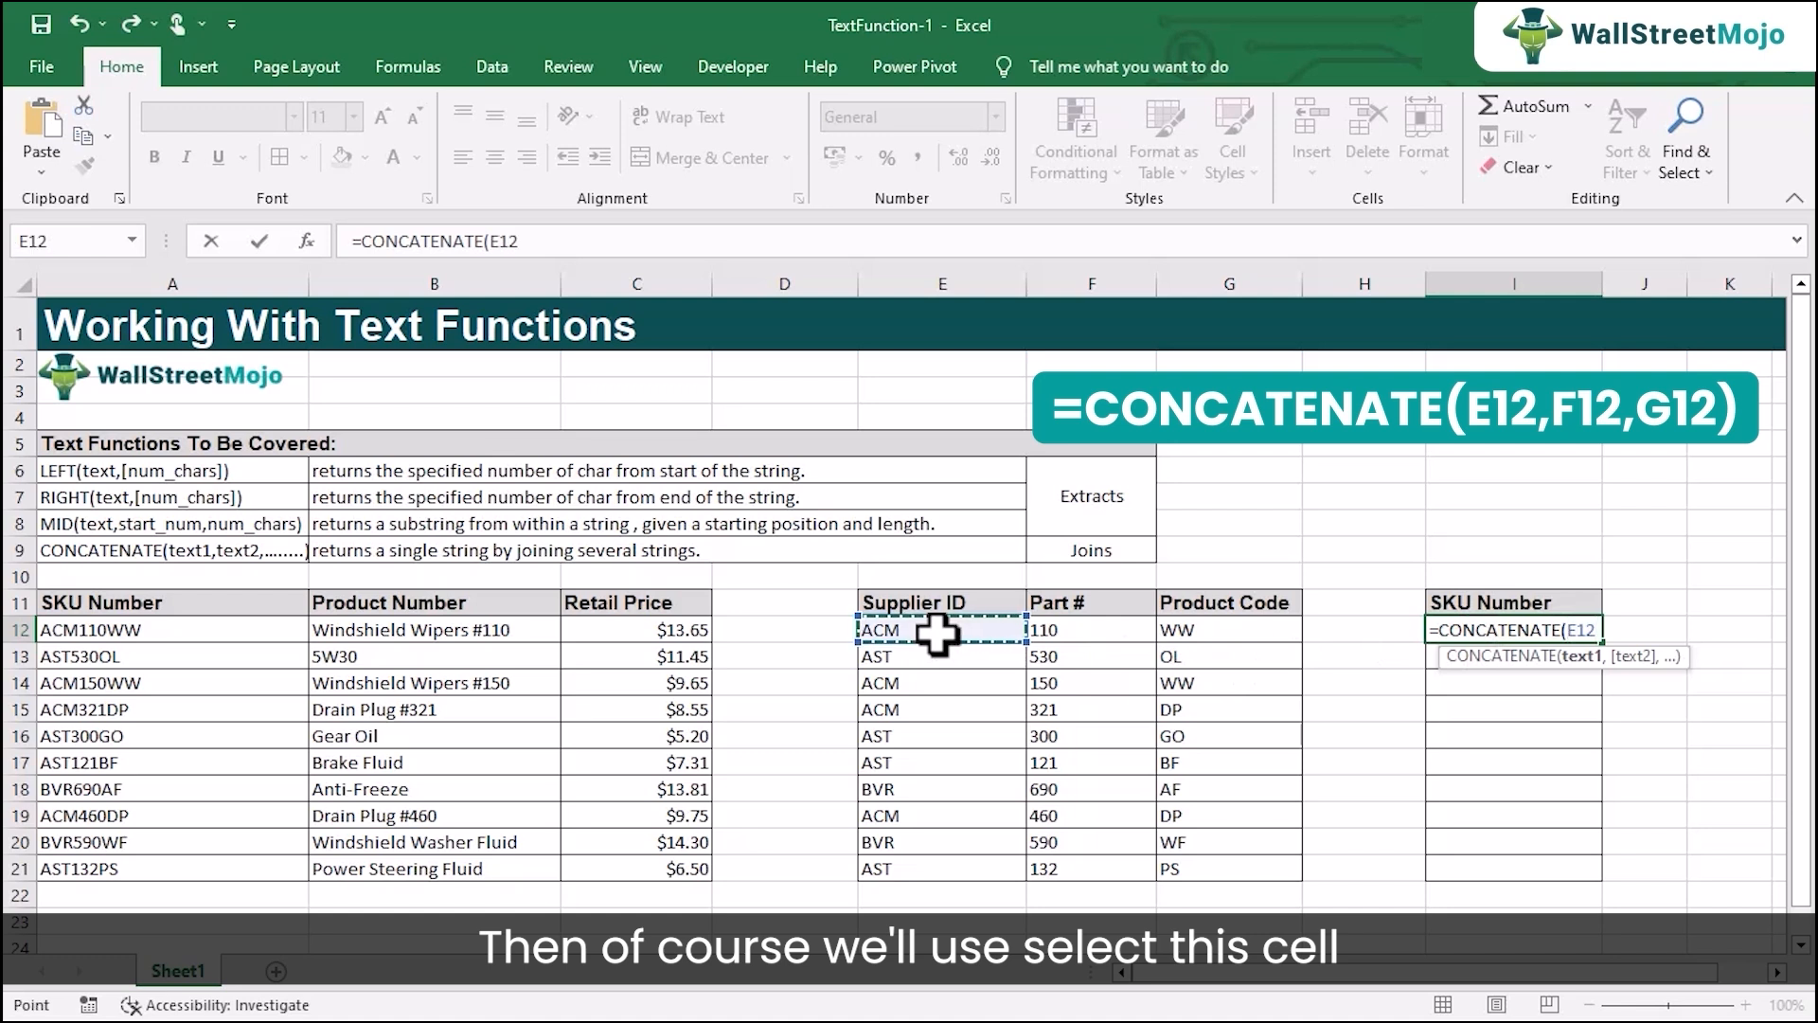
type(",")
left_click(1080, 633)
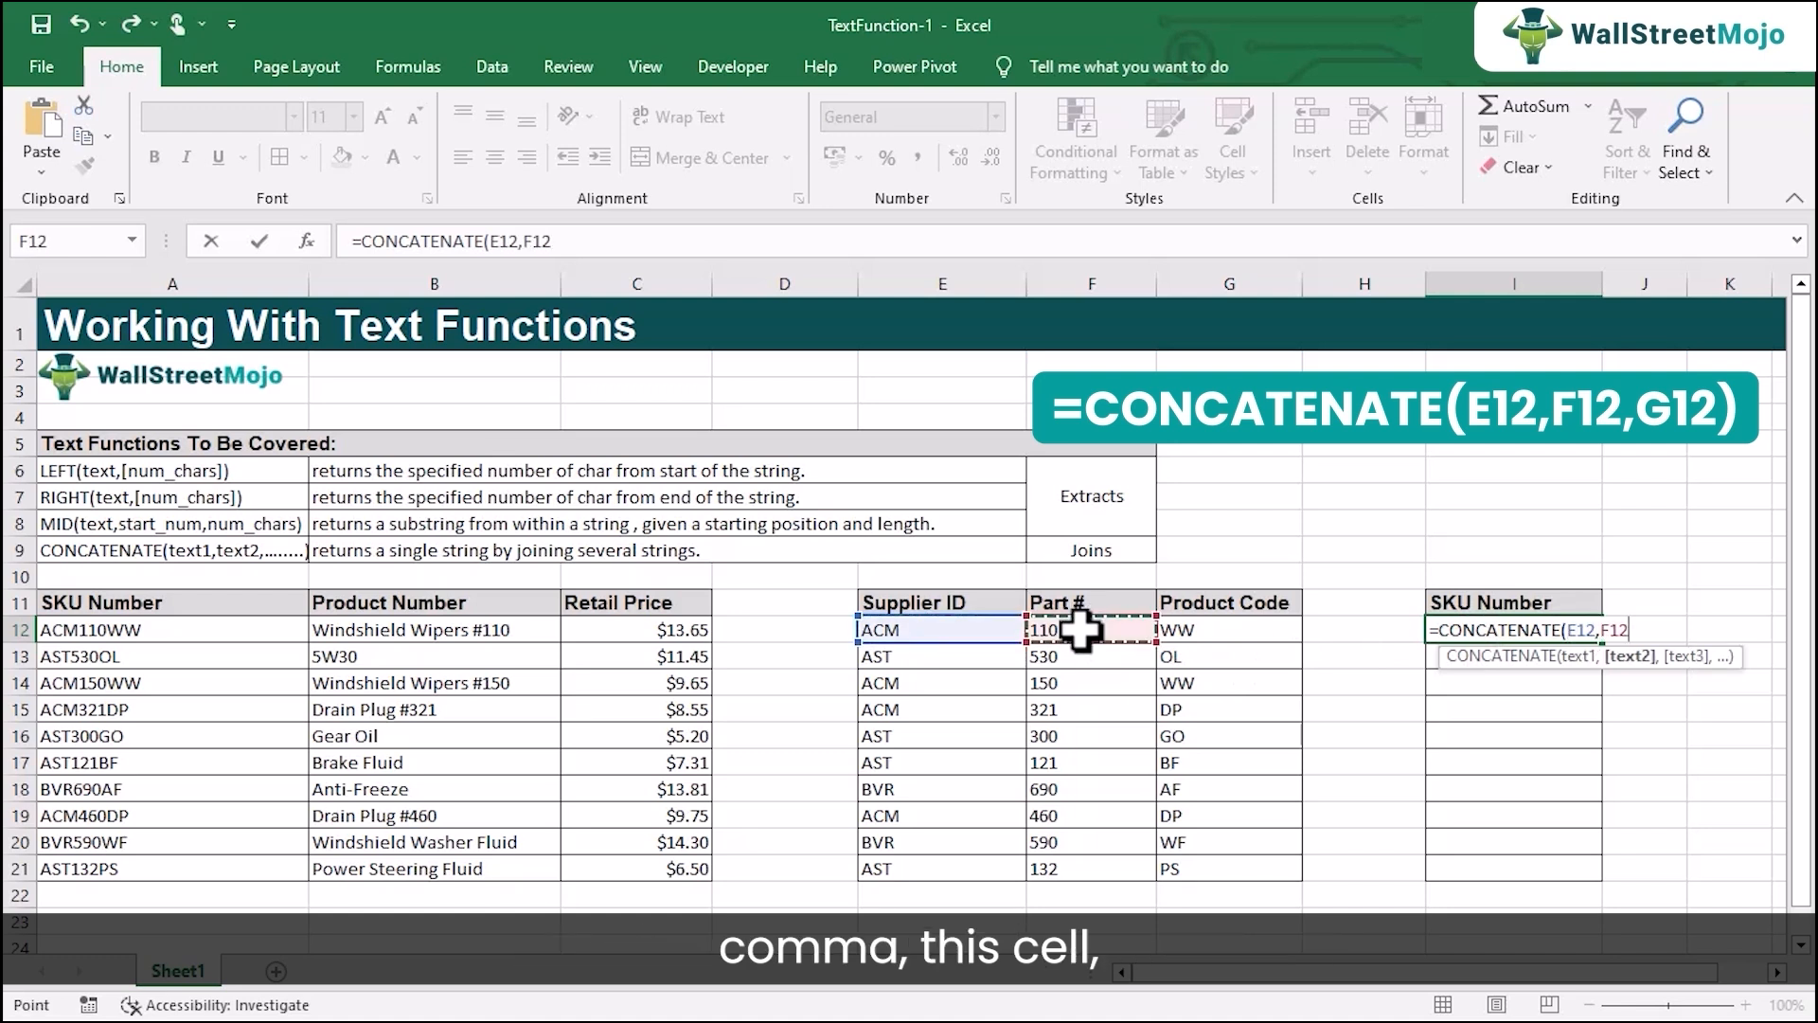
type(",")
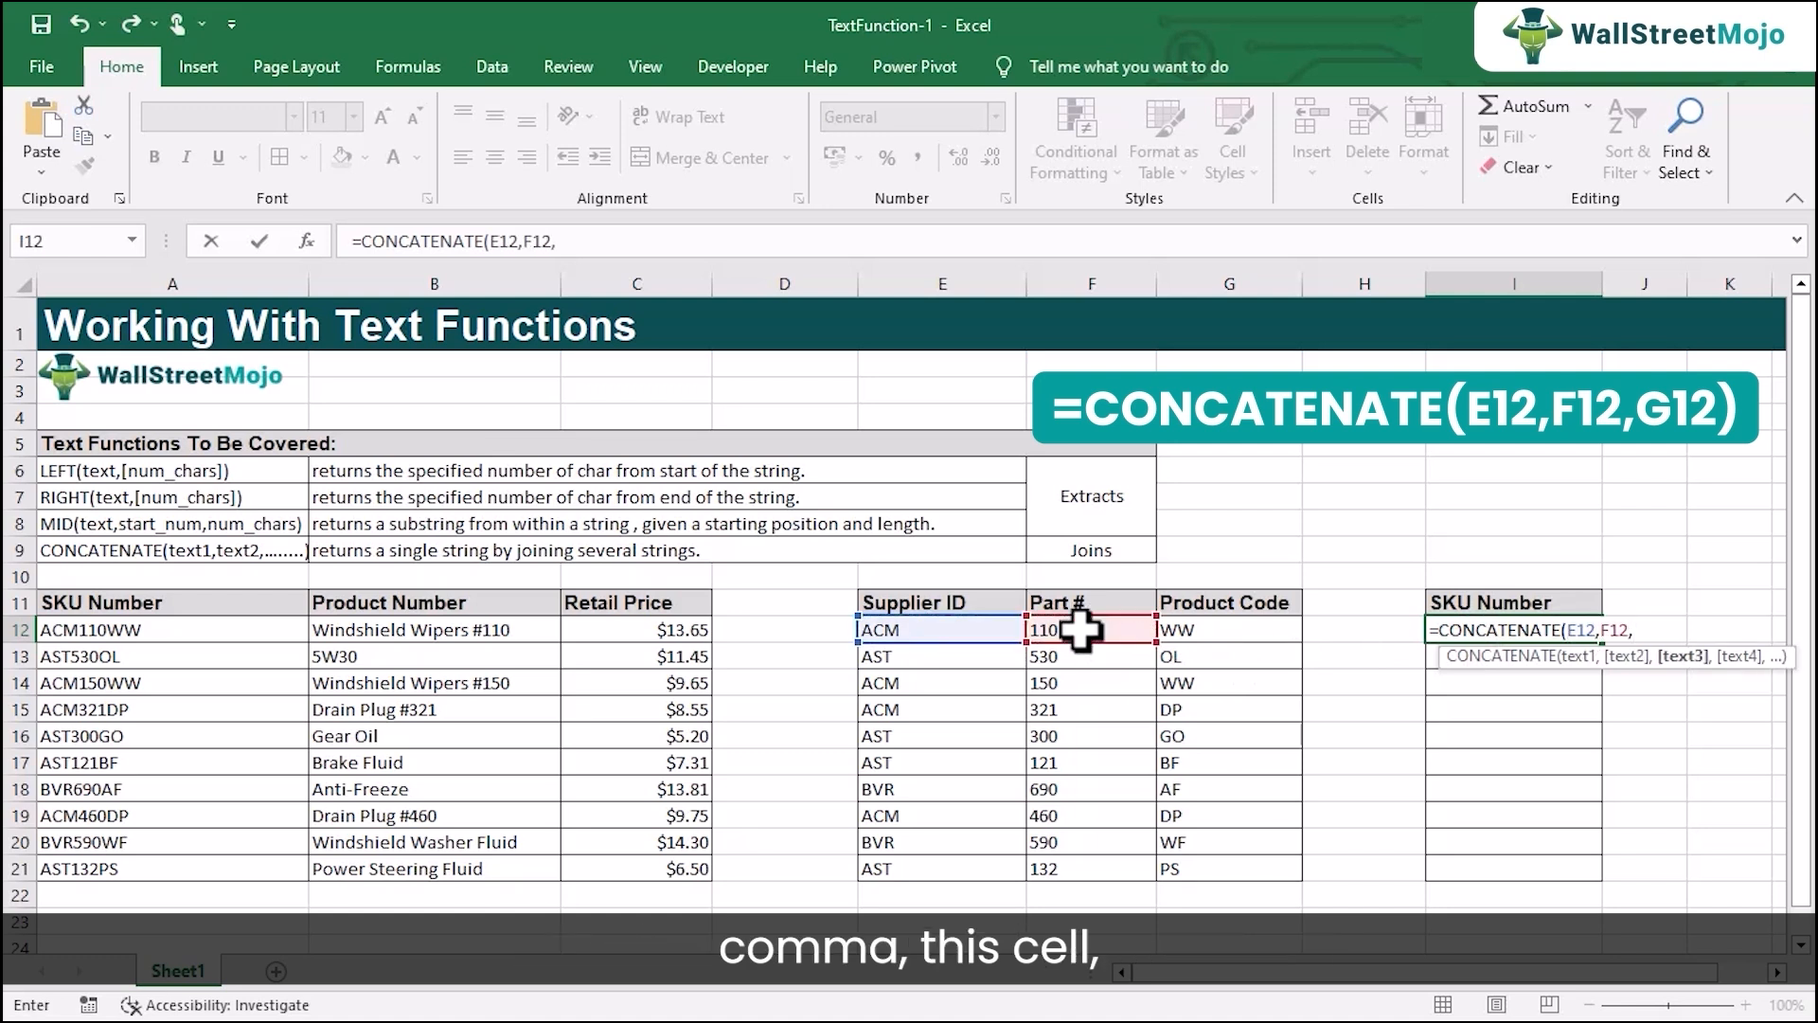
left_click(1179, 635)
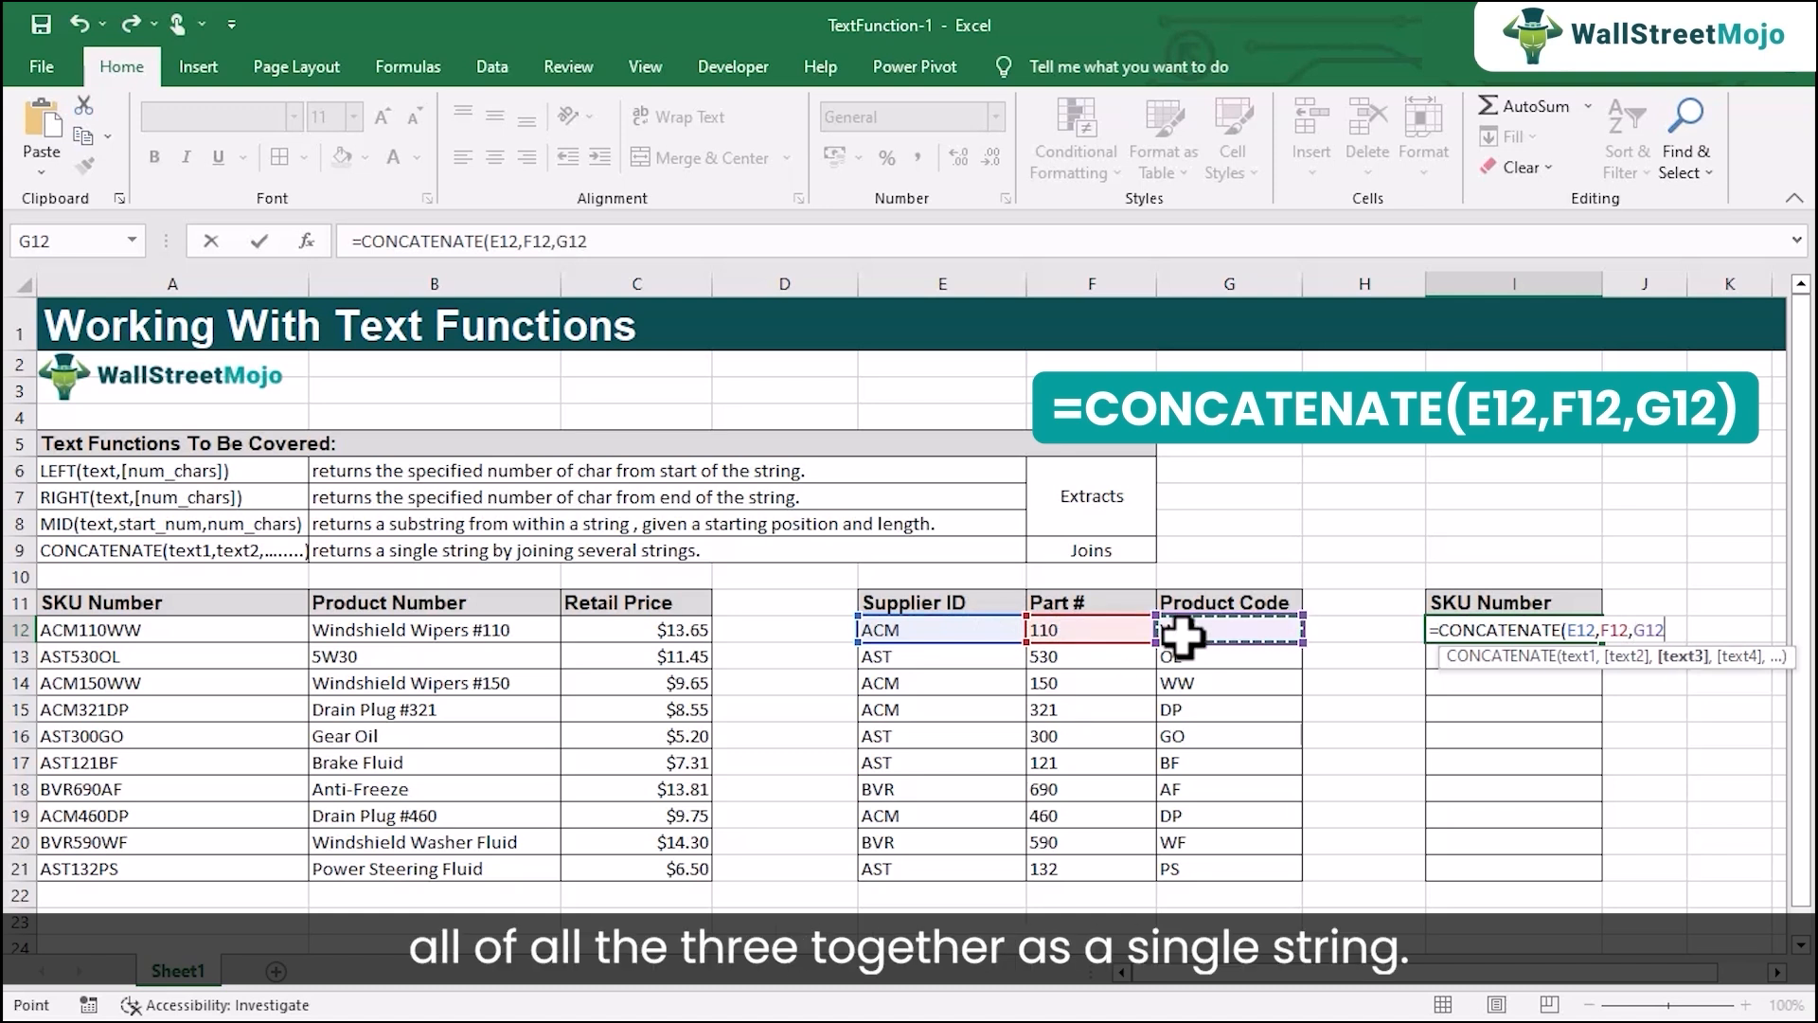
type(")")
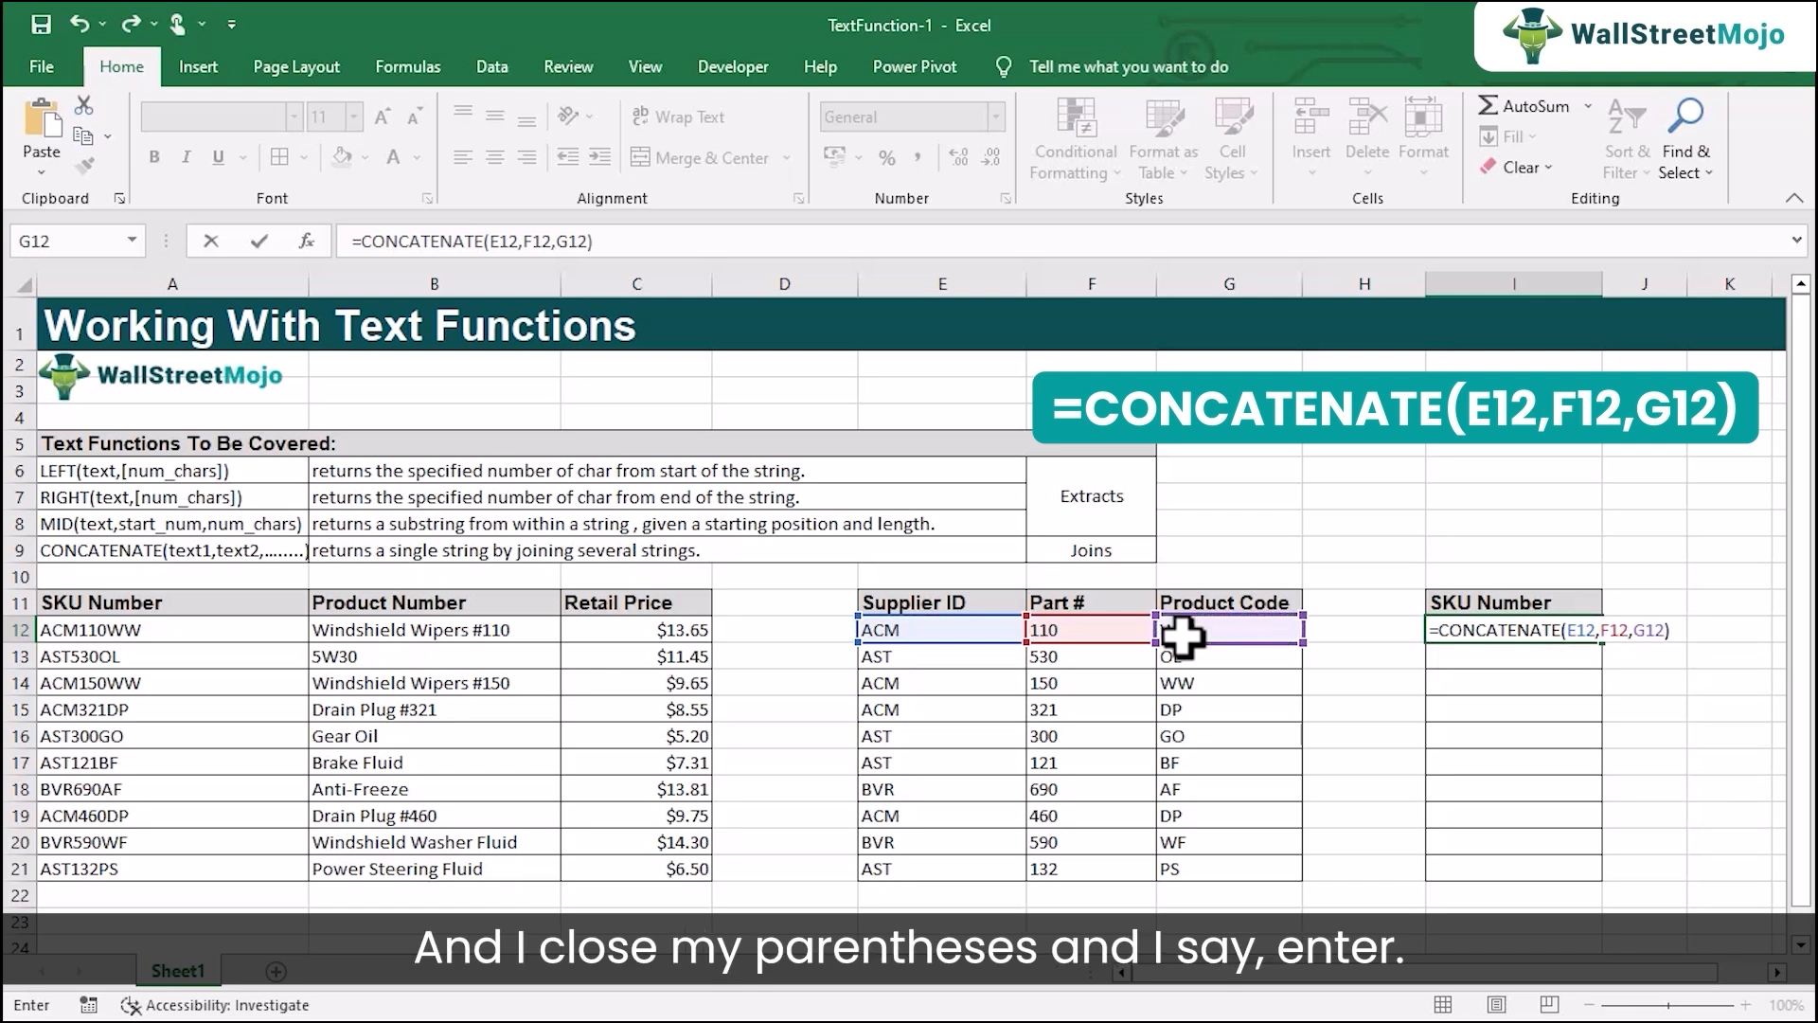
key("Return")
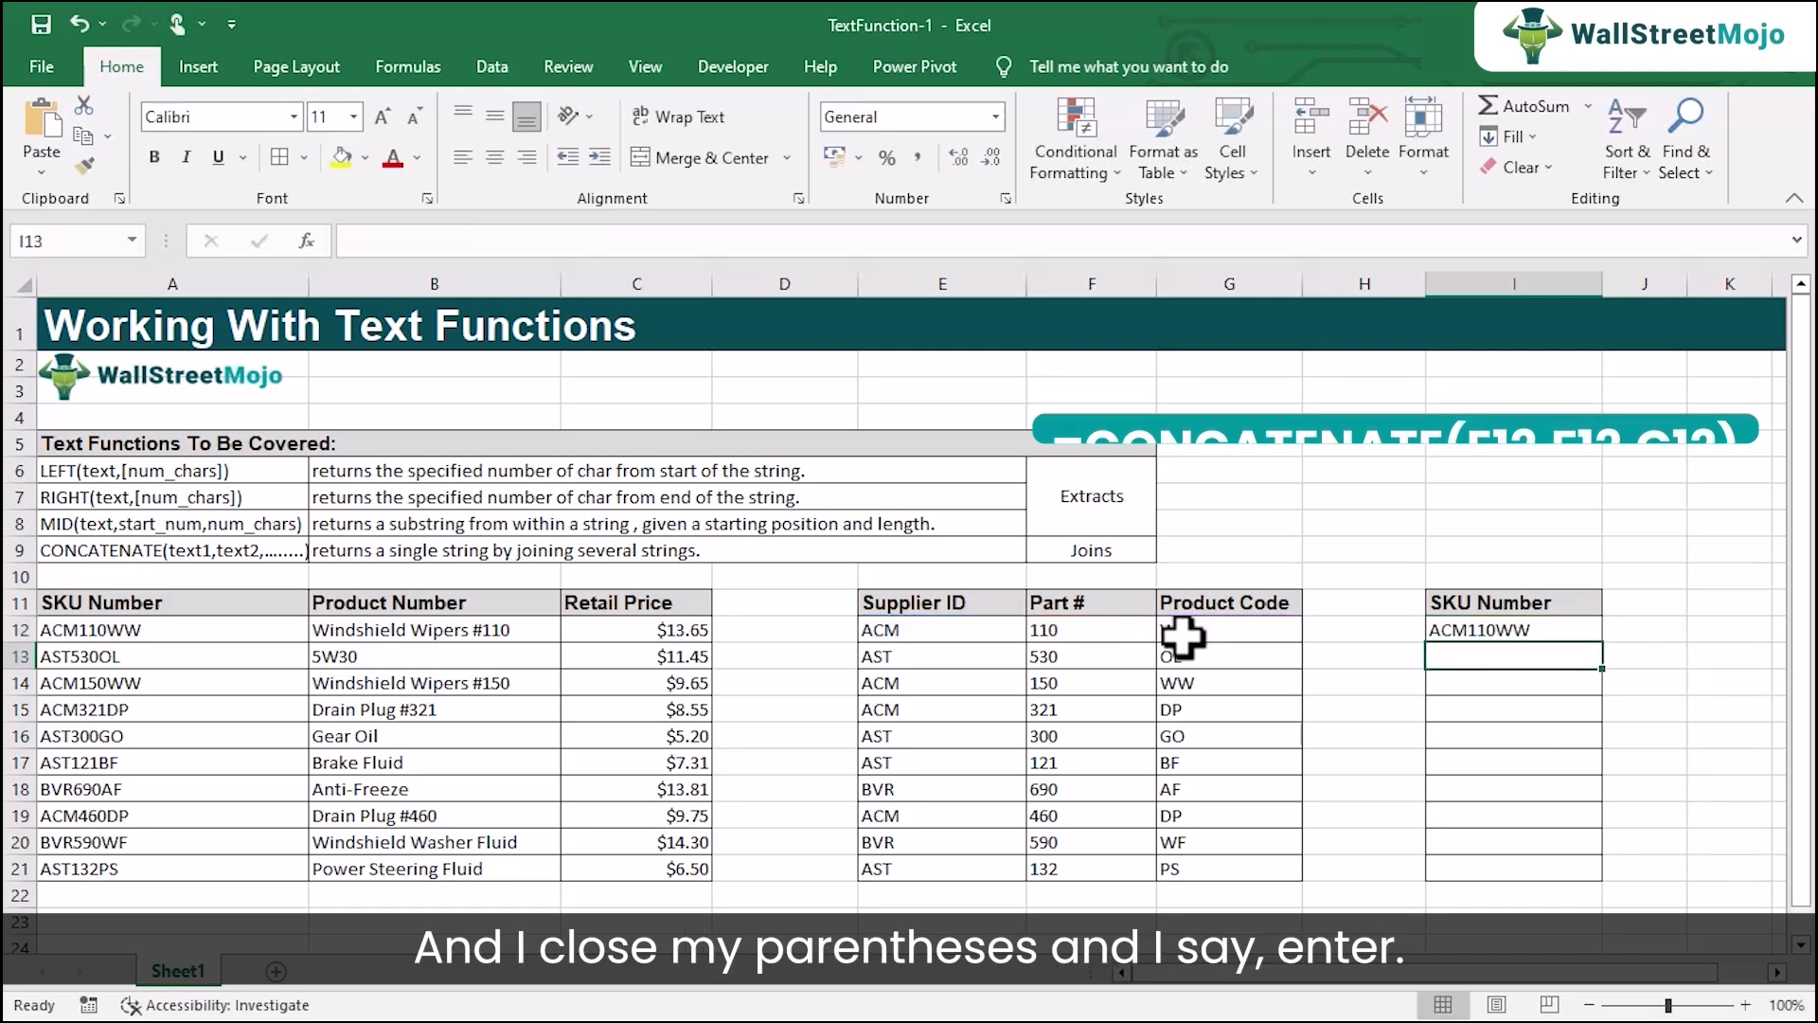
Compare with the original SKU in A12 and fill the CONCATENATE formula from I12 down to I21.
left_click(79, 634)
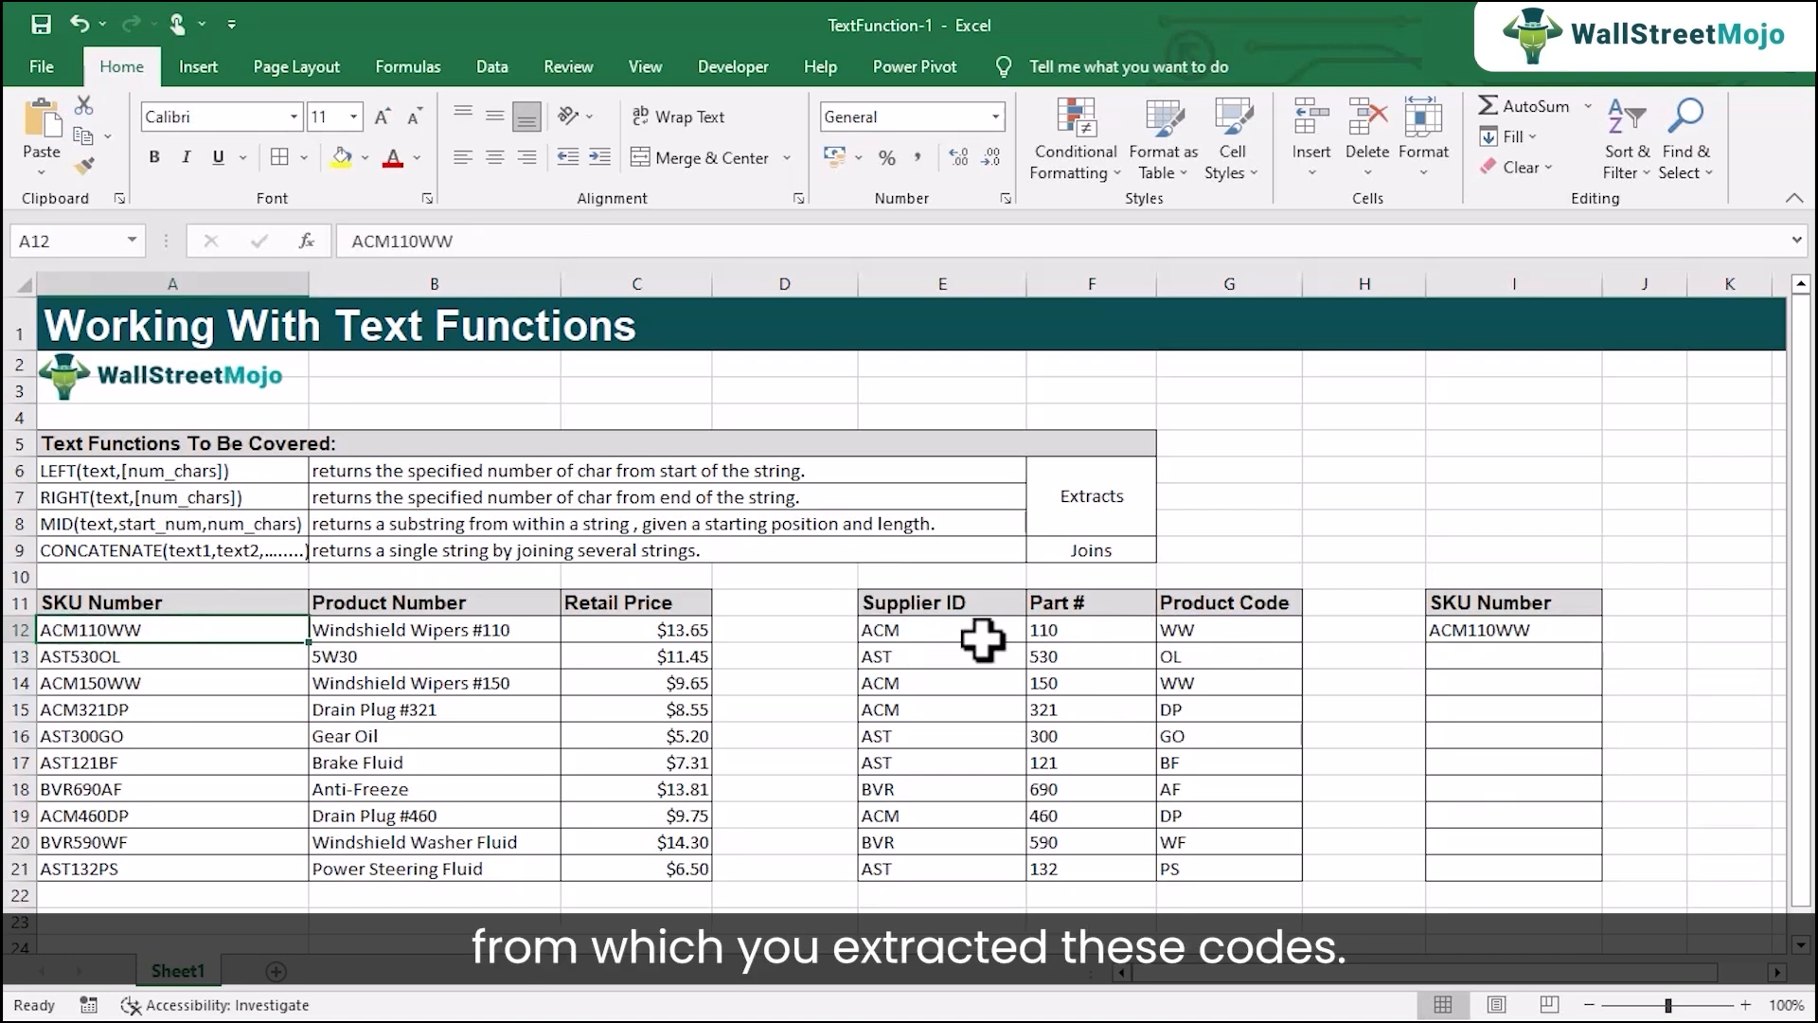
left_click(1496, 630)
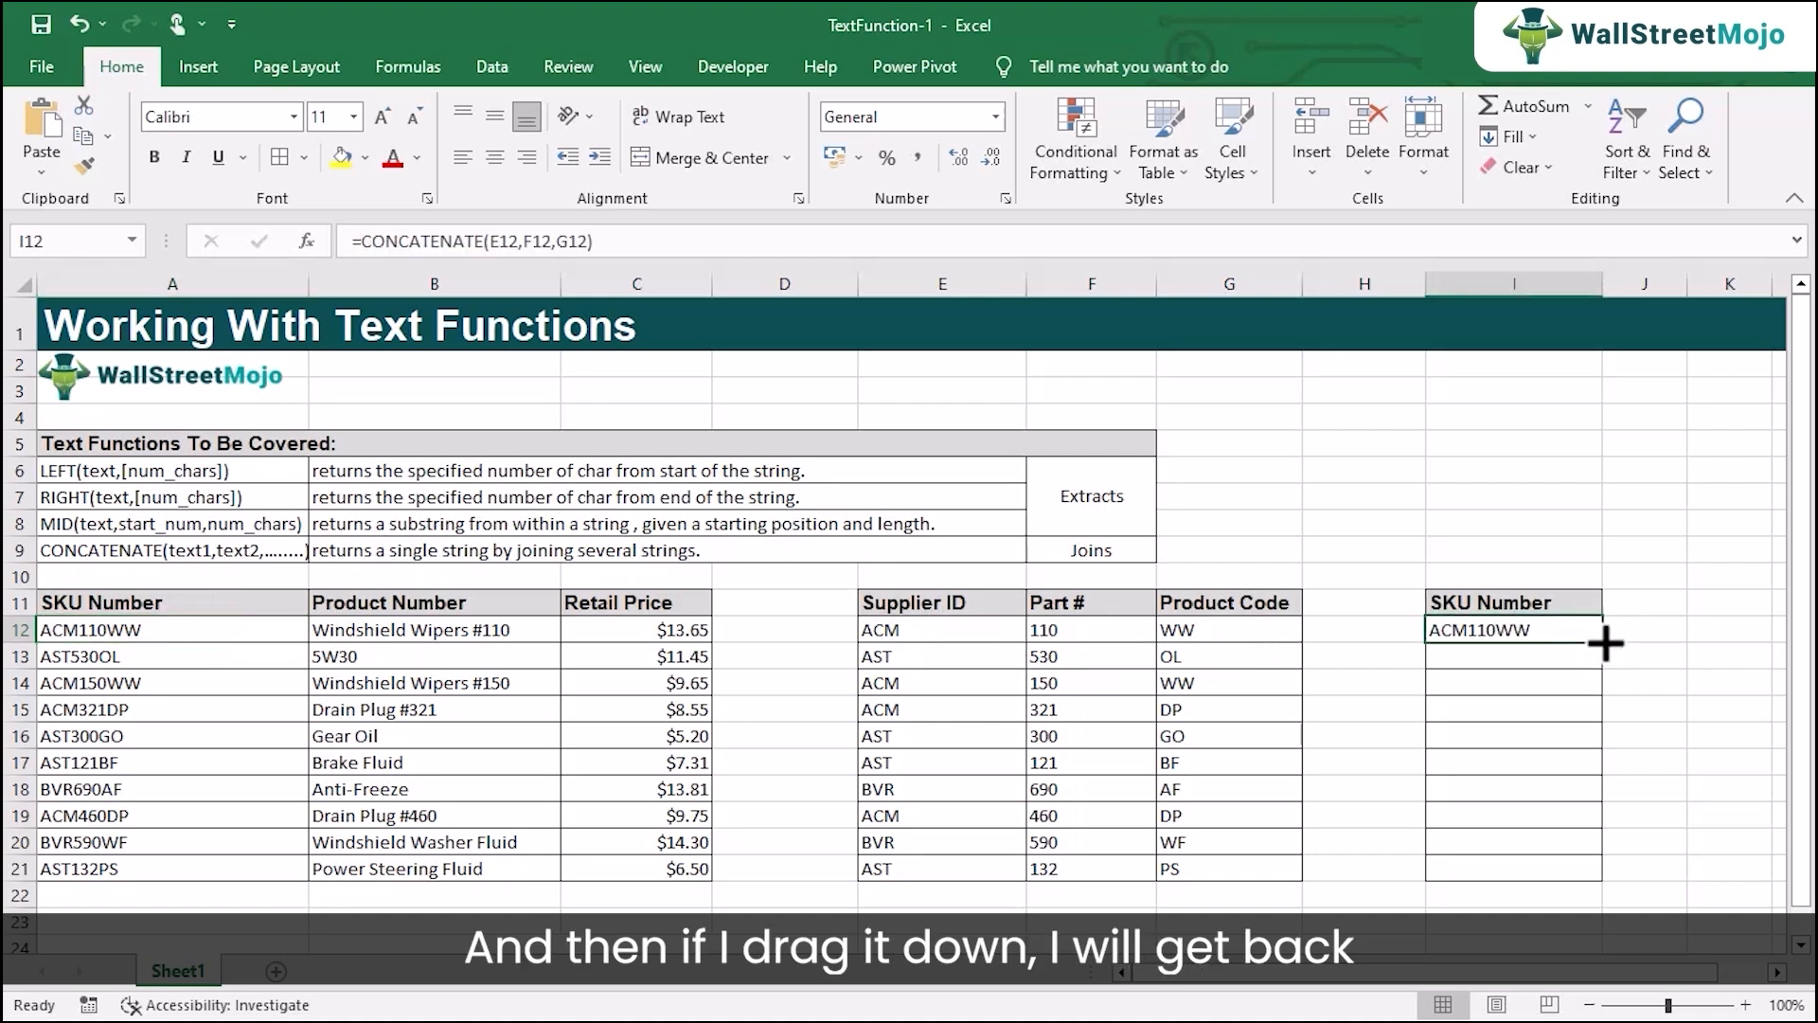
left_click_drag(1603, 644, 1596, 881)
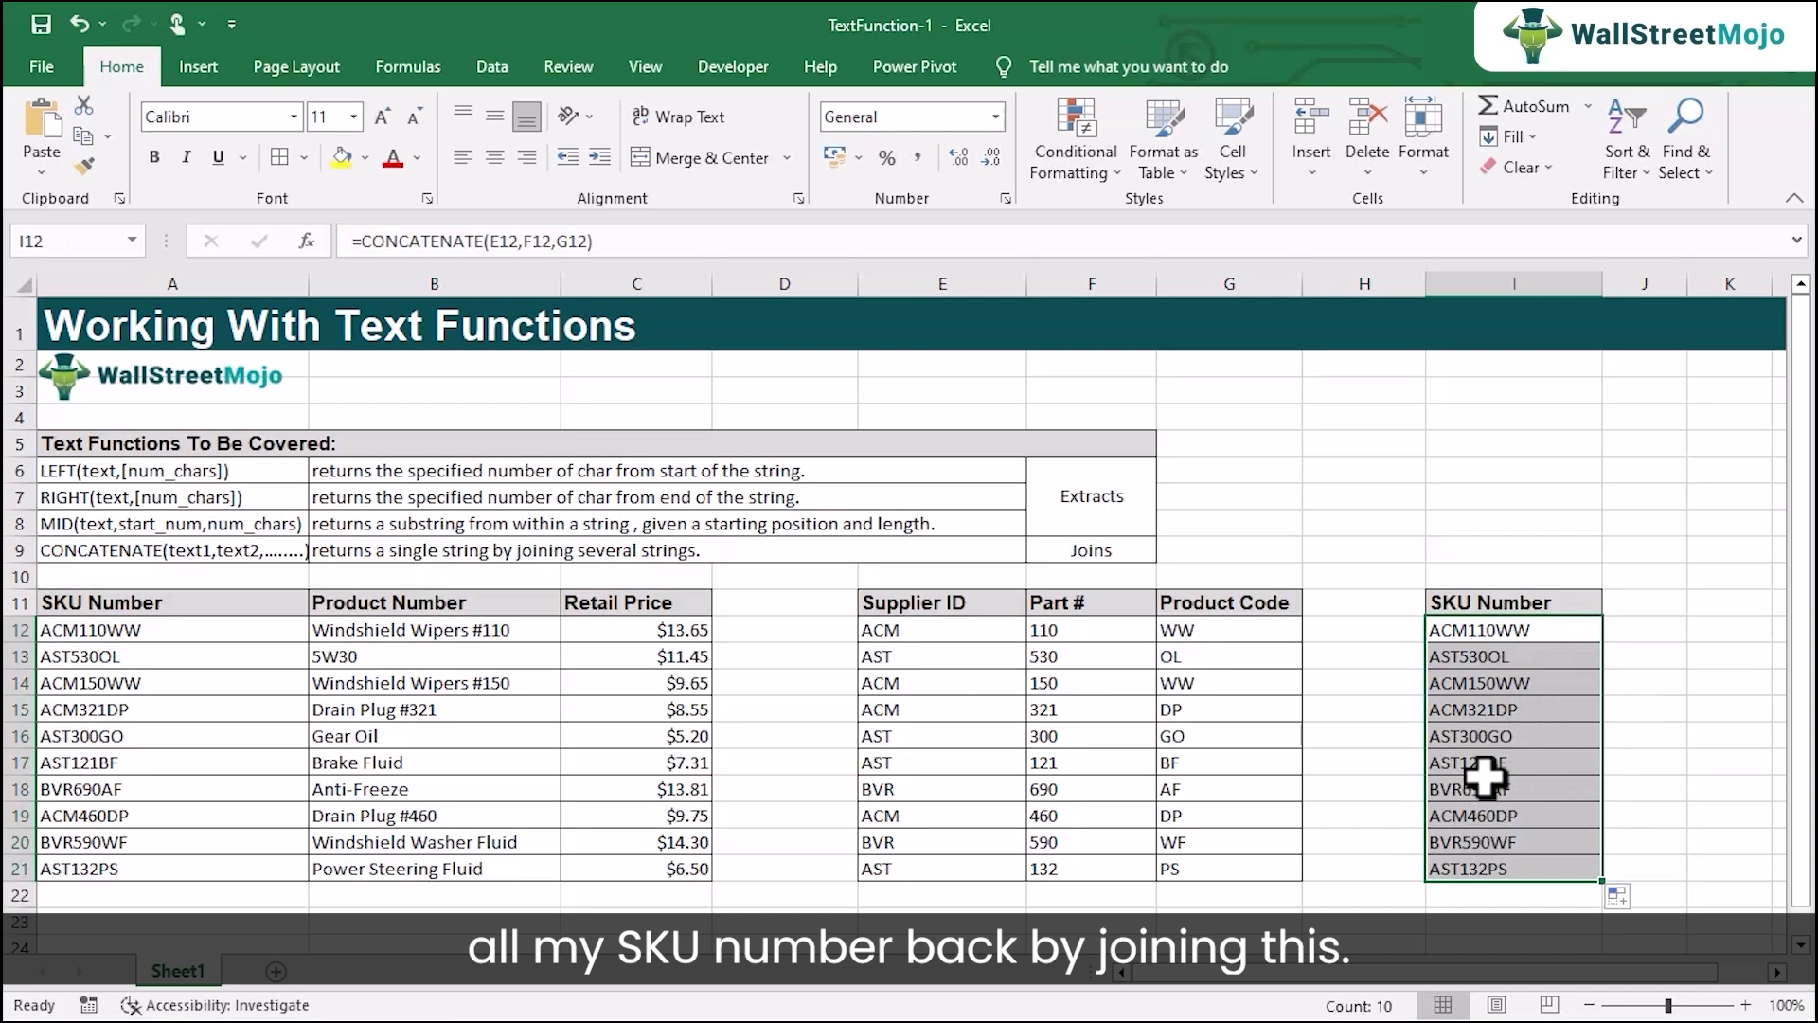